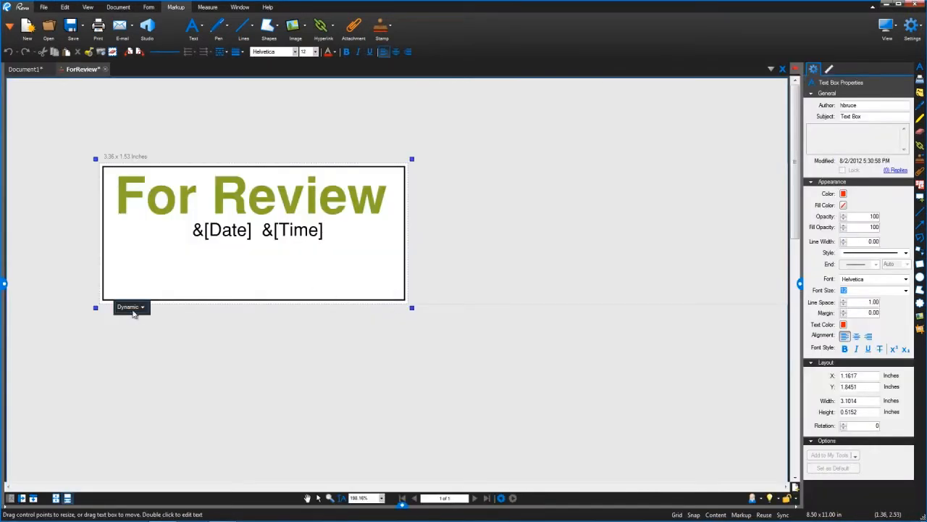
{"action": "left_click", "coordinate": [132, 308]}
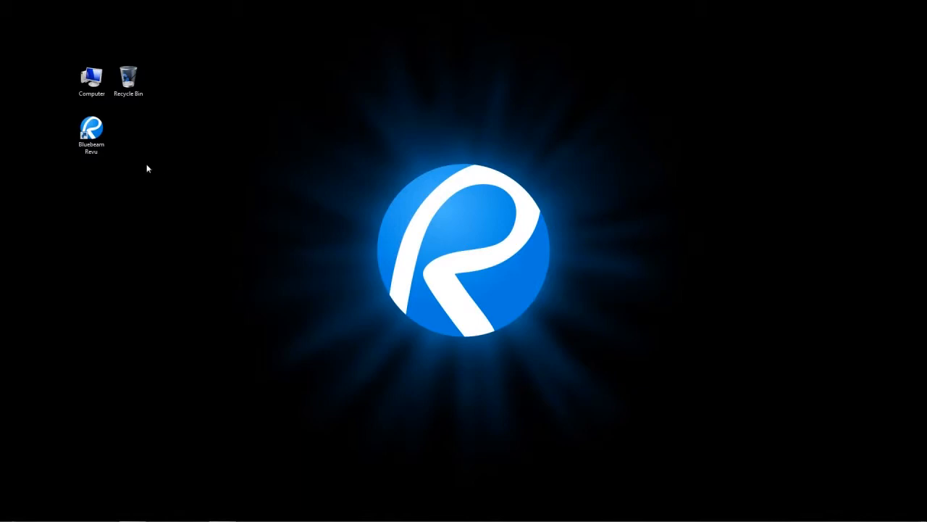
- Launch Bluebeam Revu and choose the Office profile on the welcome screen
{"action": "double_click", "coordinate": [100, 142]}
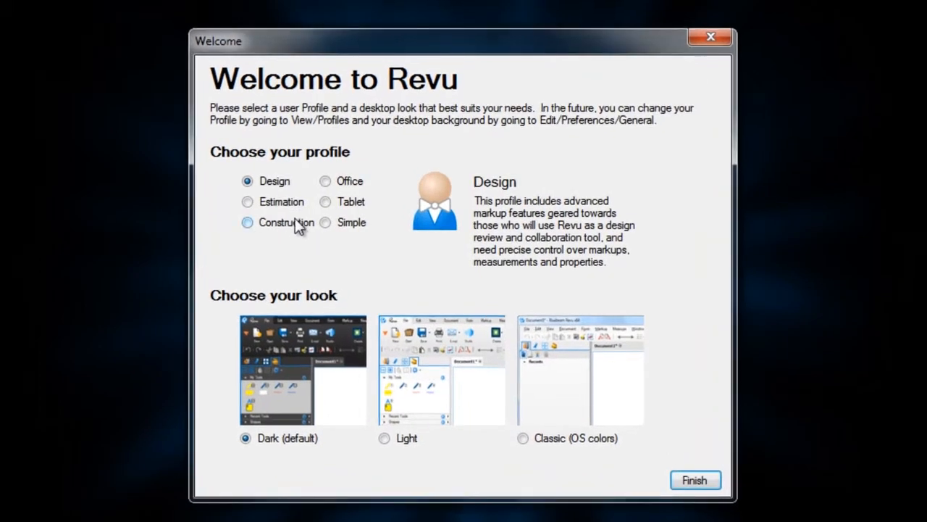
{"action": "left_click", "coordinate": [326, 181]}
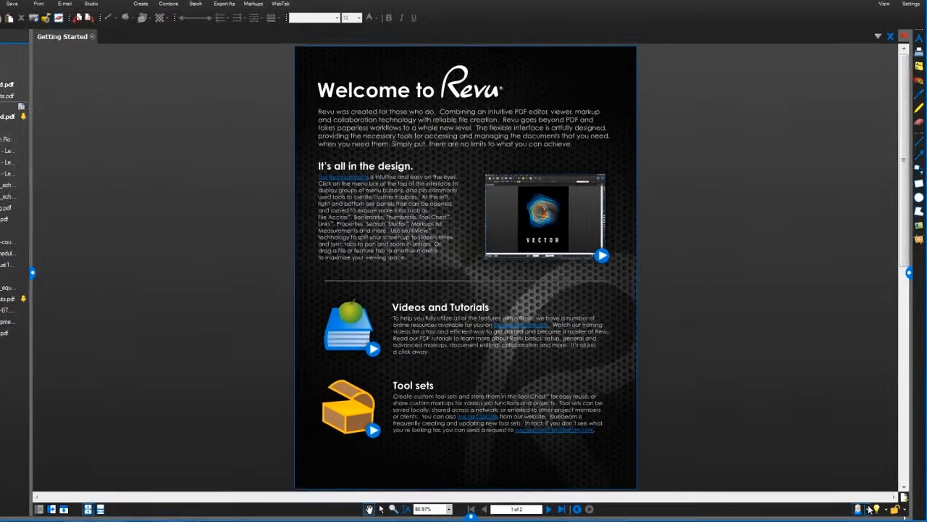
- Switch the active profile to Estimation and from there to Construction
{"action": "left_click", "coordinate": [863, 509]}
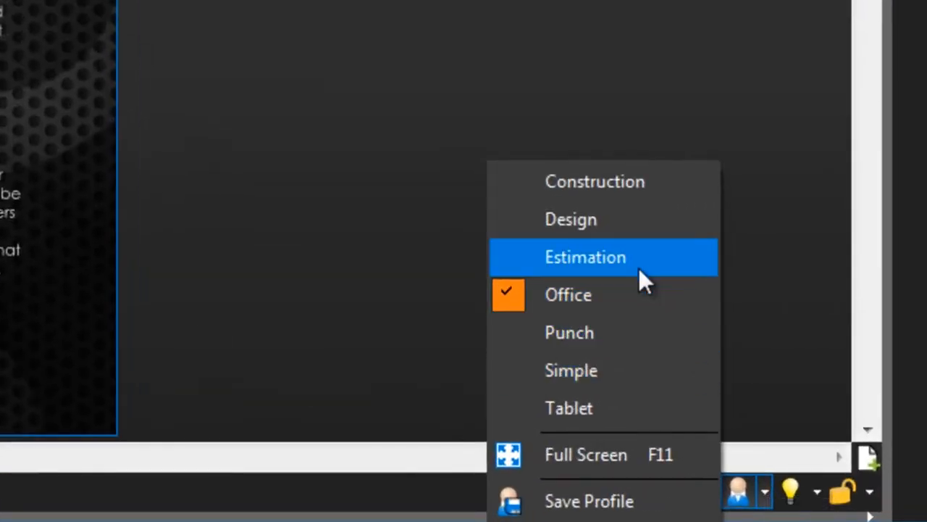
{"action": "left_click", "coordinate": [635, 262]}
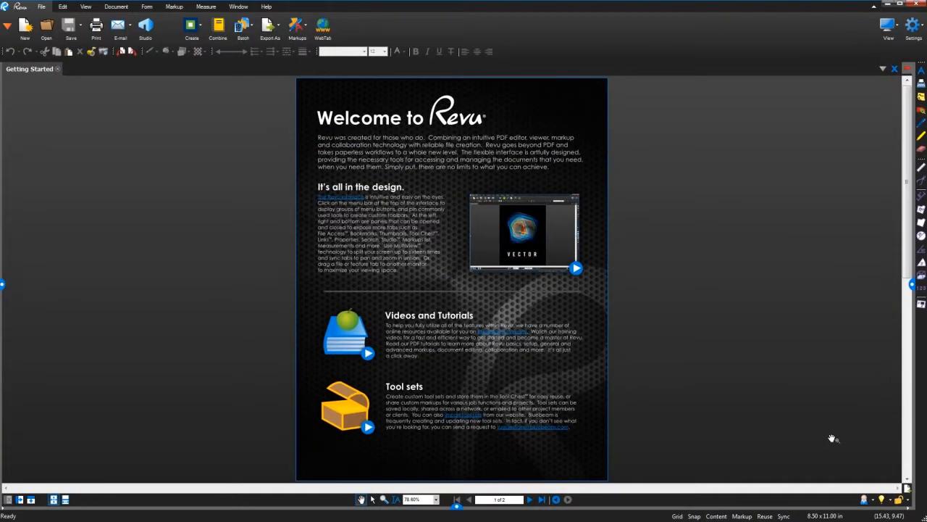
{"action": "left_click", "coordinate": [89, 7]}
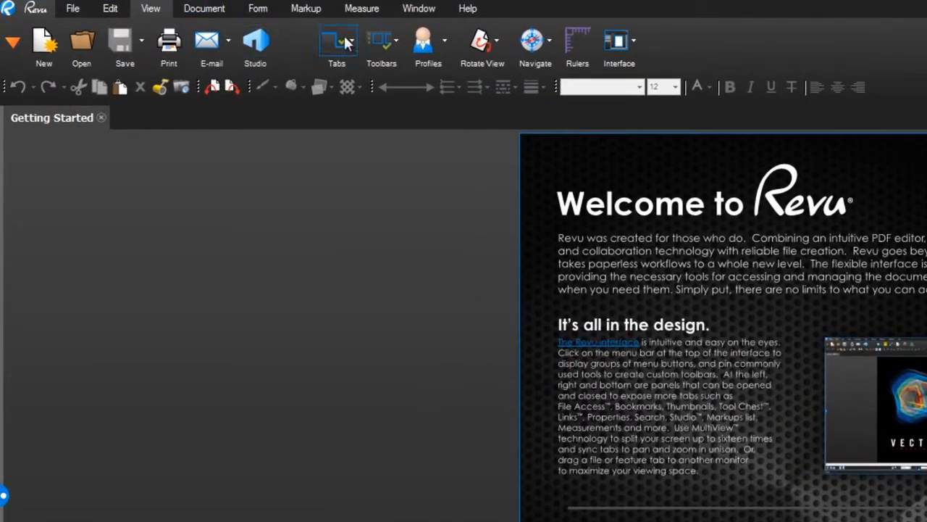
{"action": "left_click", "coordinate": [288, 29]}
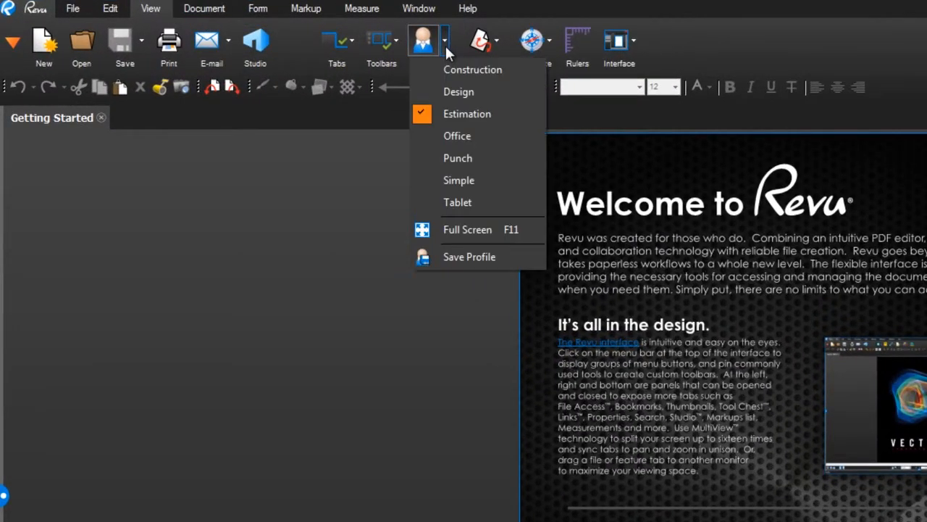
{"action": "left_click", "coordinate": [470, 71]}
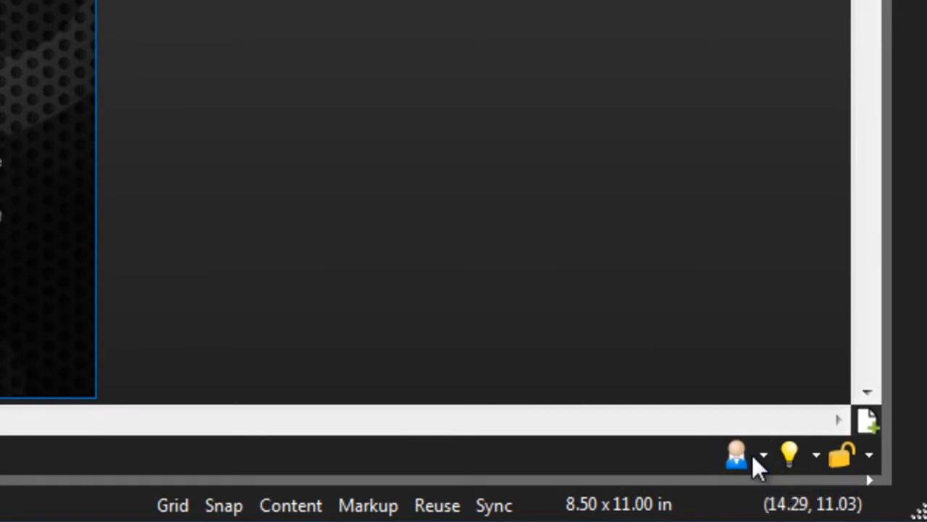
- Add a new custom profile named with the person's first name and make it the active profile
{"action": "left_click", "coordinate": [737, 454]}
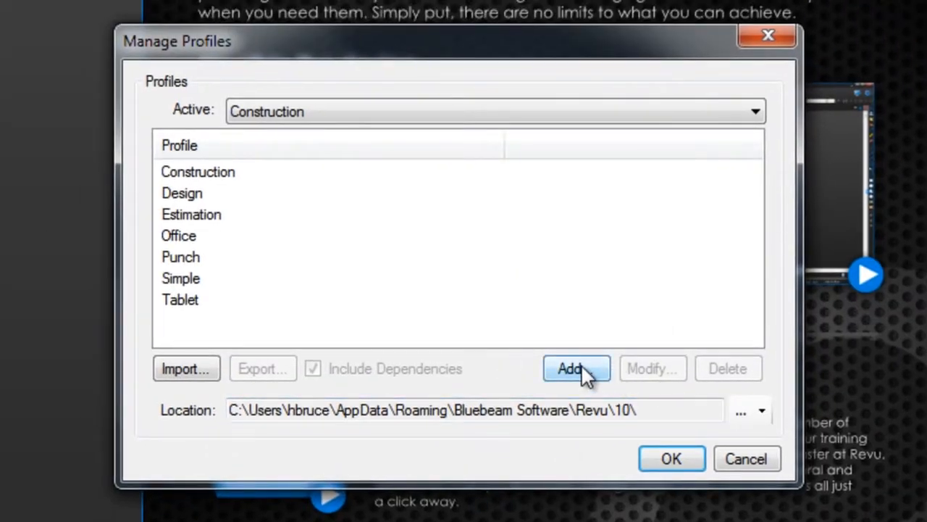
{"action": "left_click", "coordinate": [580, 376]}
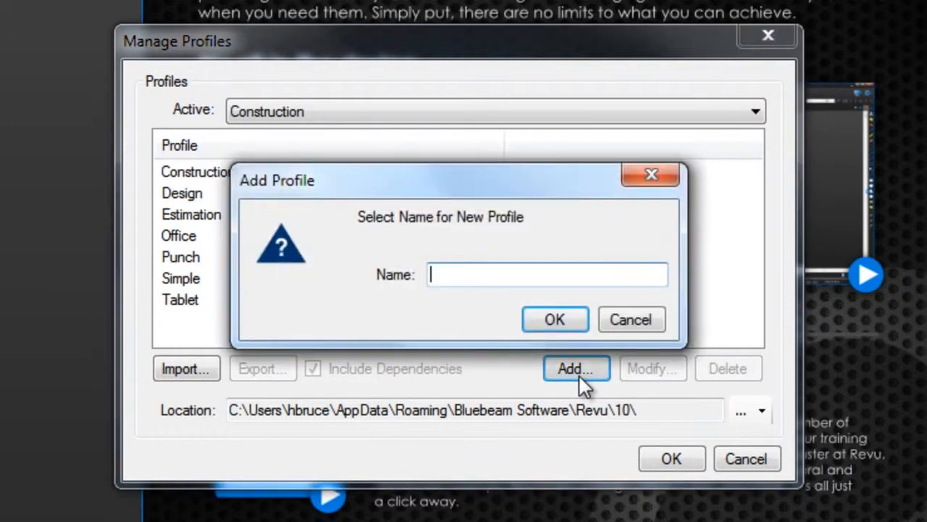
{"action": "type", "text": "Heather"}
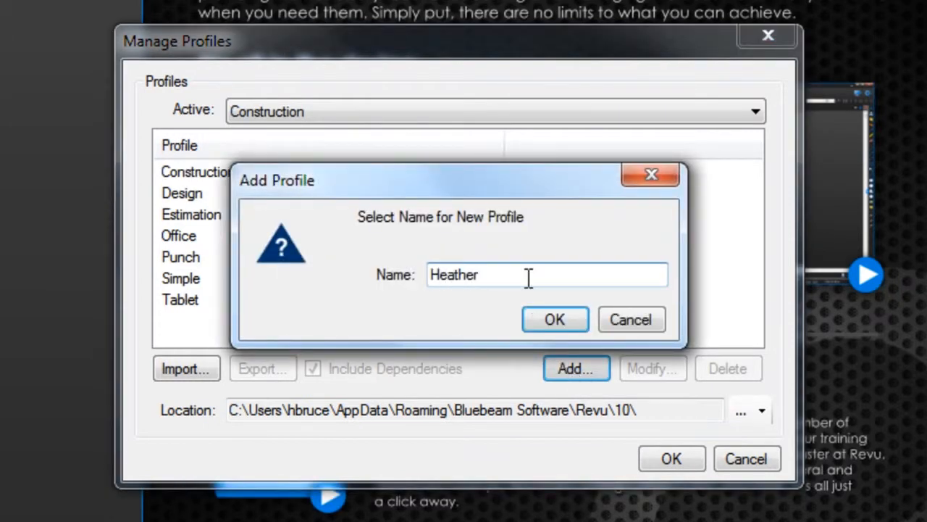
{"action": "left_click", "coordinate": [552, 322]}
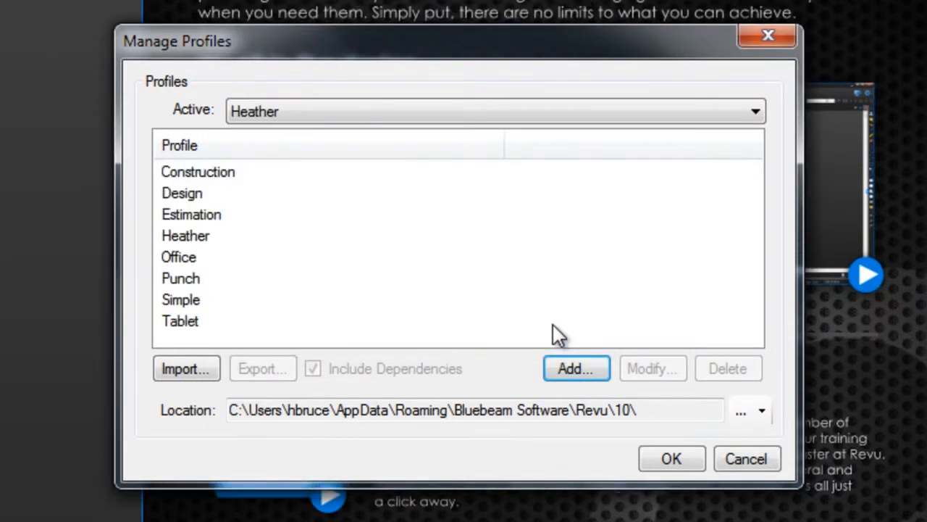
{"action": "left_click", "coordinate": [644, 111]}
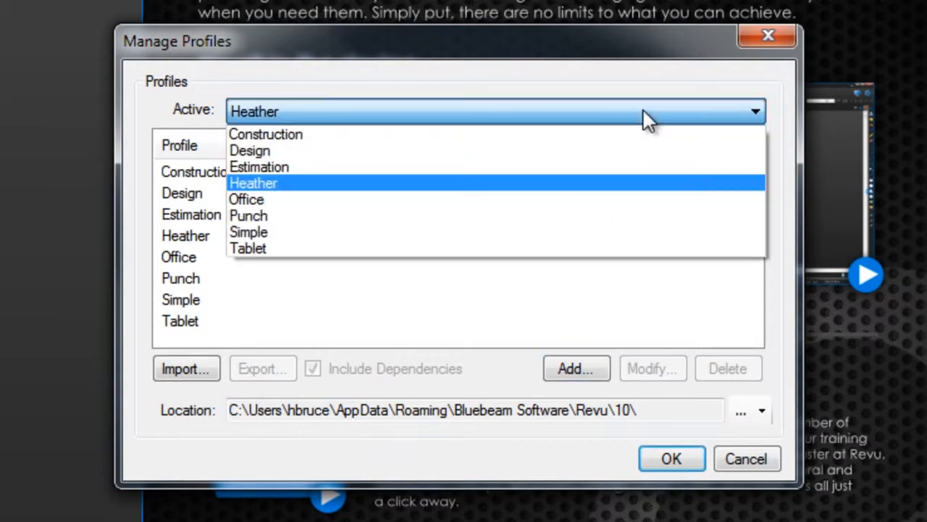
{"action": "left_click", "coordinate": [637, 185]}
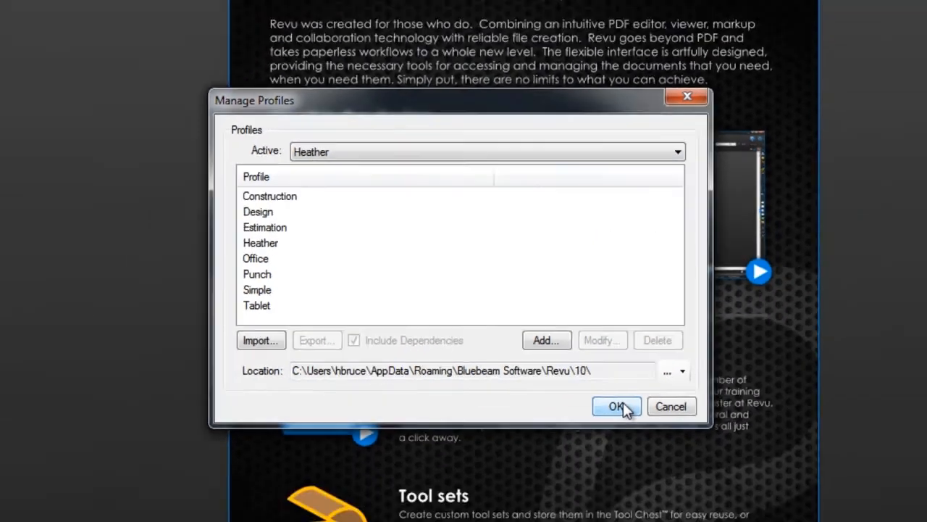
{"action": "left_click", "coordinate": [622, 406]}
- Hide the Appearance toolbar and move the File Access tab to the panel that holds Properties
{"action": "right_click", "coordinate": [542, 55]}
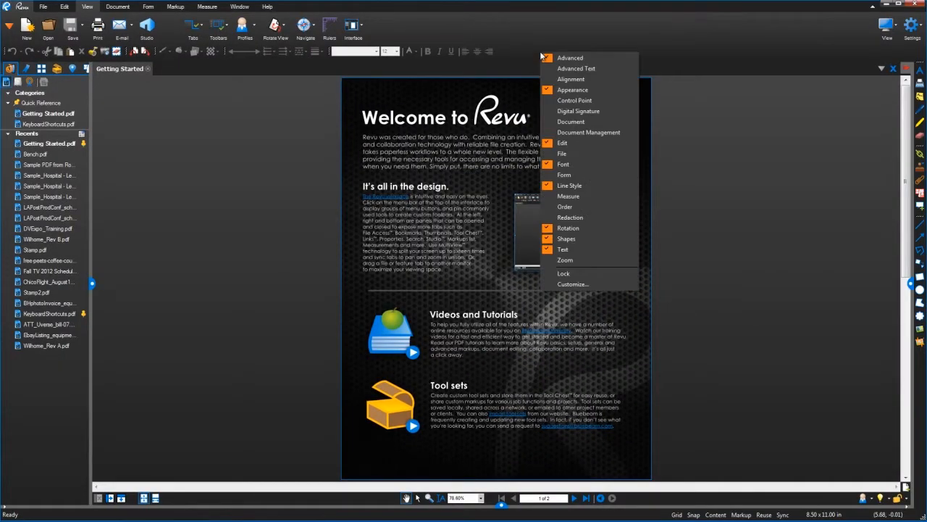
{"action": "left_click", "coordinate": [561, 90]}
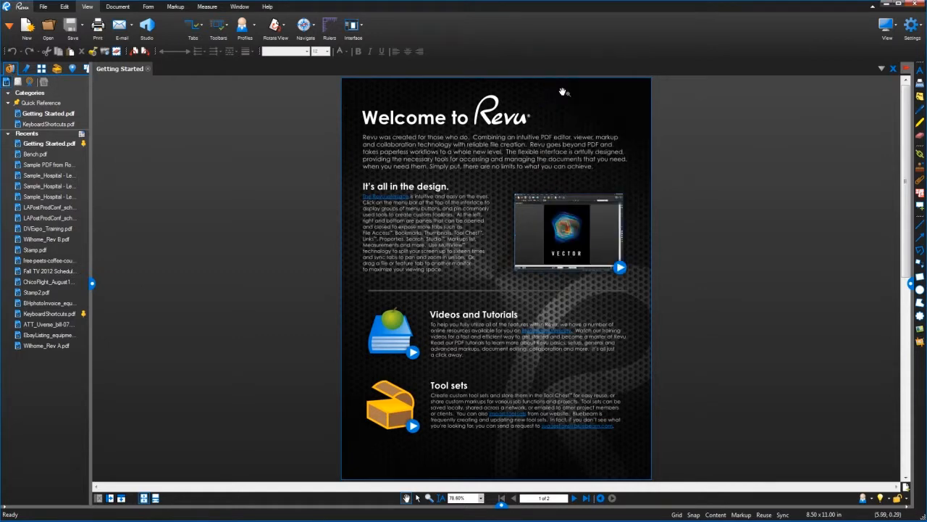
{"action": "left_click", "coordinate": [11, 70]}
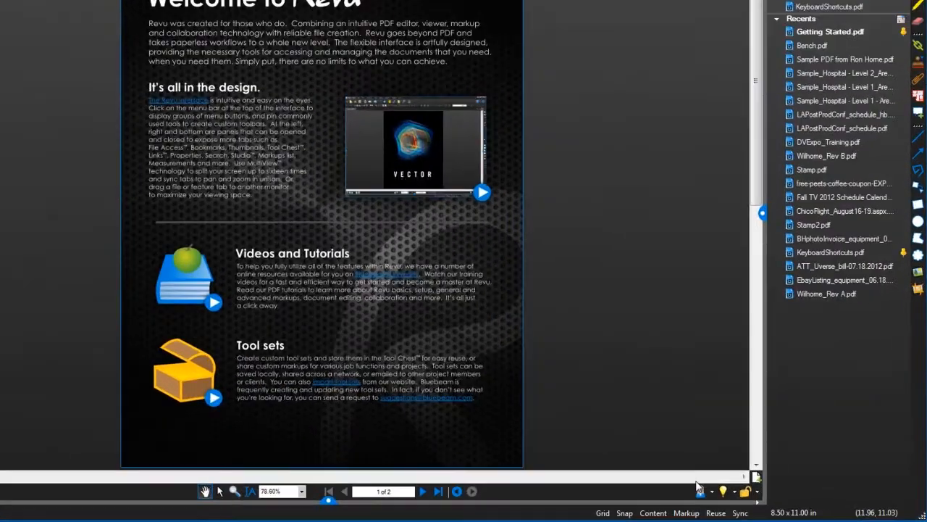
- Save the customised interface layout to the active custom profile
{"action": "left_click", "coordinate": [760, 498]}
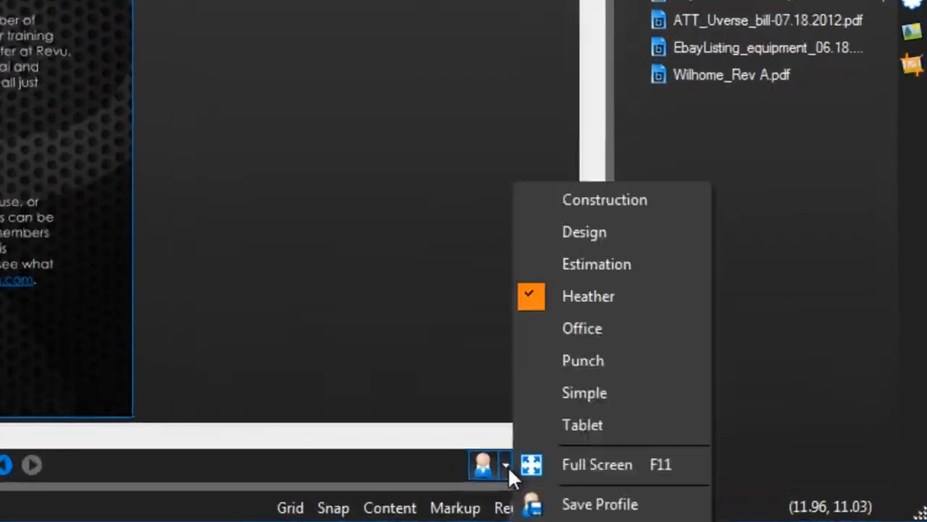
{"action": "left_click", "coordinate": [537, 505]}
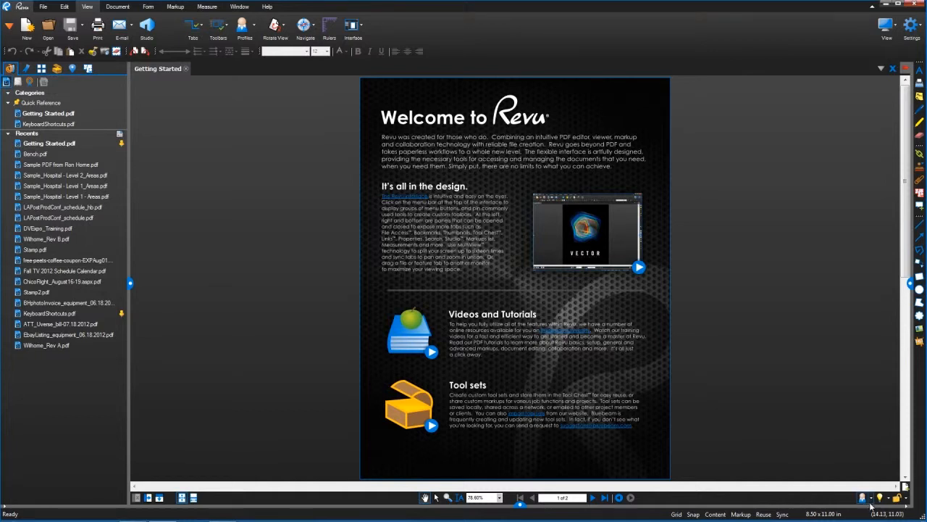
- Switch to the Punch profile and look through its punch tool sets in a widened Tool Chest
{"action": "left_click", "coordinate": [863, 500]}
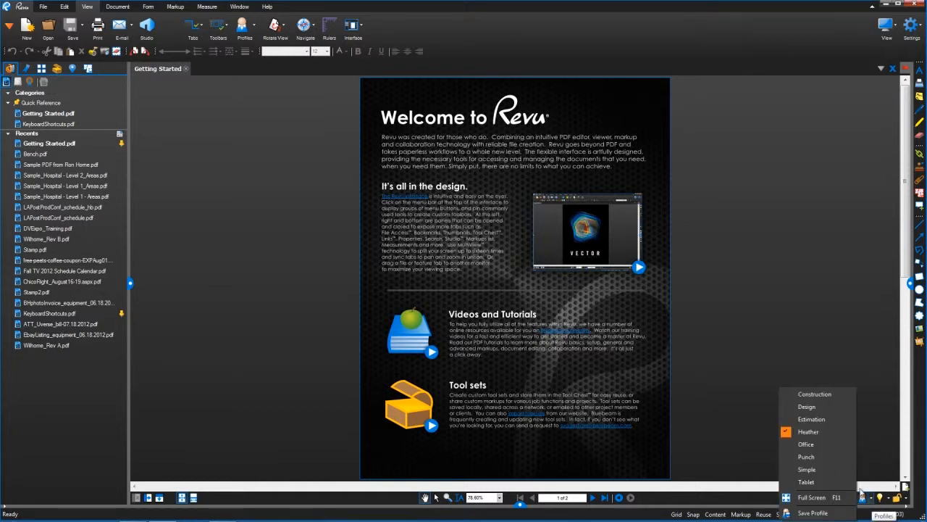
{"action": "left_click", "coordinate": [837, 457]}
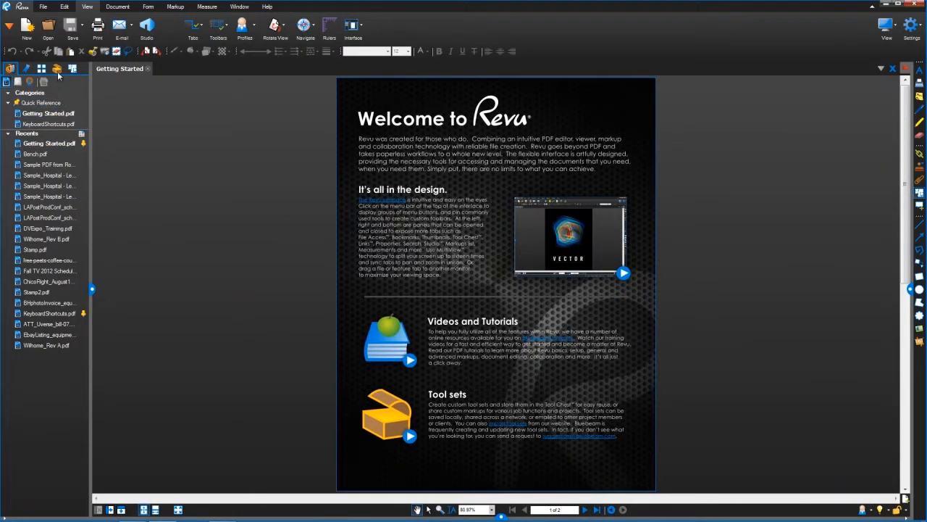
{"action": "left_click", "coordinate": [57, 71]}
{"action": "left_click_drag", "start_coordinate": [91, 111], "coordinate": [134, 111]}
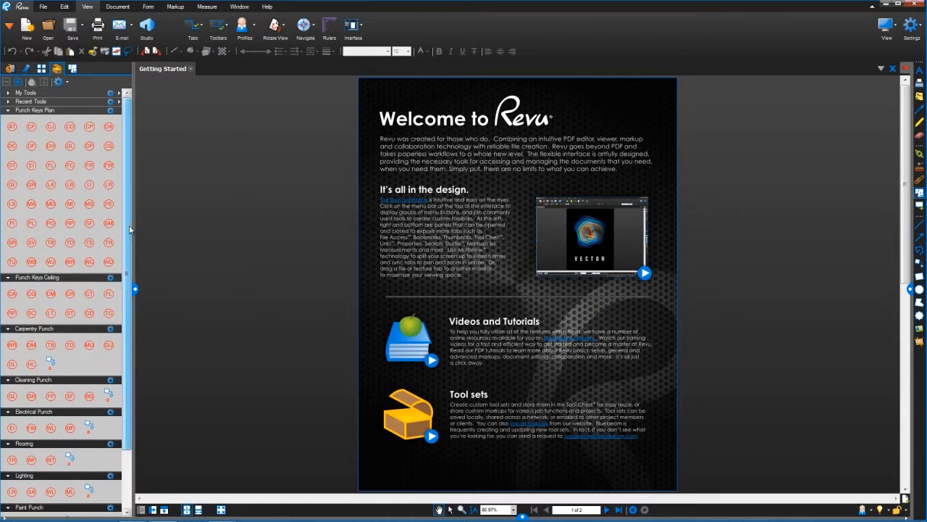
{"action": "scroll", "coordinate": [130, 230], "scroll_direction": "down", "scroll_amount": 4}
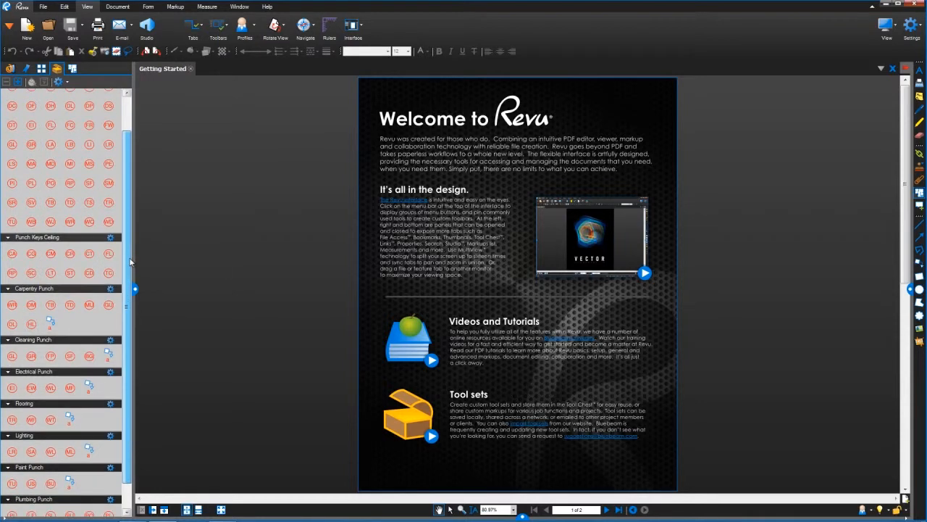
- Show the Spaces tab and open the Markups list with its punch columns
{"action": "left_click", "coordinate": [72, 69]}
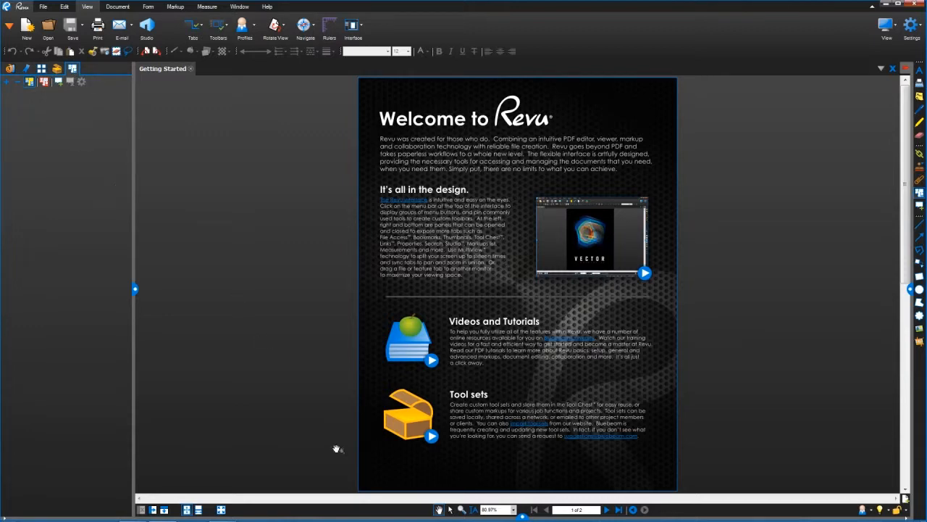
{"action": "left_click", "coordinate": [519, 516]}
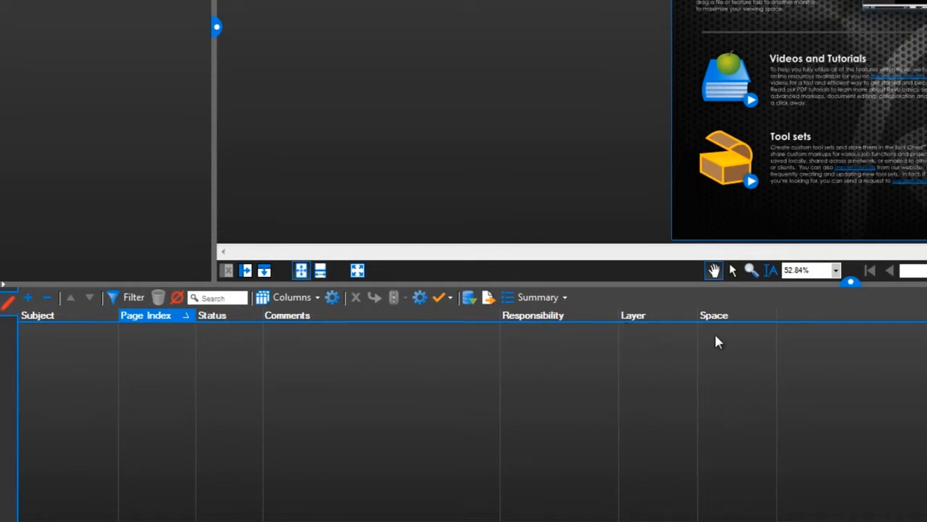
- Switch to the Simple profile, and expand the Proofreading Symbols tool set in a widened Tool Chest
{"action": "left_click", "coordinate": [839, 270]}
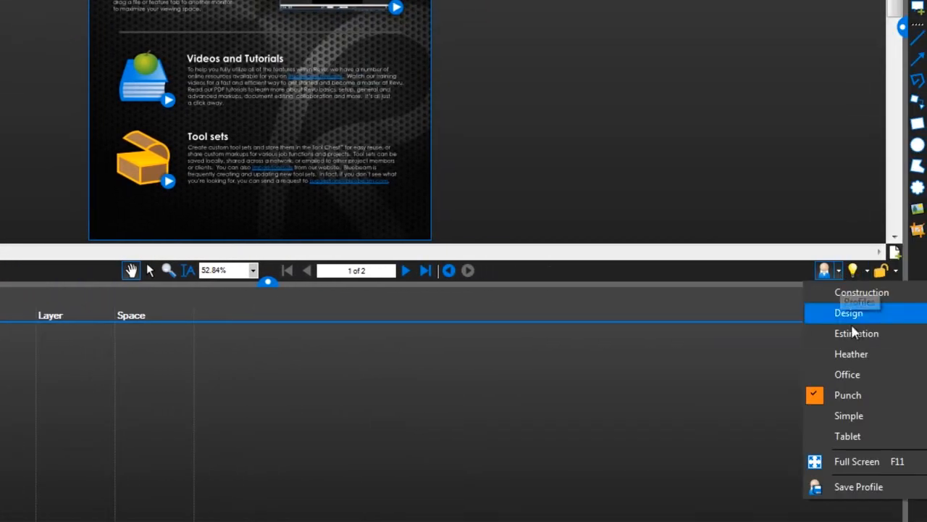
{"action": "left_click", "coordinate": [833, 412]}
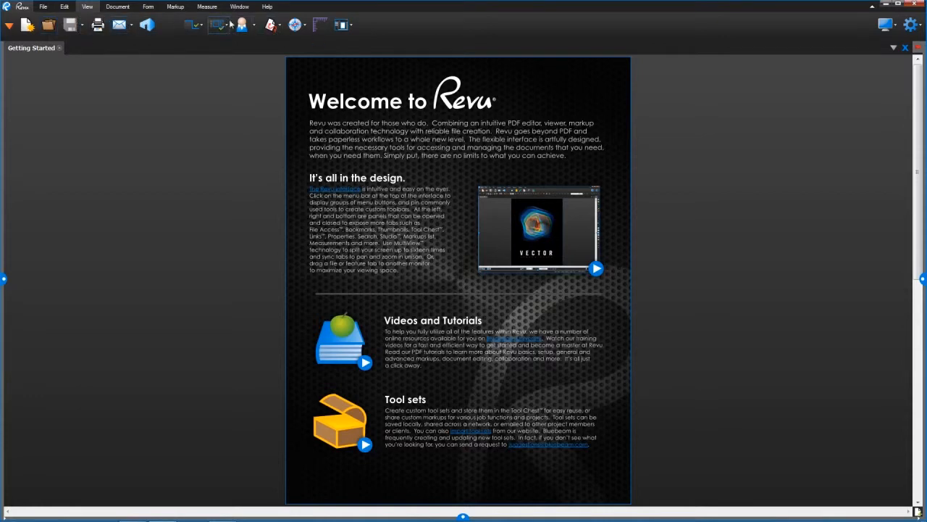
{"action": "left_click", "coordinate": [5, 280]}
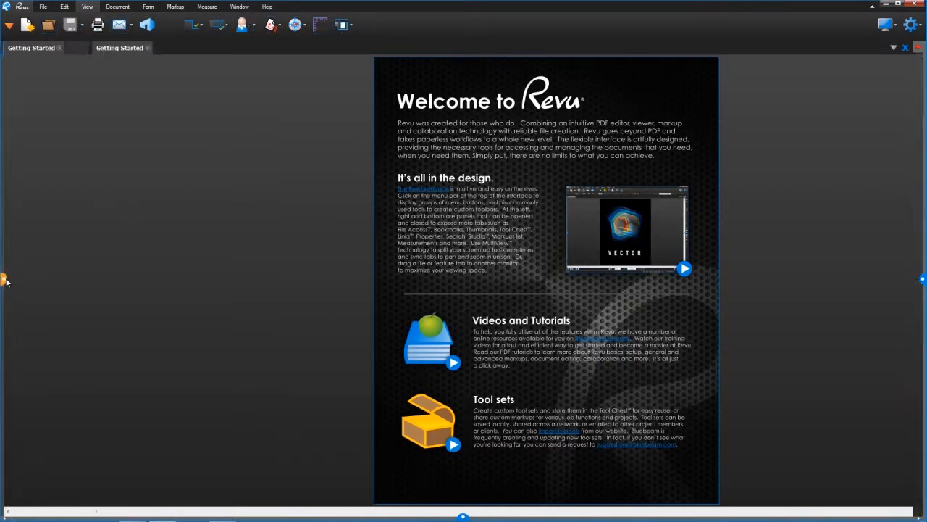
{"action": "left_click", "coordinate": [58, 48]}
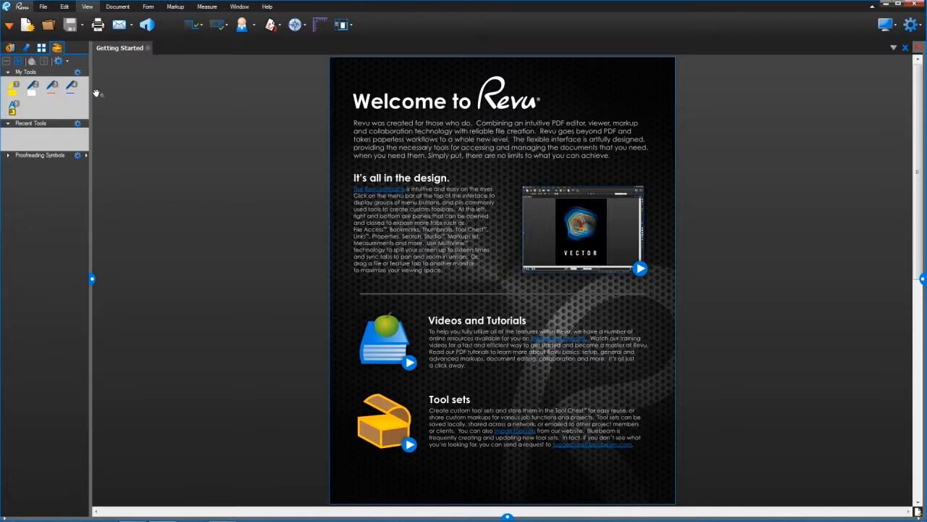
{"action": "left_click_drag", "start_coordinate": [92, 89], "coordinate": [135, 89]}
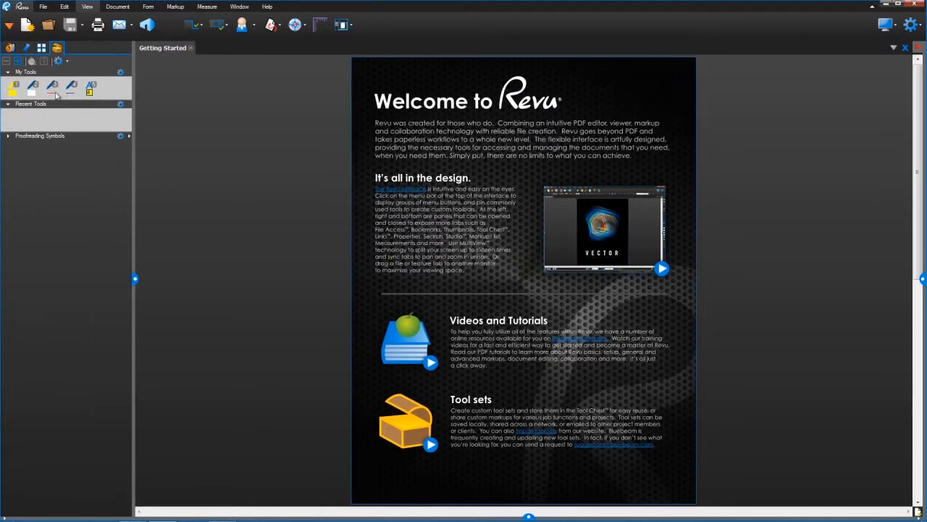
{"action": "left_click", "coordinate": [8, 137]}
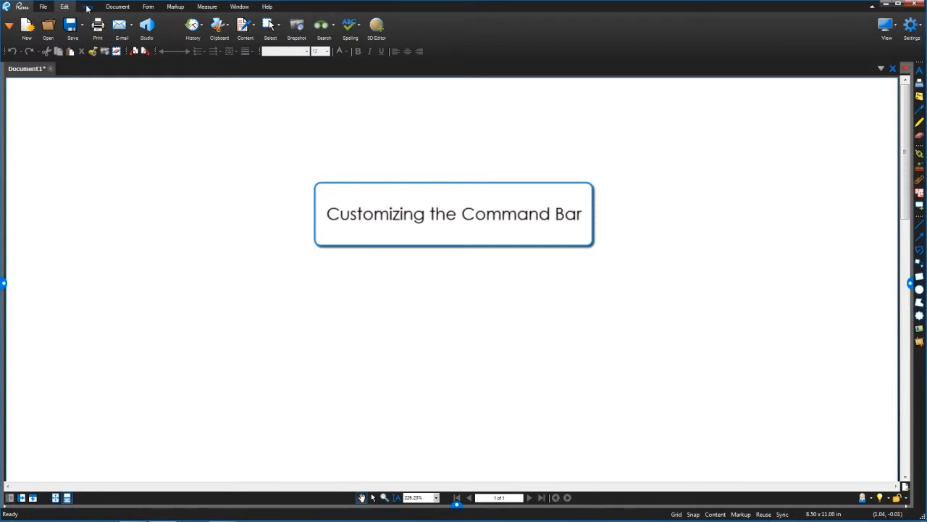
- Remove the Document menu from the command bar and display the File commands
{"action": "mouse_move", "coordinate": [97, 8]}
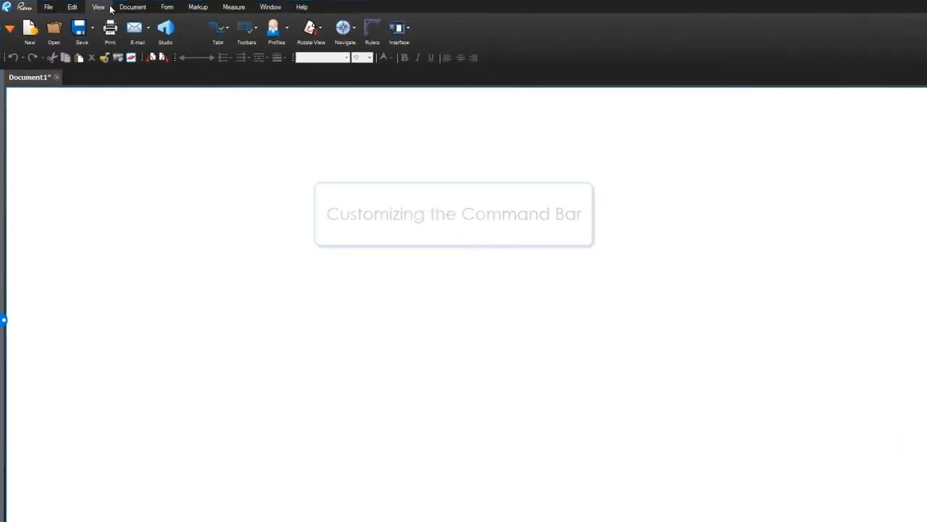
{"action": "mouse_move", "coordinate": [129, 11]}
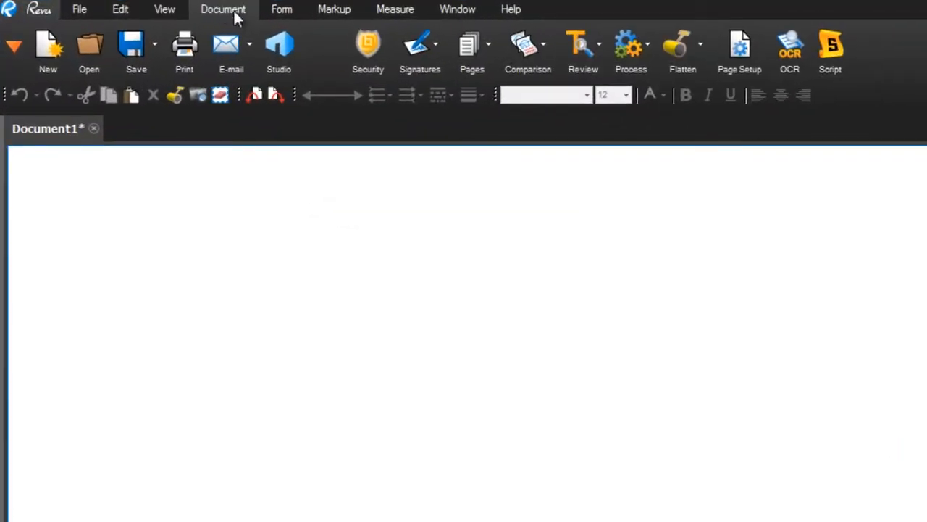
{"action": "right_click", "coordinate": [902, 60]}
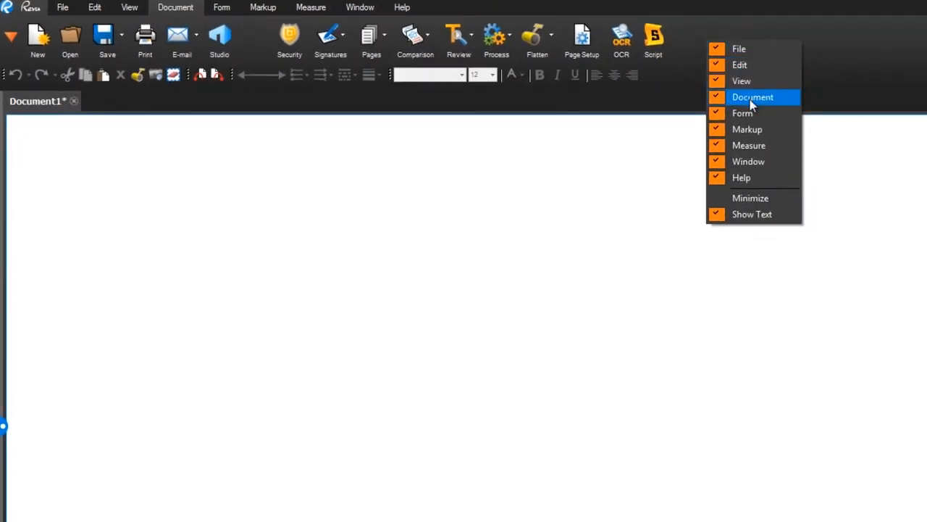
{"action": "left_click", "coordinate": [750, 100]}
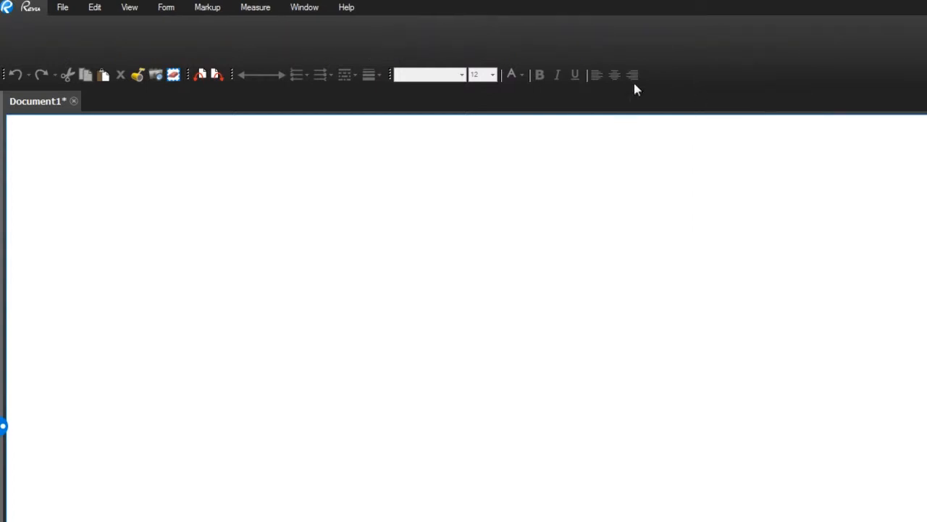
{"action": "left_click", "coordinate": [70, 8]}
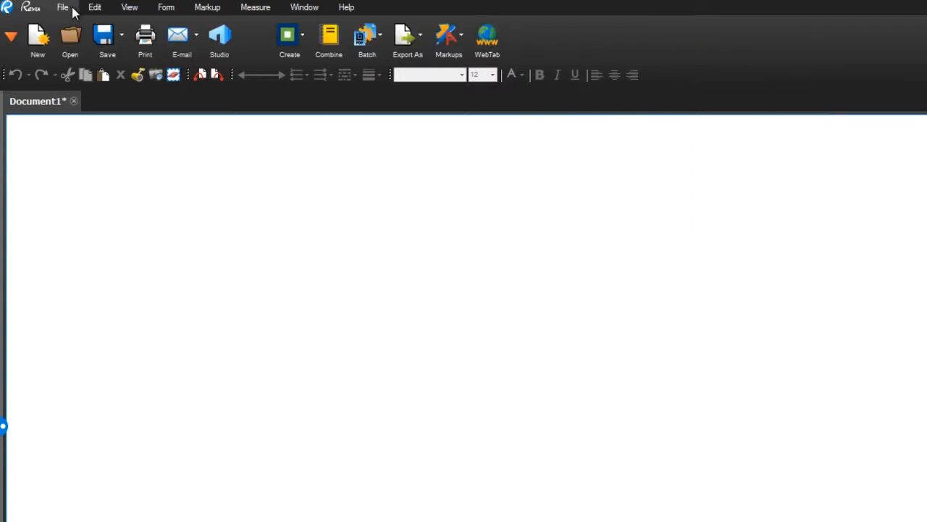
- Restore the Document menu to the command bar and display its commands
{"action": "right_click", "coordinate": [534, 34]}
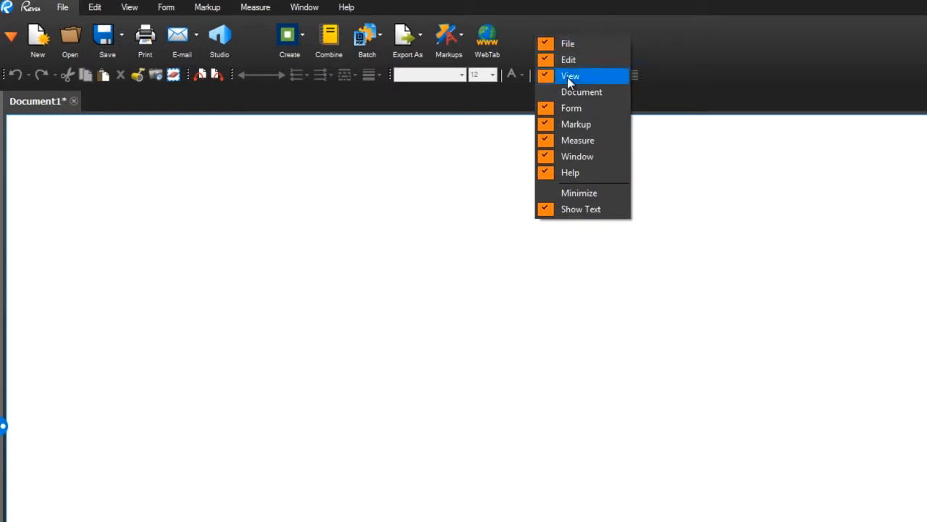
{"action": "left_click", "coordinate": [581, 97]}
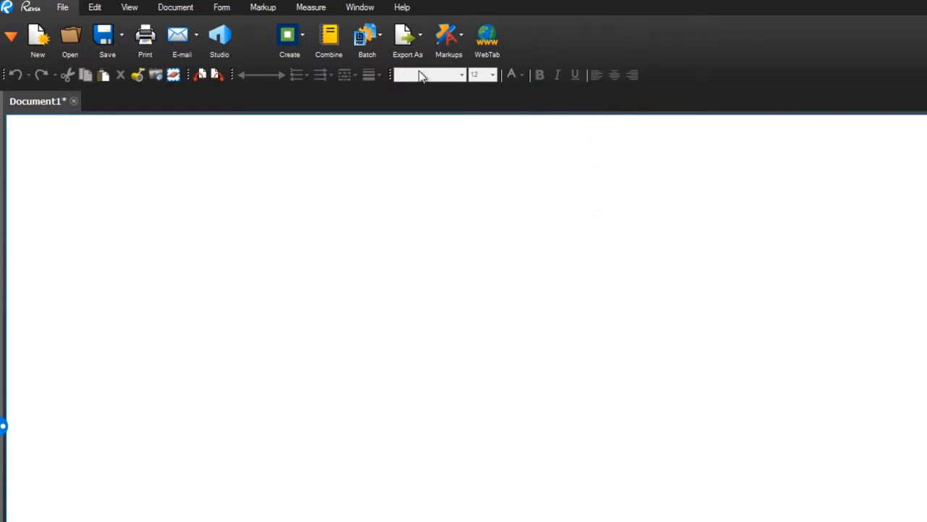
{"action": "left_click", "coordinate": [177, 8]}
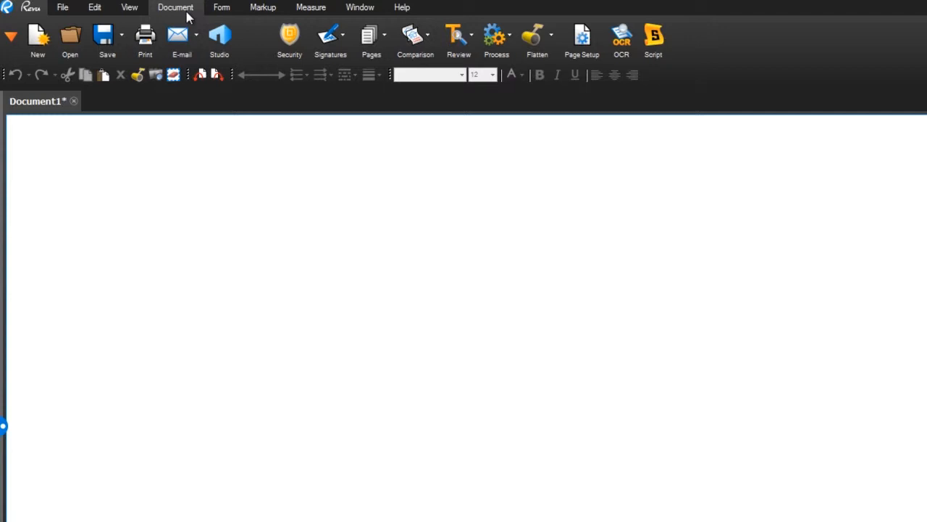
- Hide the text labels on the command bar, and minimize and restore the bar
{"action": "right_click", "coordinate": [697, 41]}
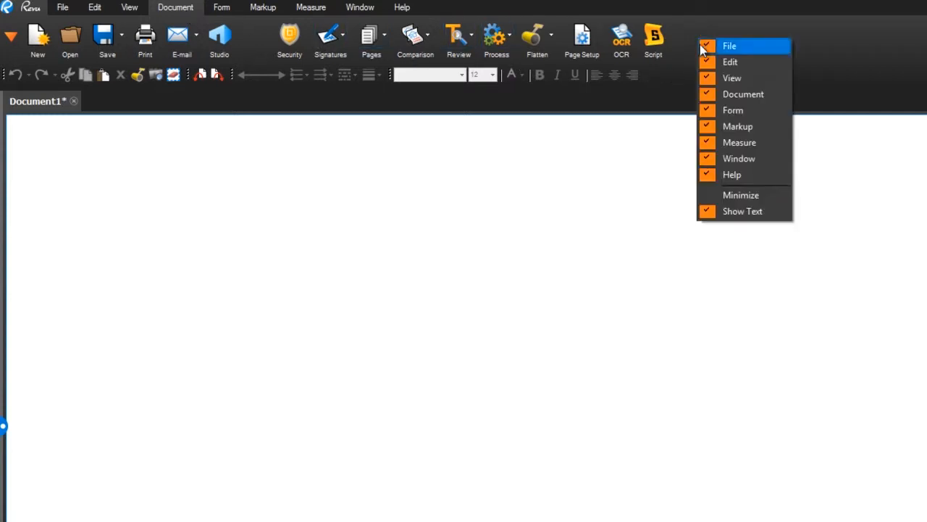
{"action": "left_click", "coordinate": [757, 211]}
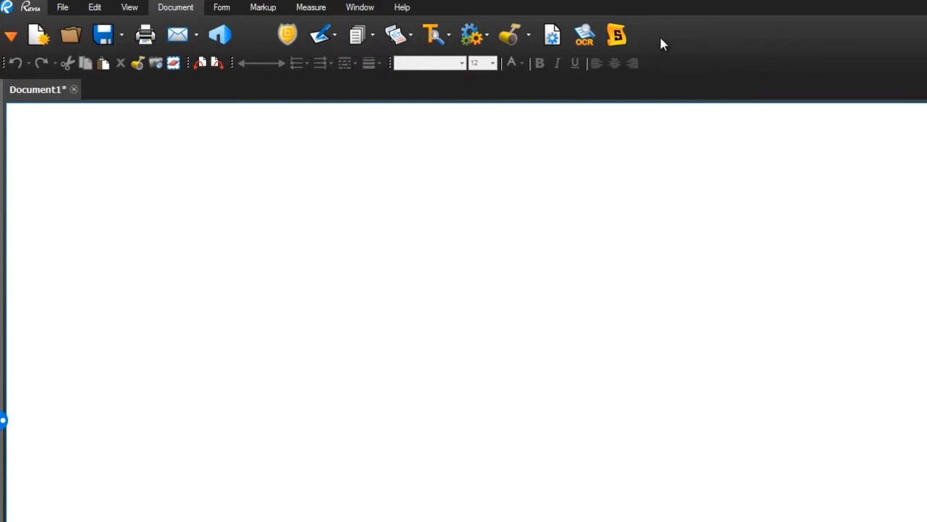
{"action": "right_click", "coordinate": [661, 40]}
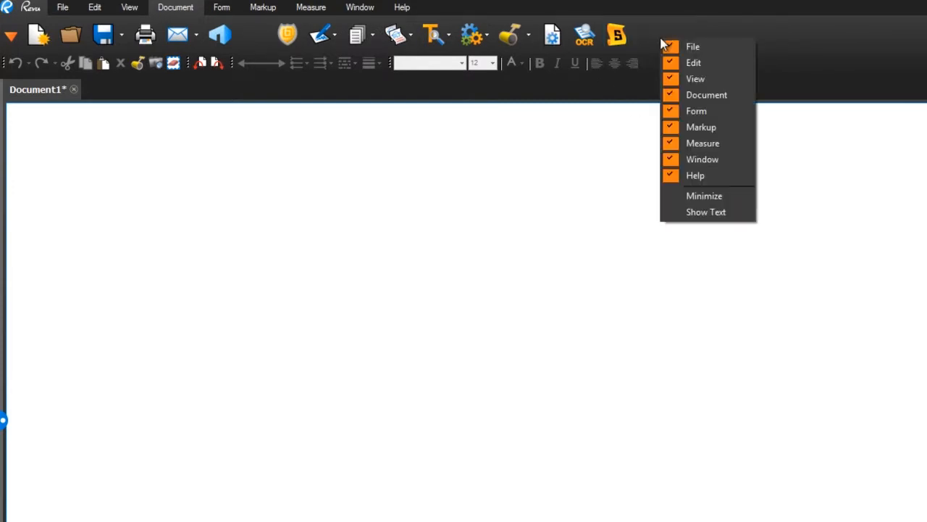
{"action": "left_click", "coordinate": [704, 197]}
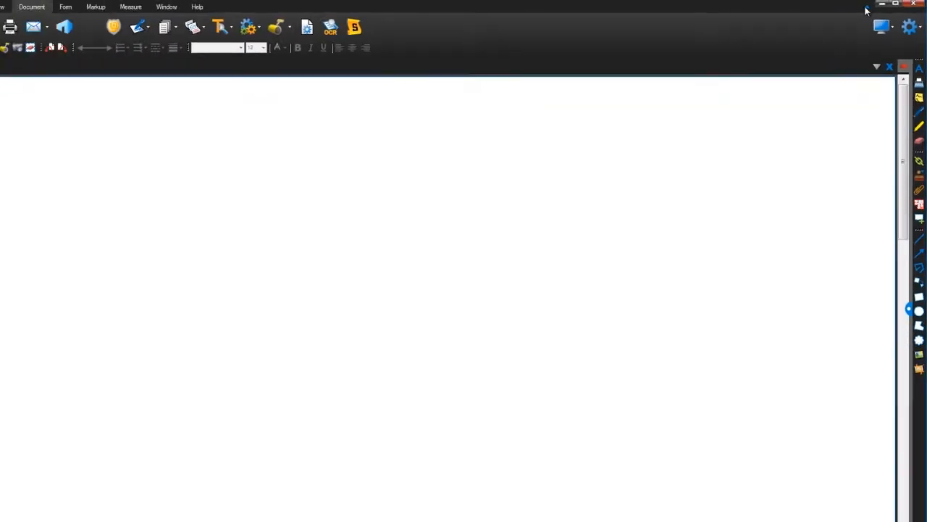
{"action": "left_click", "coordinate": [872, 9]}
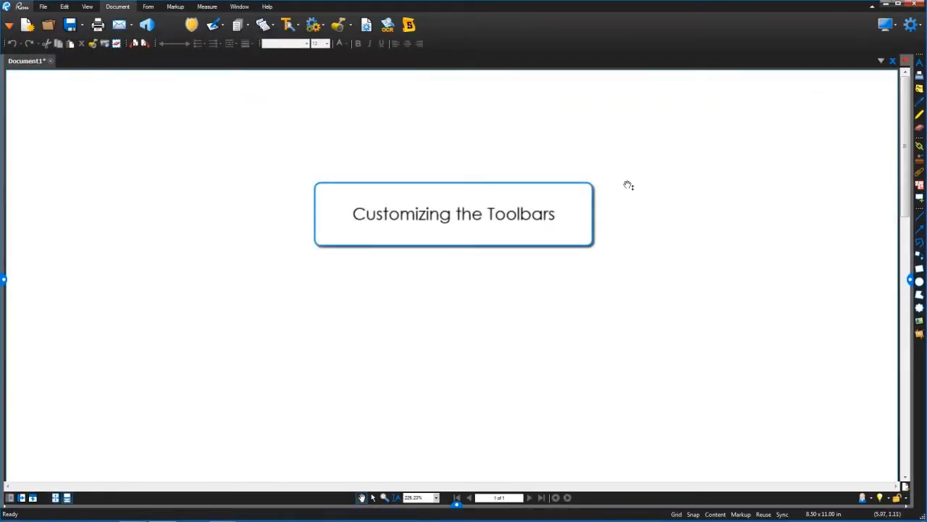
- Show the Control Point toolbar
{"action": "right_click", "coordinate": [438, 48]}
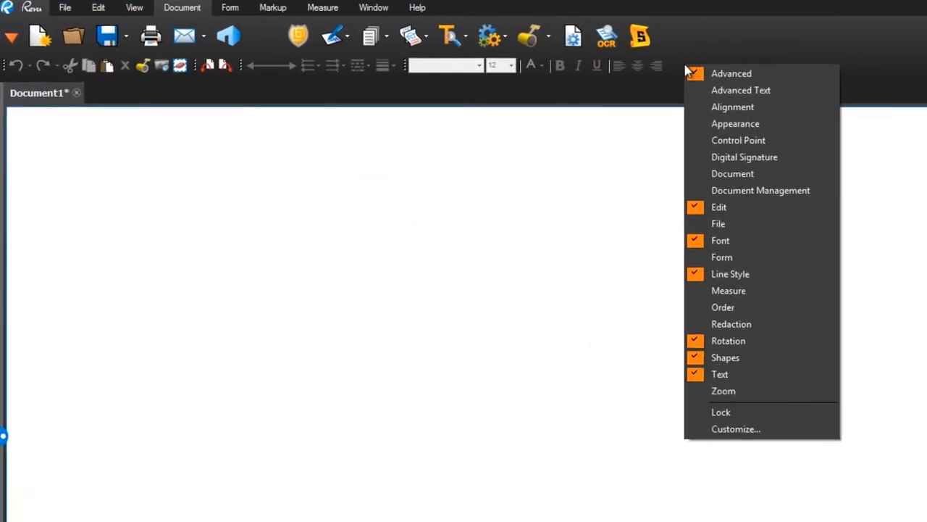
{"action": "left_click", "coordinate": [675, 65]}
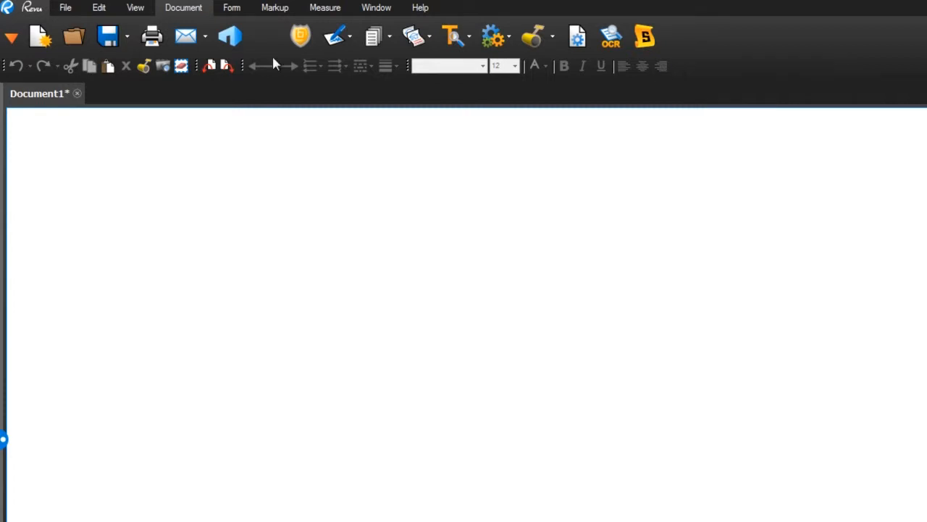
{"action": "left_click", "coordinate": [136, 8]}
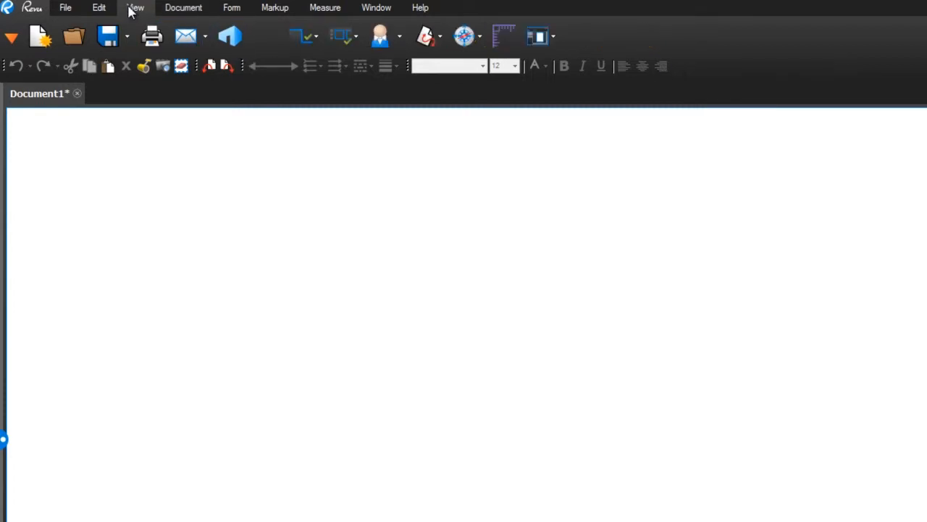
{"action": "left_click", "coordinate": [356, 41]}
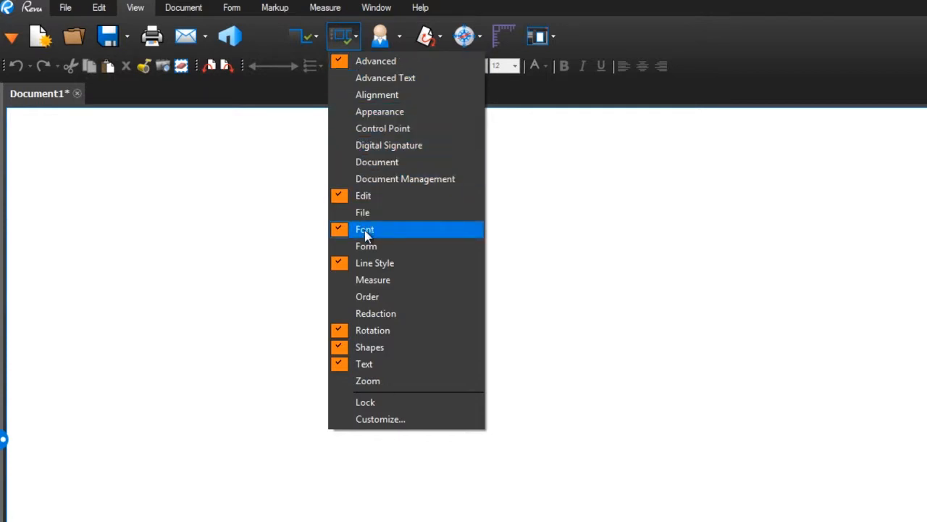
{"action": "left_click", "coordinate": [398, 129]}
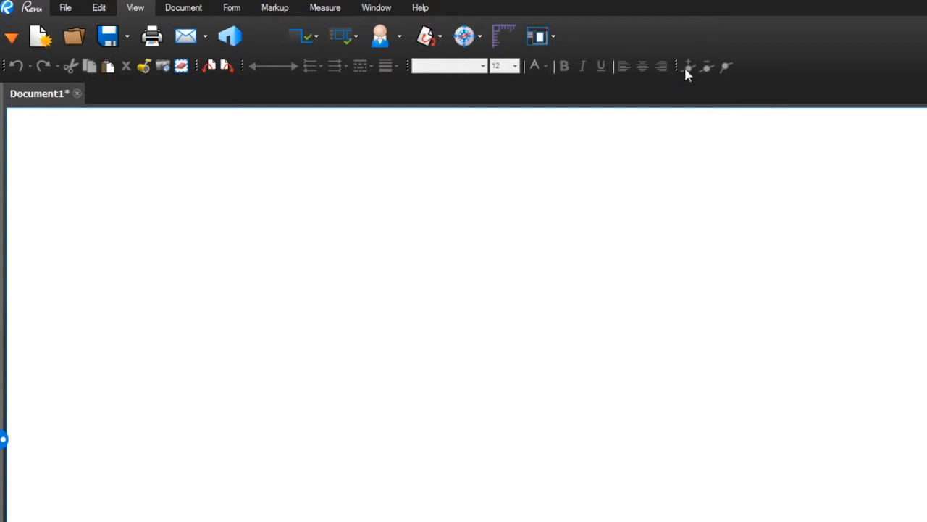
- Move the Control Point toolbar between the Edit and Rotation toolbars and lock all toolbars in place
{"action": "left_click_drag", "start_coordinate": [679, 67], "coordinate": [255, 67]}
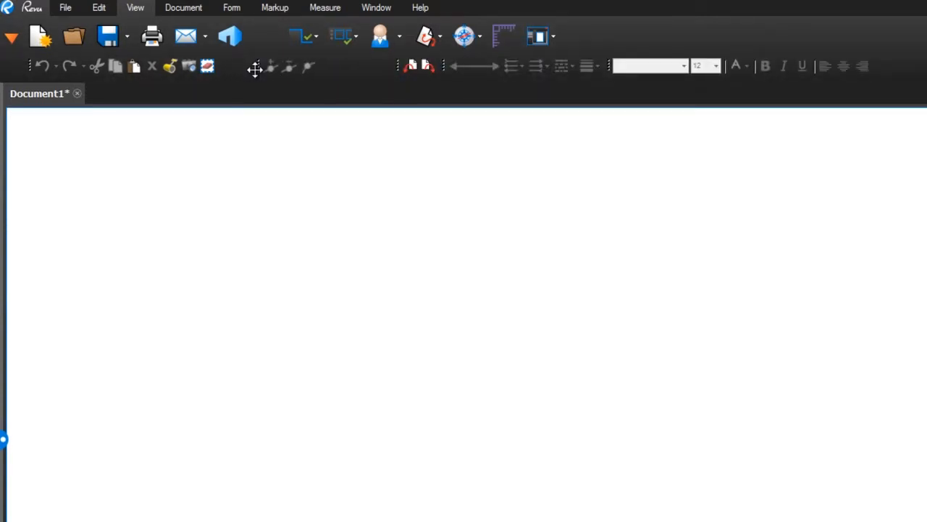
{"action": "right_click", "coordinate": [344, 65]}
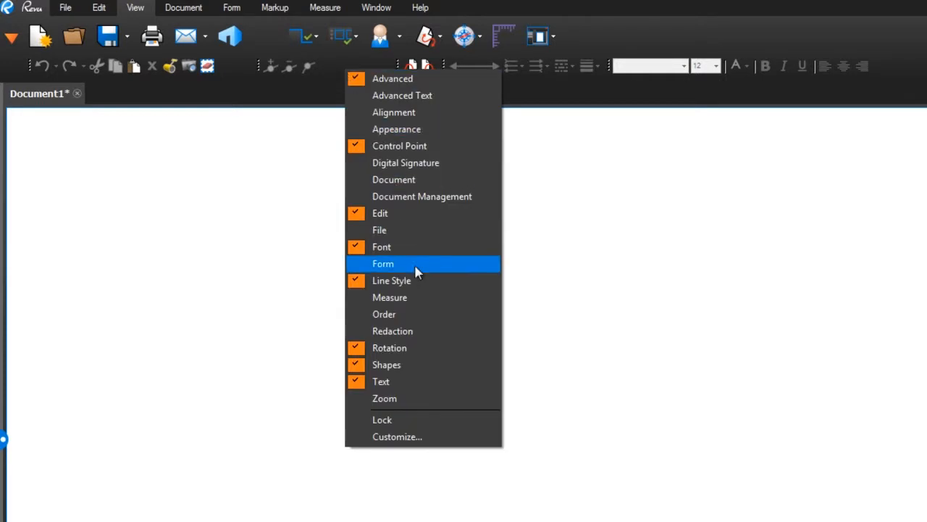
{"action": "left_click", "coordinate": [434, 424]}
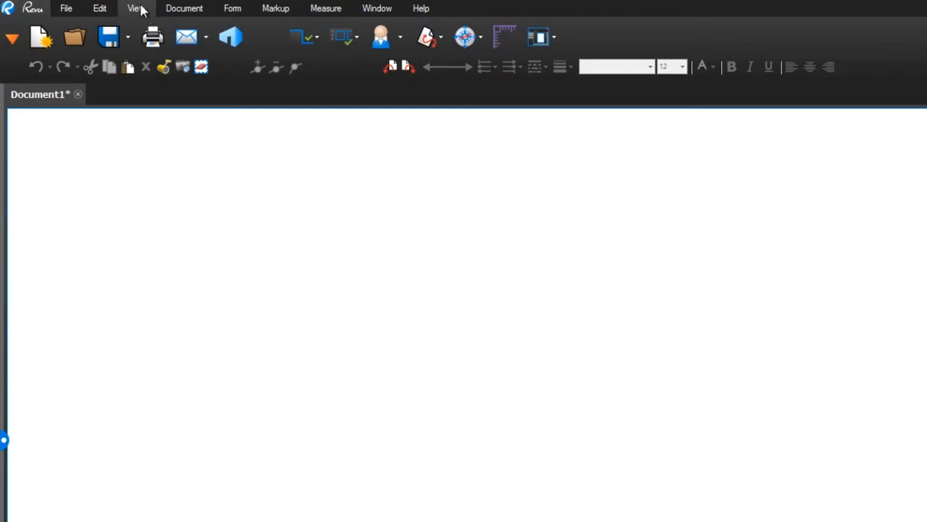
- Look at the toolbar customization options and close them without making changes
{"action": "left_click", "coordinate": [353, 37]}
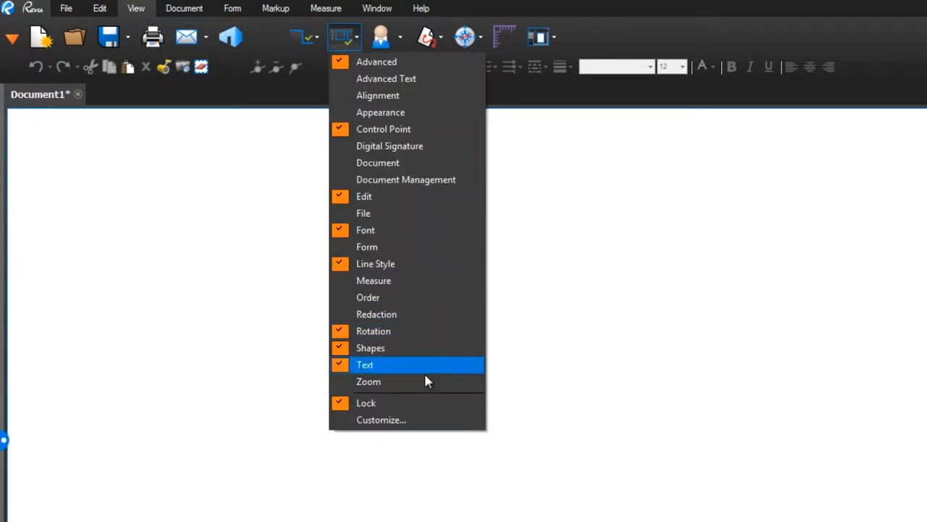
{"action": "left_click", "coordinate": [434, 423]}
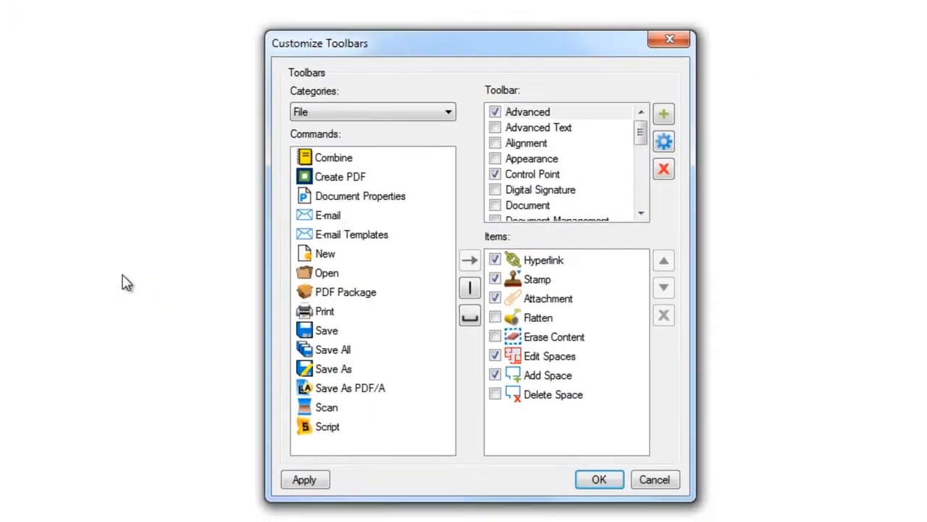
{"action": "left_click", "coordinate": [657, 473]}
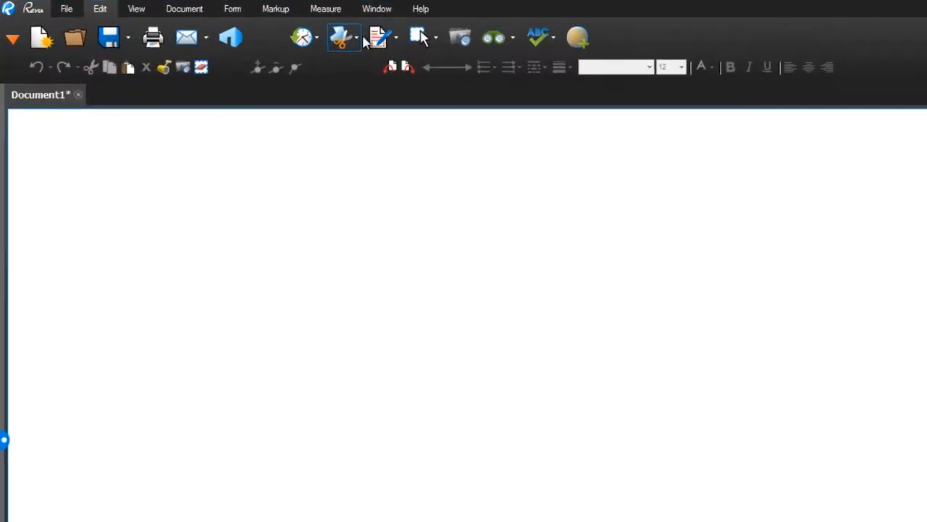
- Pin the Lasso command to the File toolbar
{"action": "left_click", "coordinate": [493, 45]}
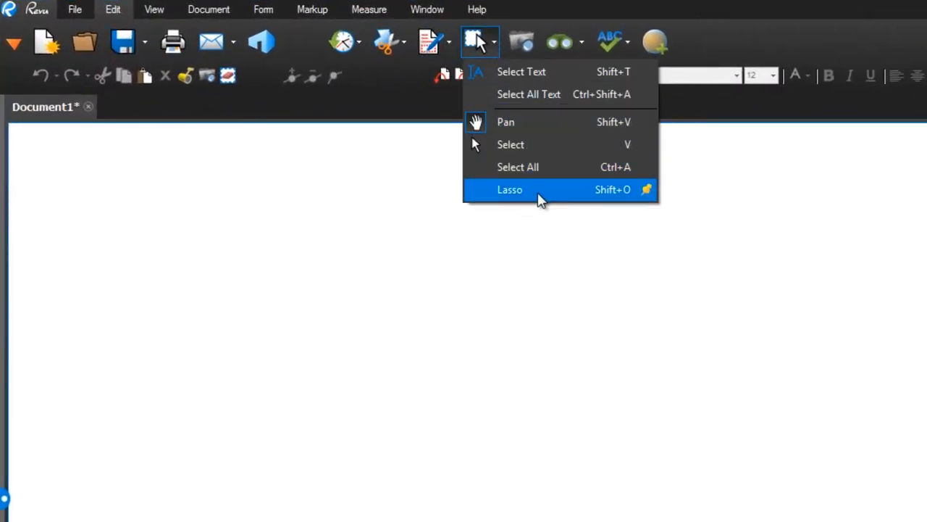
{"action": "left_click", "coordinate": [647, 189]}
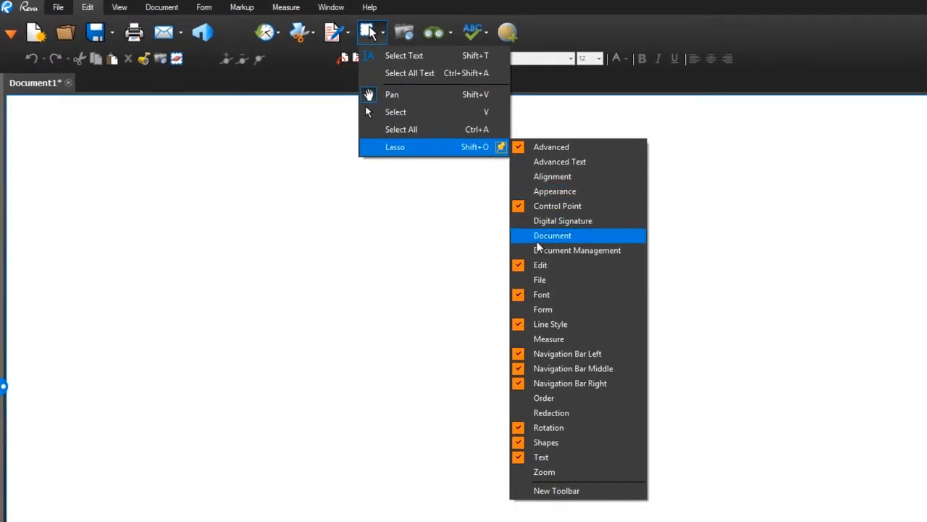
{"action": "left_click", "coordinate": [567, 294]}
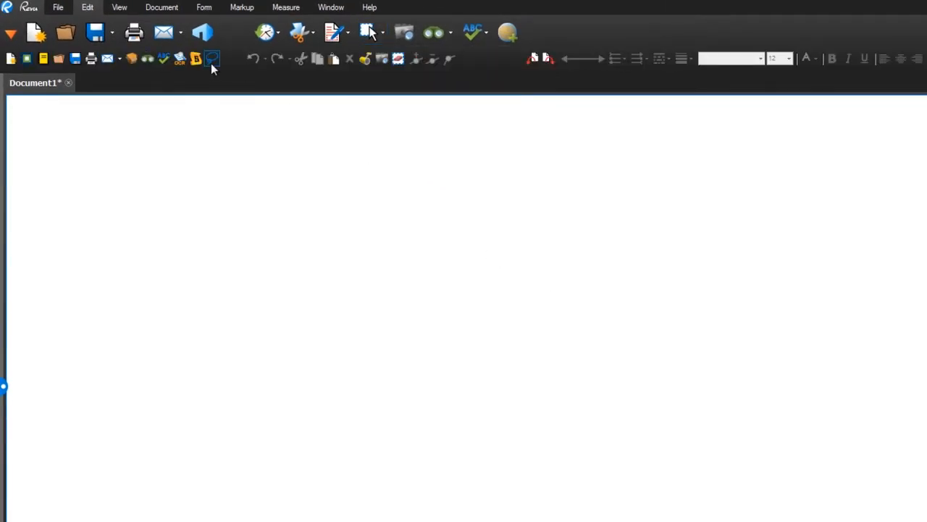
- Pin the Erase Content command to a new toolbar named with a first name
{"action": "left_click", "coordinate": [348, 36]}
{"action": "right_click", "coordinate": [417, 92]}
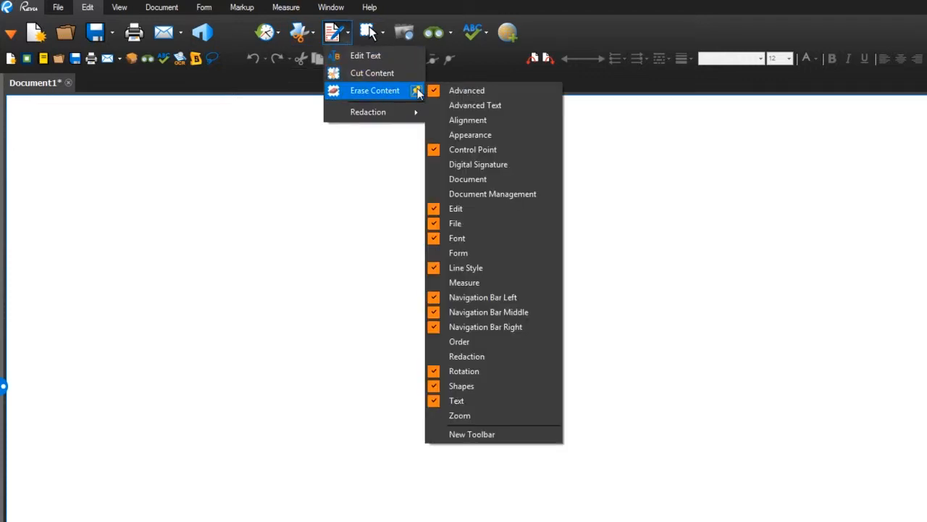
{"action": "left_click", "coordinate": [472, 434]}
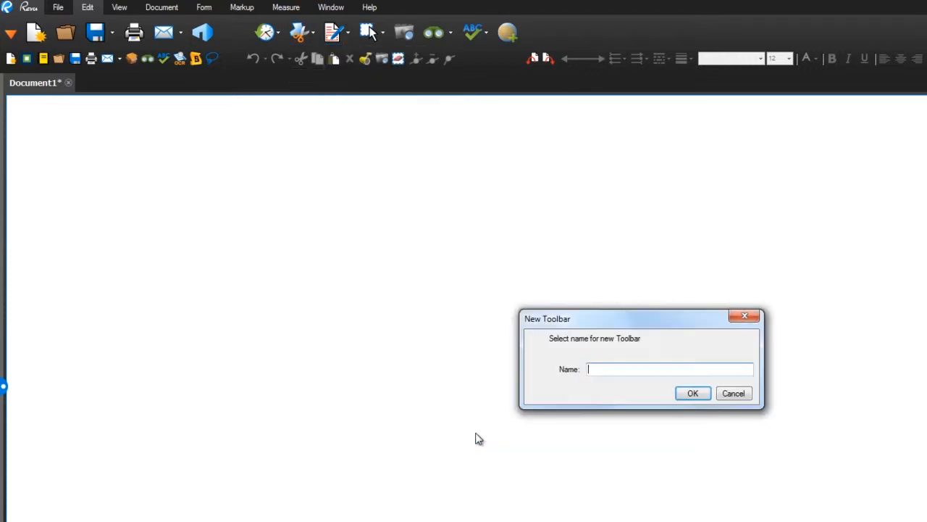
{"action": "type", "text": "Heather"}
{"action": "left_click", "coordinate": [695, 393]}
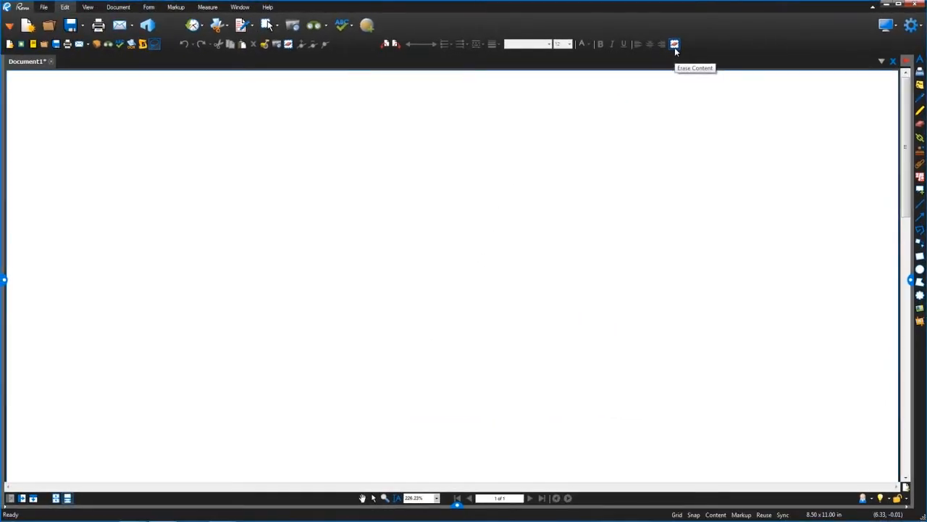
- Show the Tool Chest and start pinning its Sequences & Actions tool set to a toolbar
{"action": "left_click", "coordinate": [4, 279]}
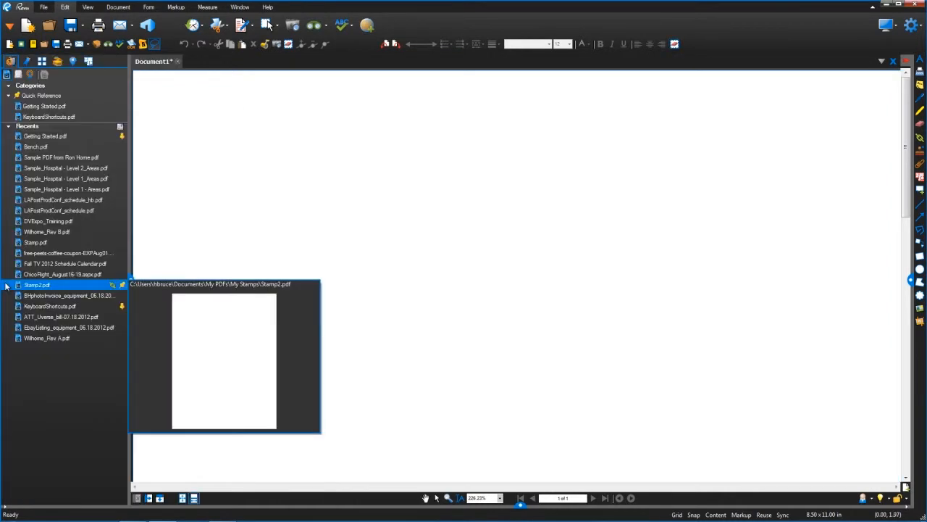
{"action": "left_click", "coordinate": [58, 61]}
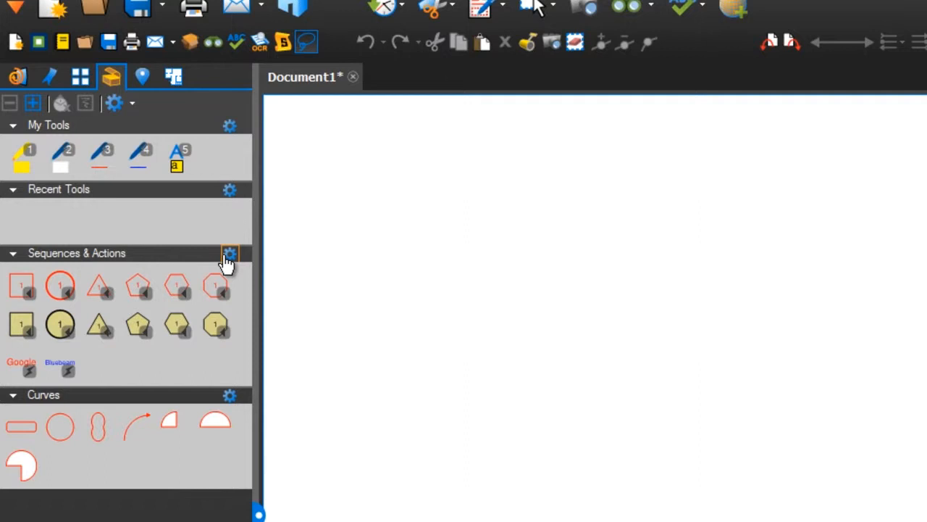
{"action": "left_click", "coordinate": [229, 256]}
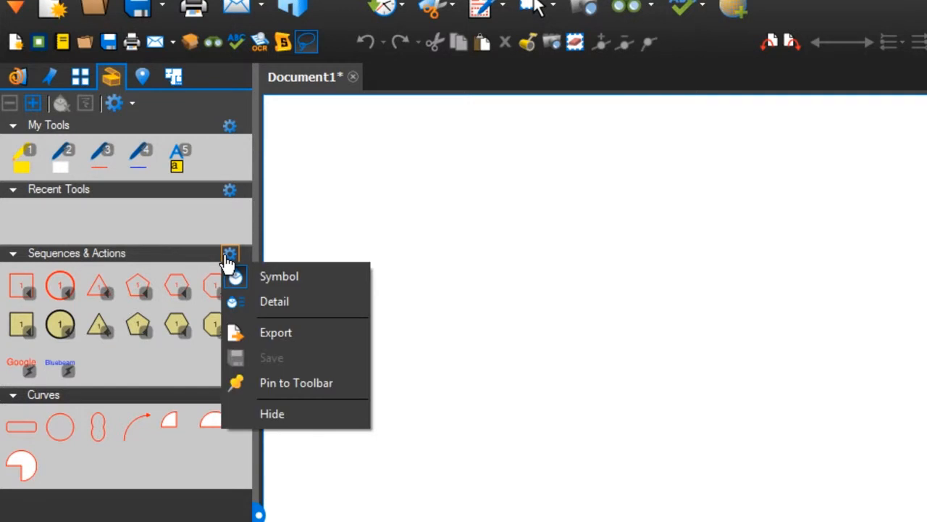
{"action": "left_click", "coordinate": [263, 382]}
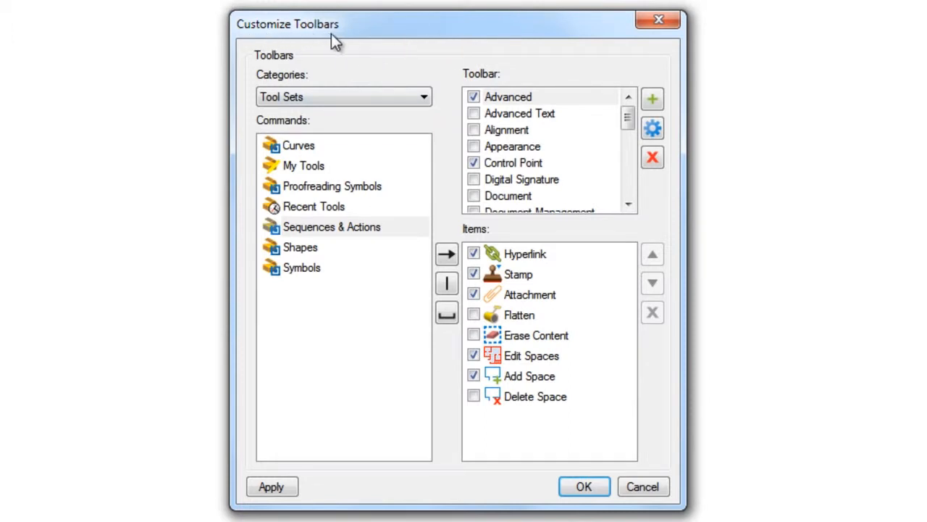
- Add the Sequences & Actions tool set to the custom toolbar that holds Erase Content, and display its tools from there
{"action": "left_click", "coordinate": [366, 228]}
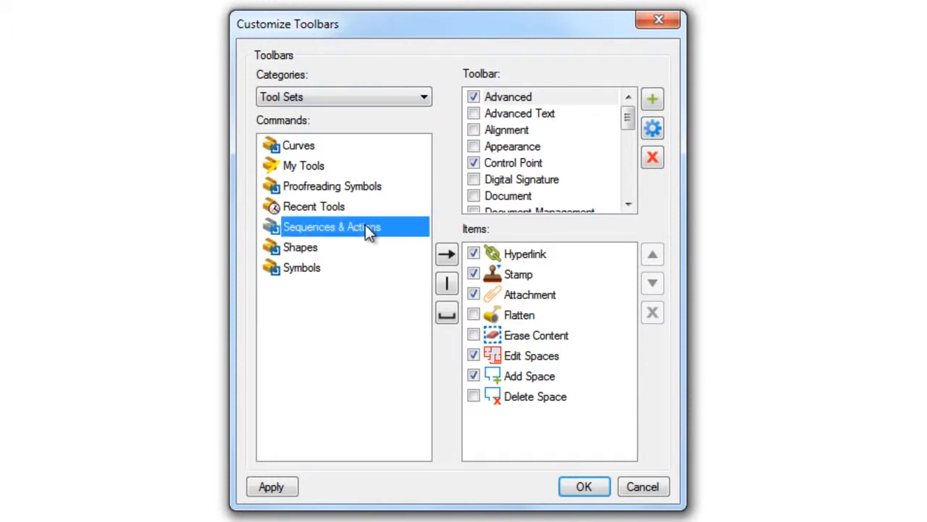
{"action": "left_click_drag", "start_coordinate": [627, 118], "coordinate": [630, 152]}
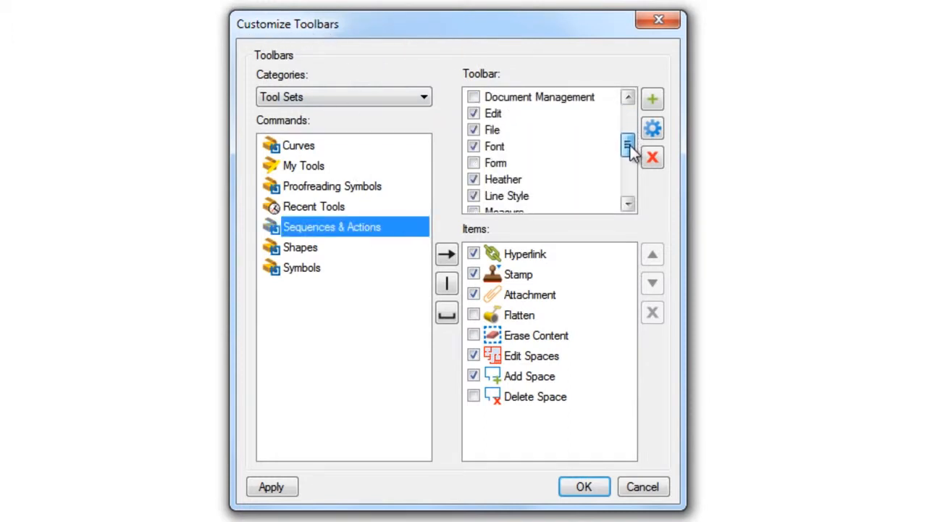
{"action": "left_click", "coordinate": [525, 181]}
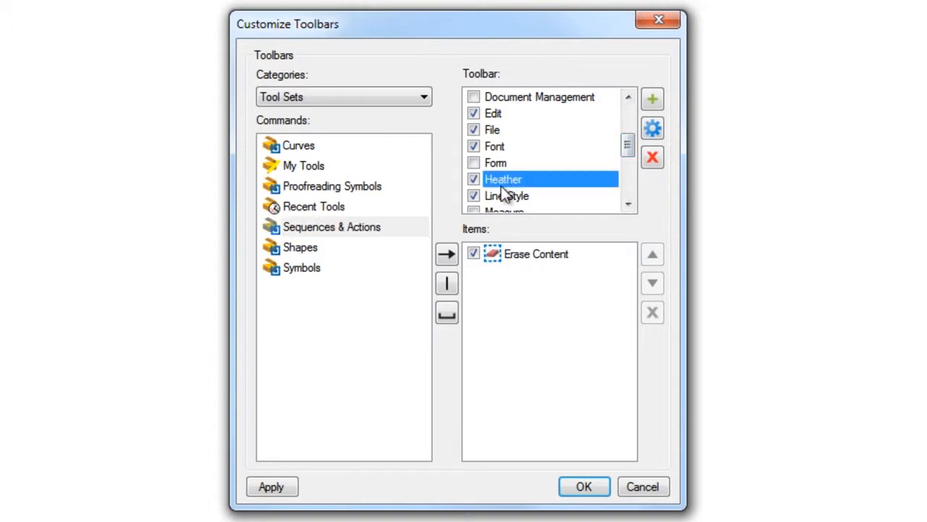
{"action": "left_click", "coordinate": [449, 255]}
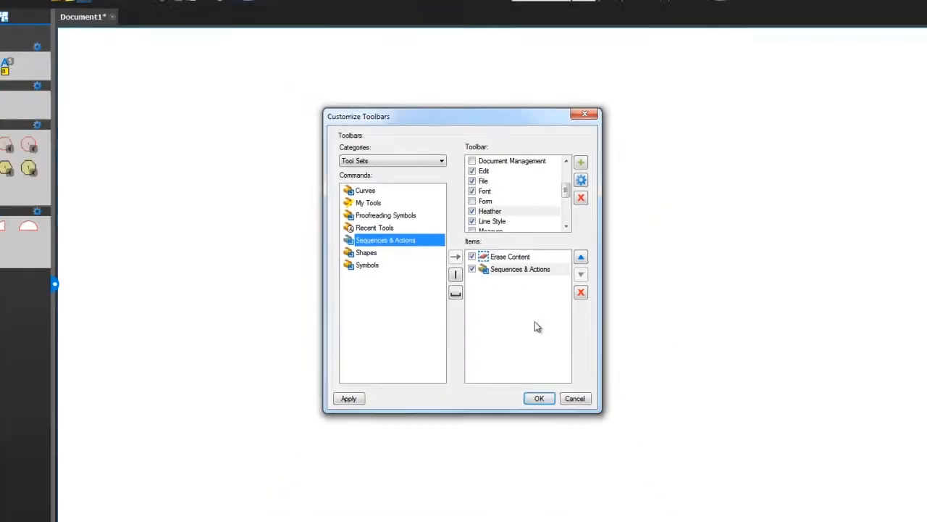
{"action": "left_click", "coordinate": [540, 398]}
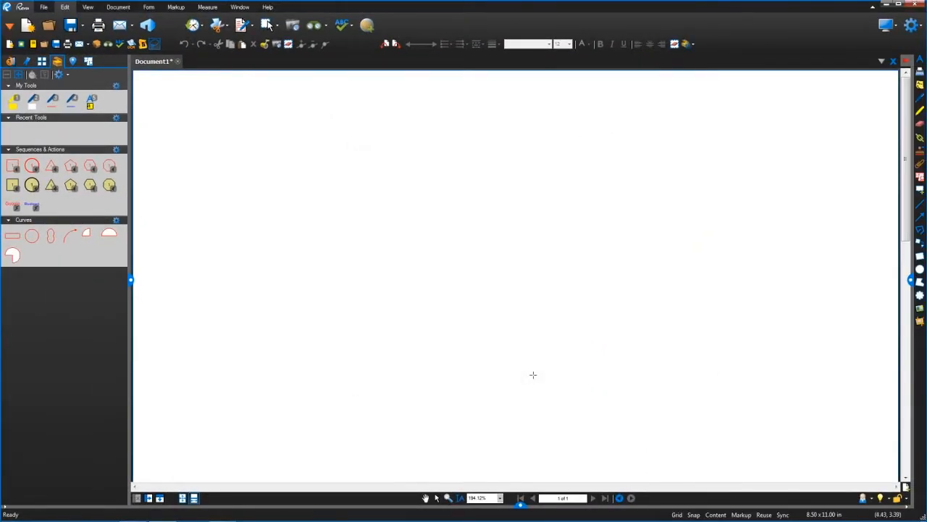
{"action": "left_click", "coordinate": [687, 44]}
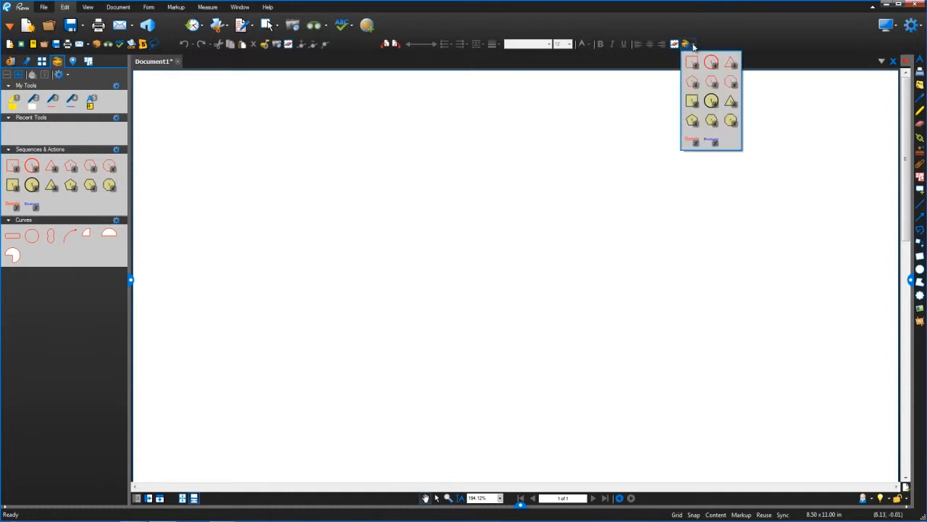
- Place three filled yellow circle sequence markups across the page using the Sequences & Actions tool set
{"action": "left_click", "coordinate": [711, 101]}
{"action": "left_click", "coordinate": [455, 140]}
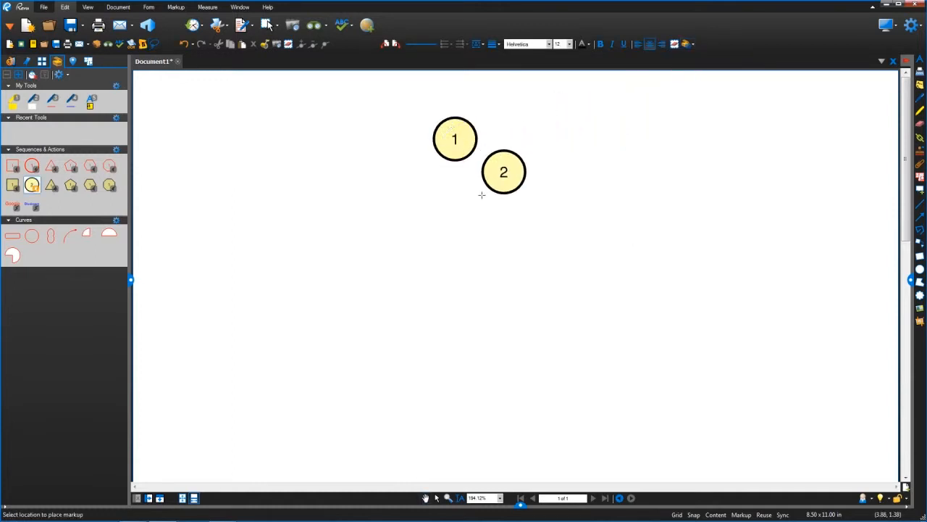
{"action": "left_click", "coordinate": [505, 174]}
{"action": "left_click", "coordinate": [543, 204]}
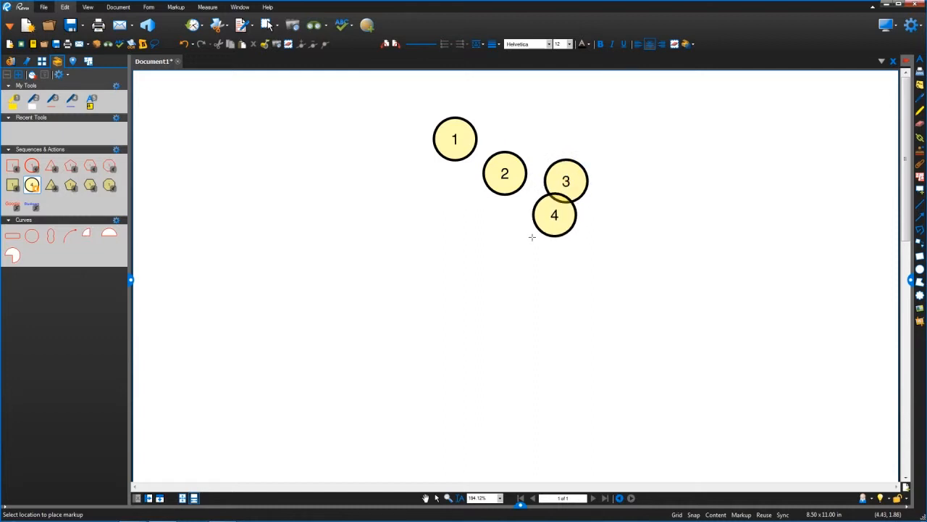
{"action": "key", "text": "Escape"}
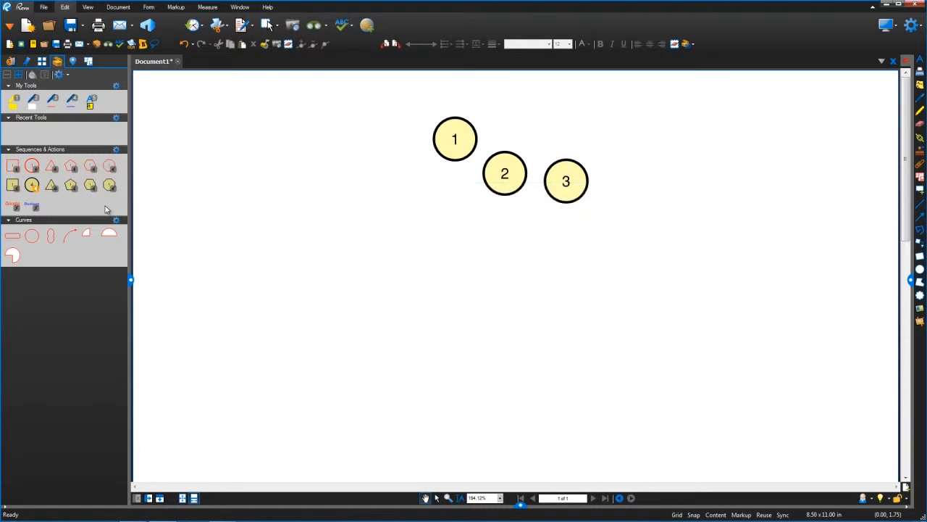
- Show the Shapes and Symbols tool sets in the Tool Chest and expand both
{"action": "left_click", "coordinate": [67, 73]}
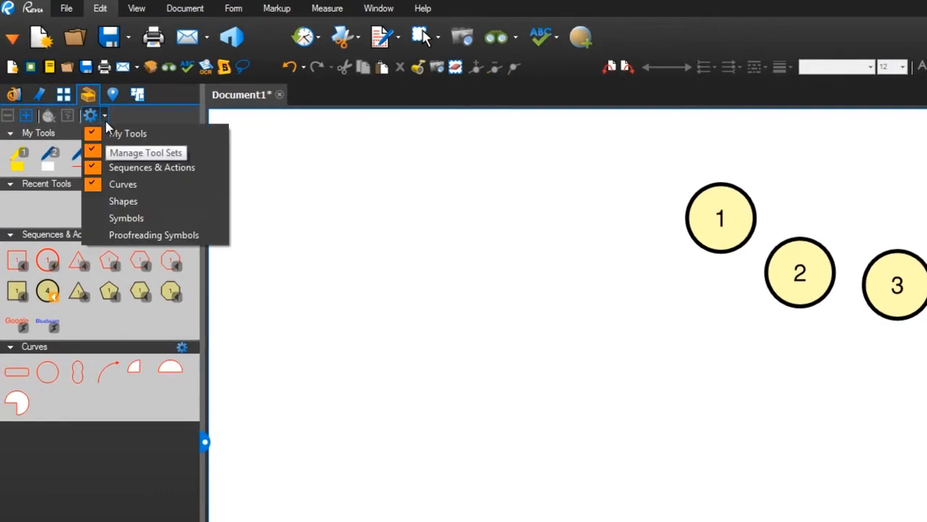
{"action": "left_click", "coordinate": [149, 202]}
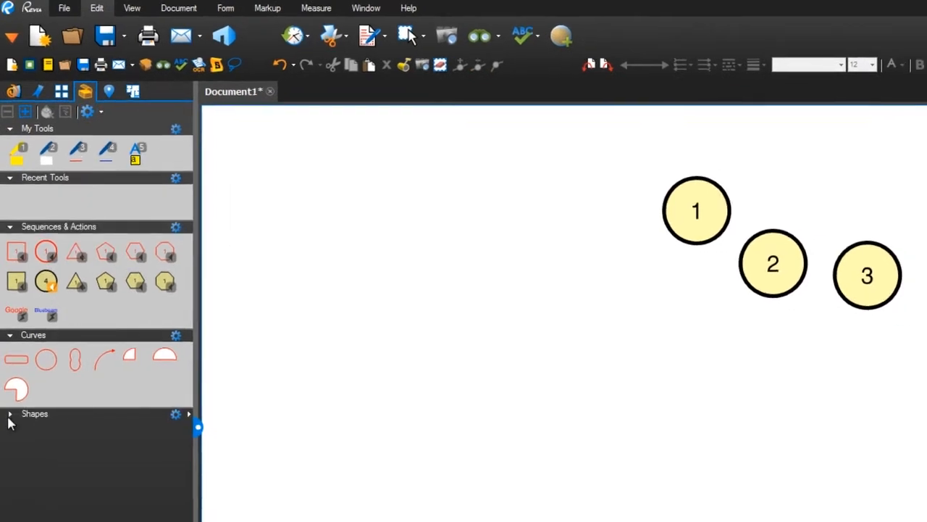
{"action": "left_click", "coordinate": [9, 416]}
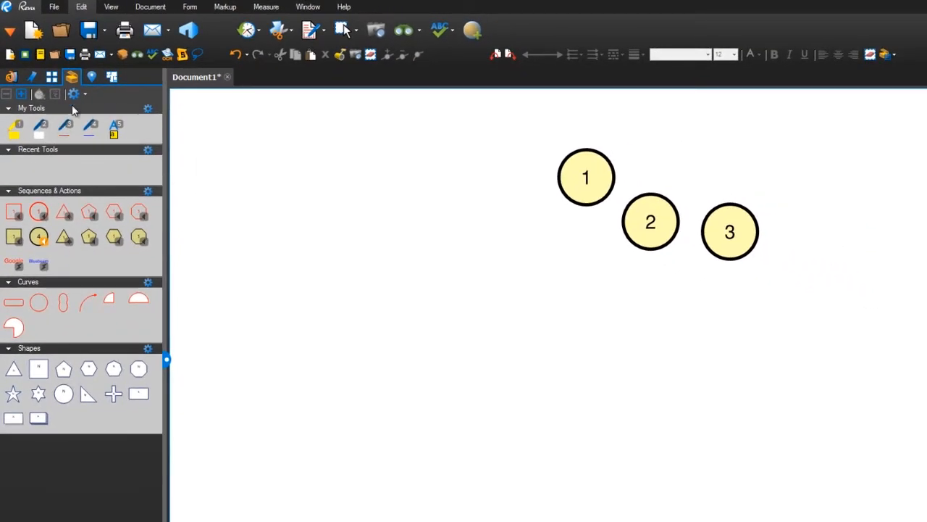
{"action": "left_click", "coordinate": [100, 113]}
{"action": "left_click", "coordinate": [103, 177]}
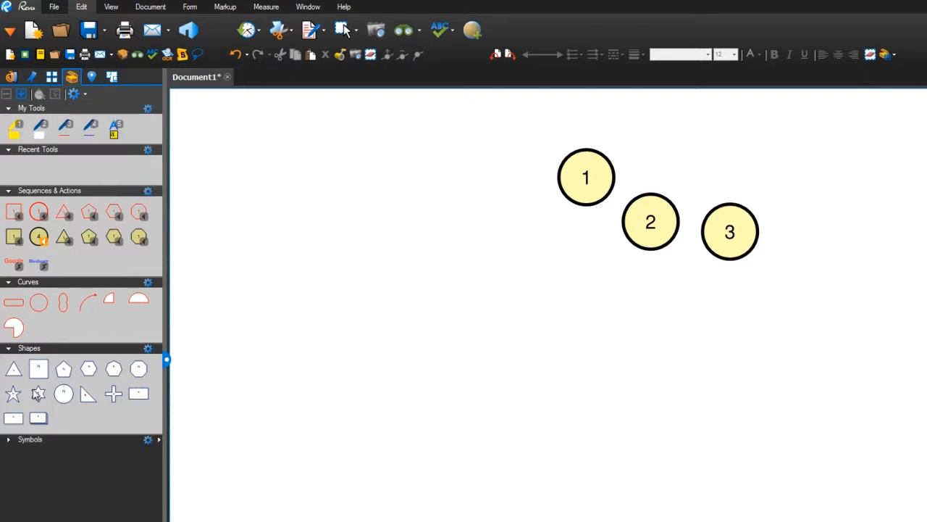
{"action": "left_click", "coordinate": [10, 439]}
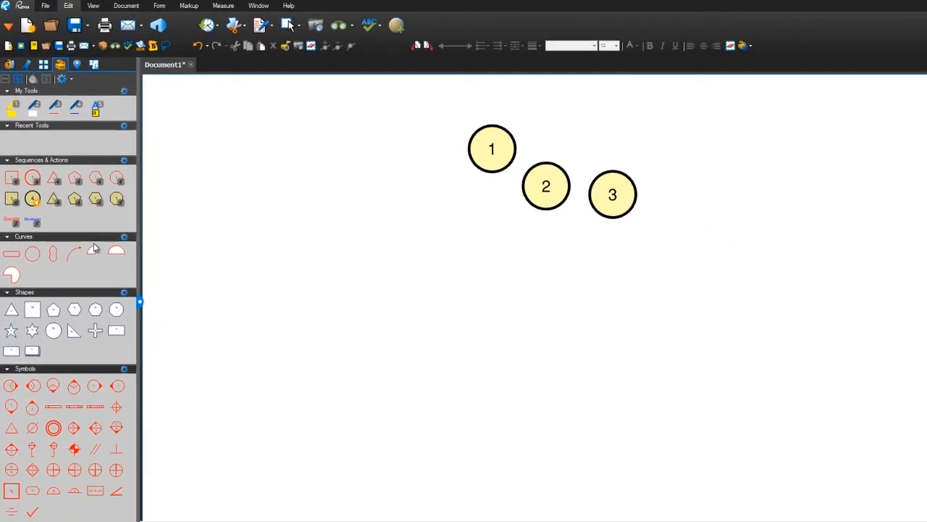
- Look at the tool set management options for importing a tool set file and adding a new tool set, without applying either
{"action": "left_click", "coordinate": [63, 80]}
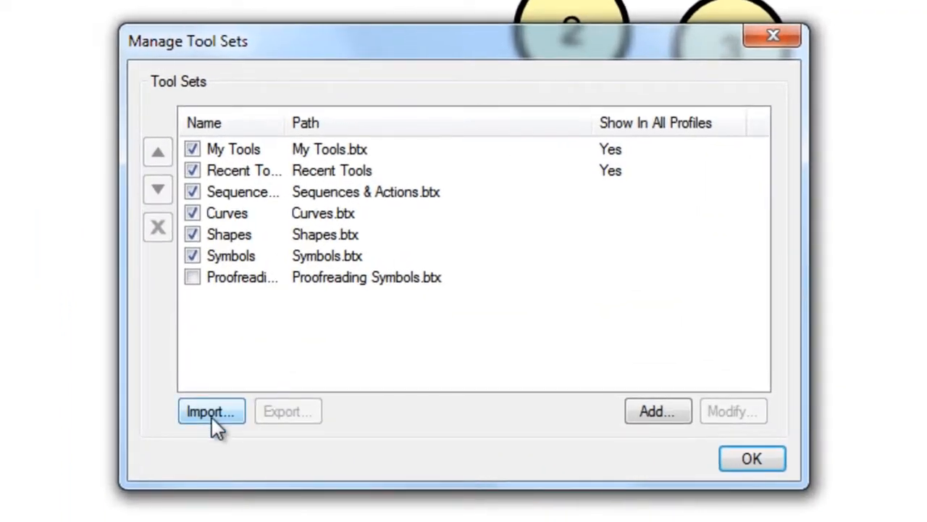
{"action": "left_click", "coordinate": [212, 417]}
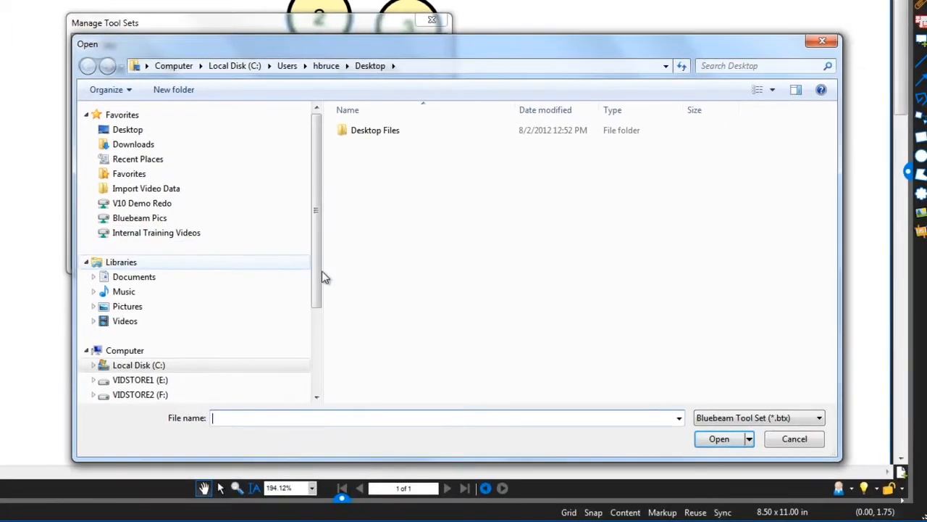
{"action": "left_click", "coordinate": [779, 443]}
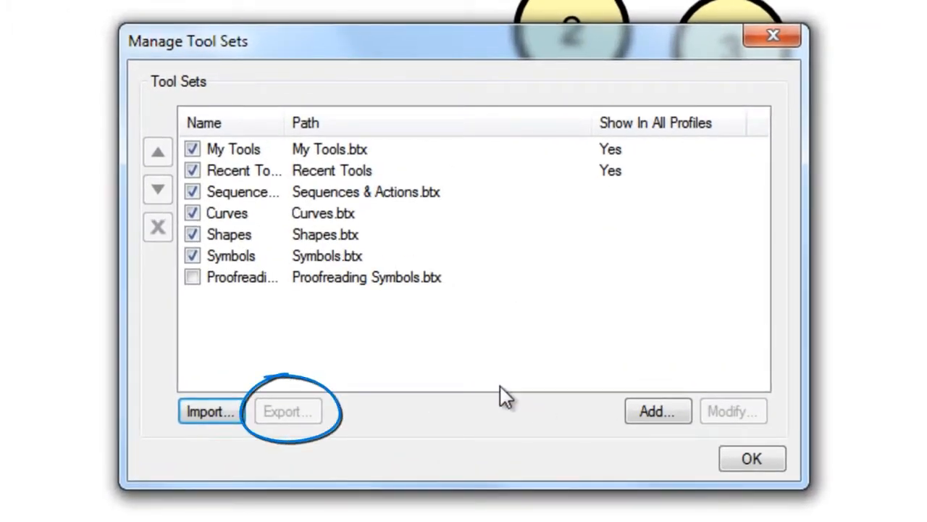
{"action": "left_click", "coordinate": [646, 417]}
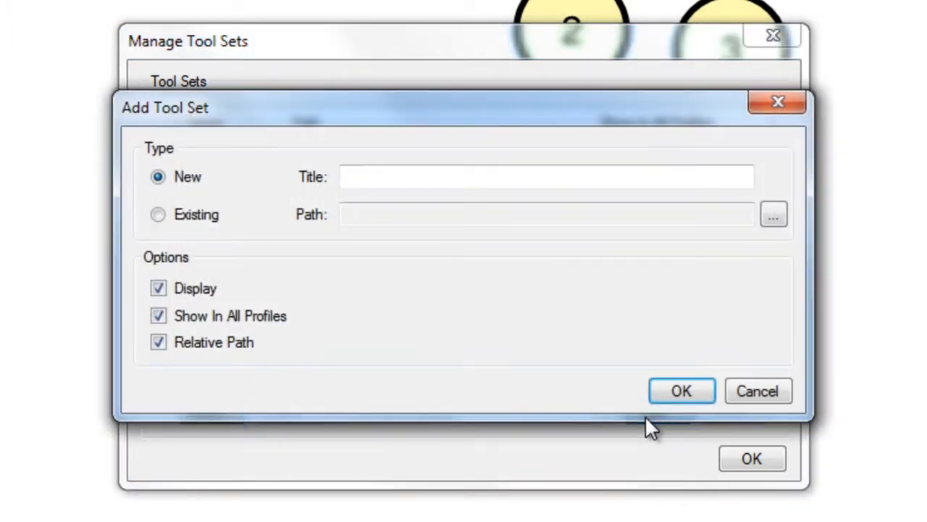
{"action": "left_click", "coordinate": [760, 394]}
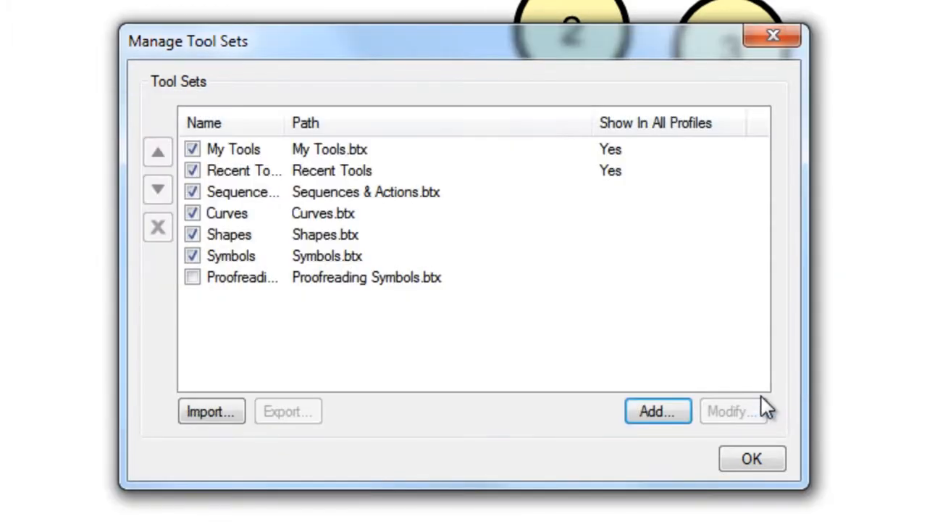
- Examine the title, icon, path and tool settings of the Symbols tool set
{"action": "left_click", "coordinate": [357, 256]}
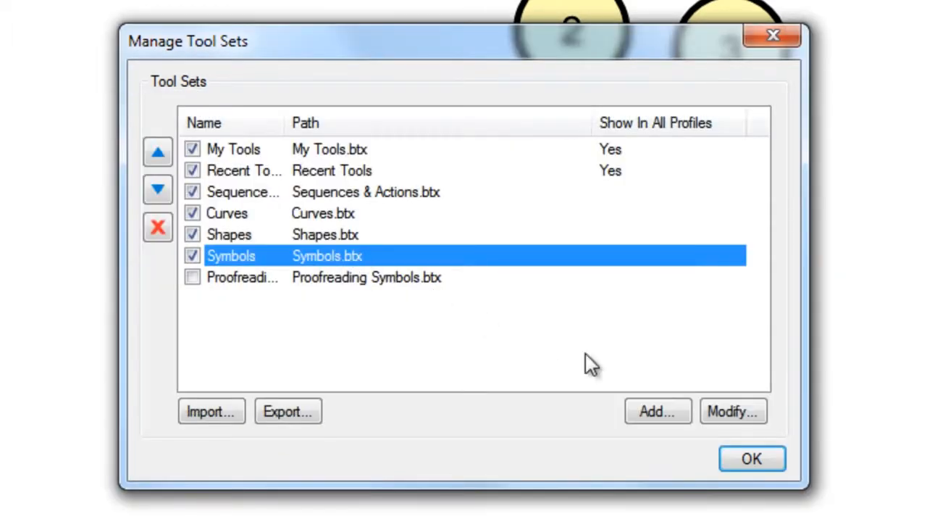
{"action": "left_click", "coordinate": [726, 418]}
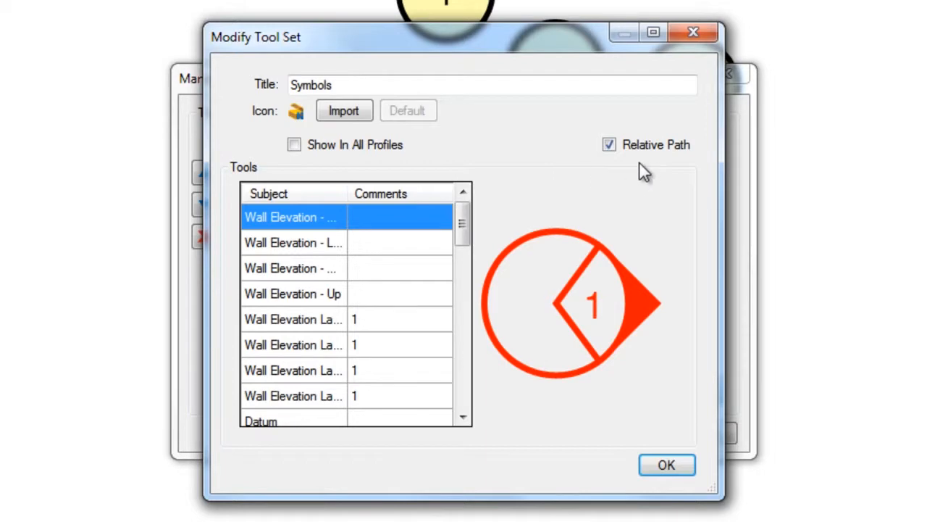
{"action": "left_click", "coordinate": [666, 464]}
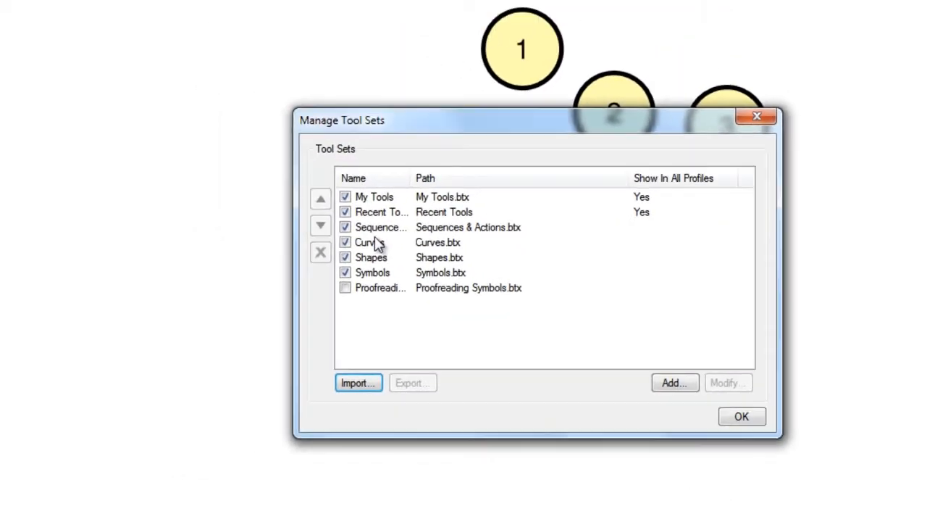
- Move the Curves tool set above Sequences & Actions and remove the Proofreading Symbols tool set from the list
{"action": "left_click", "coordinate": [377, 244]}
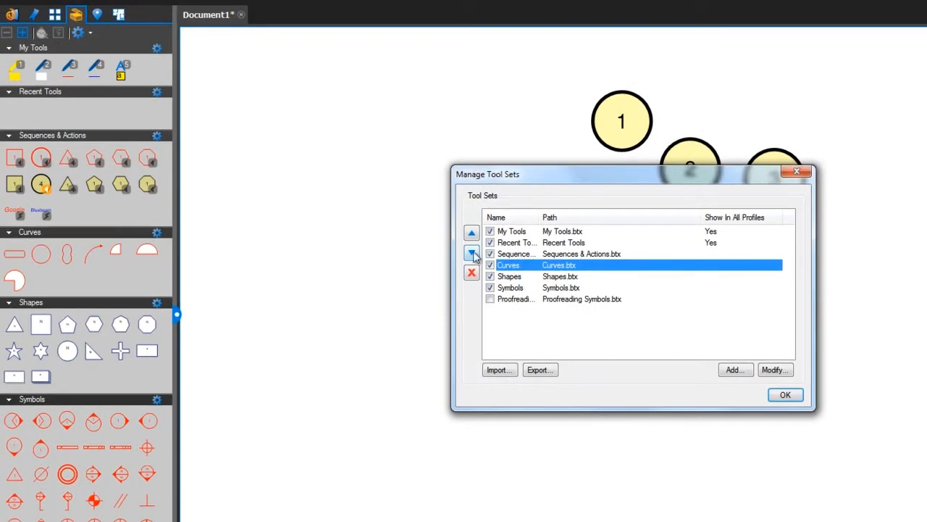
{"action": "left_click", "coordinate": [320, 199]}
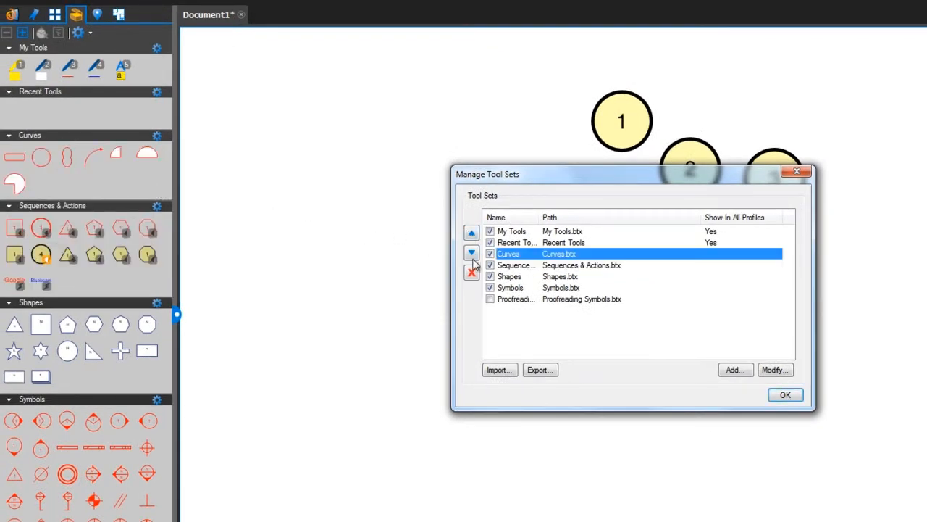
{"action": "left_click", "coordinate": [504, 300]}
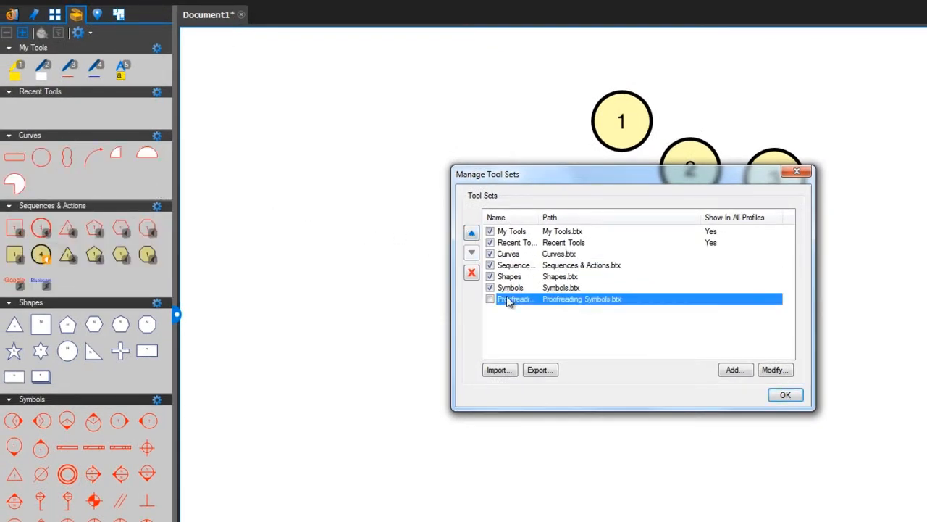
{"action": "left_click", "coordinate": [472, 273]}
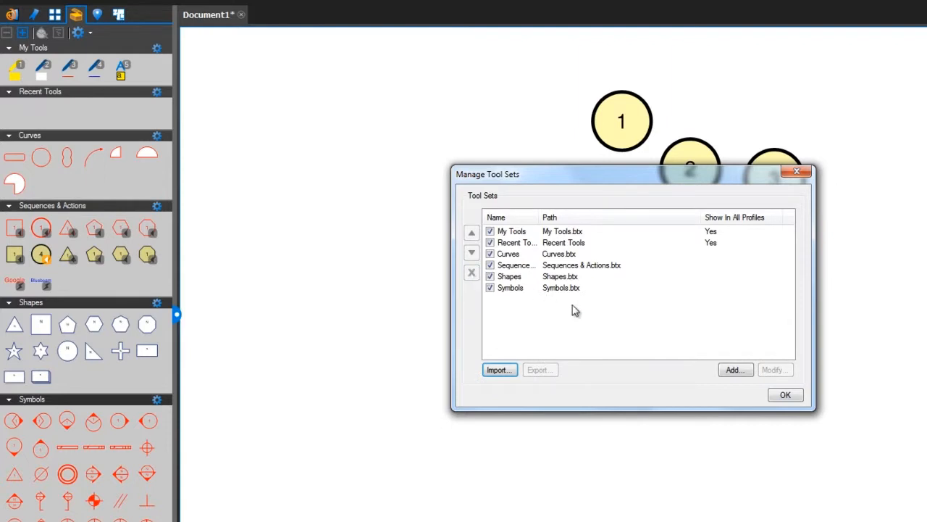
{"action": "left_click", "coordinate": [780, 394]}
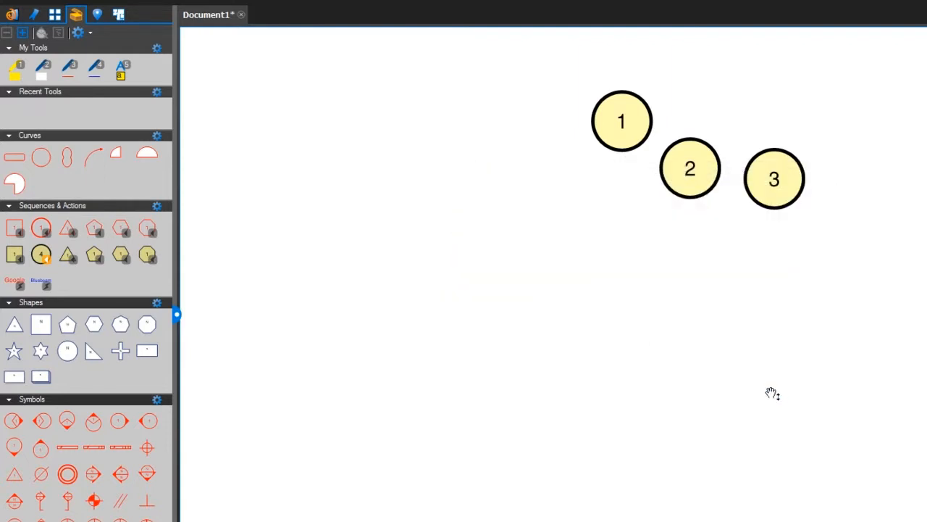
- Switch the Curves tool set to Detail view and hide it from the Tool Chest
{"action": "left_click", "coordinate": [155, 137]}
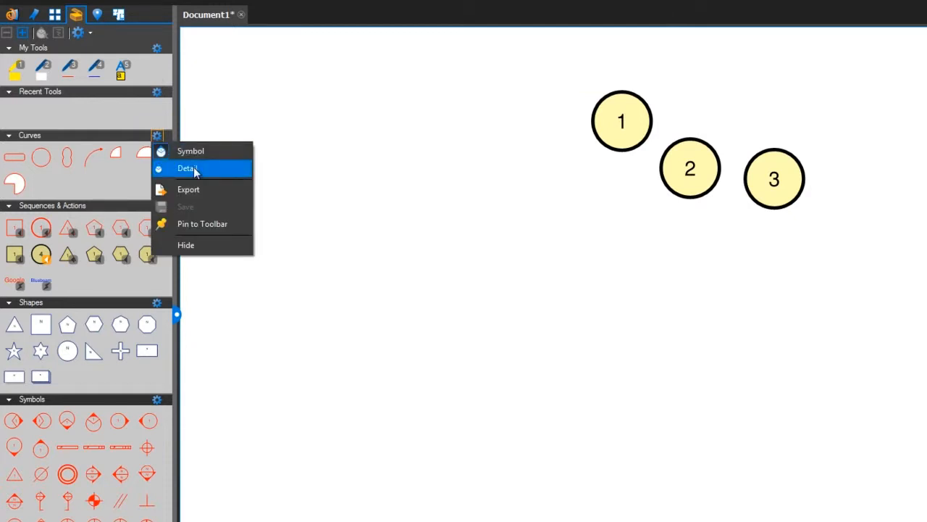
{"action": "left_click", "coordinate": [190, 169]}
{"action": "left_click", "coordinate": [144, 137]}
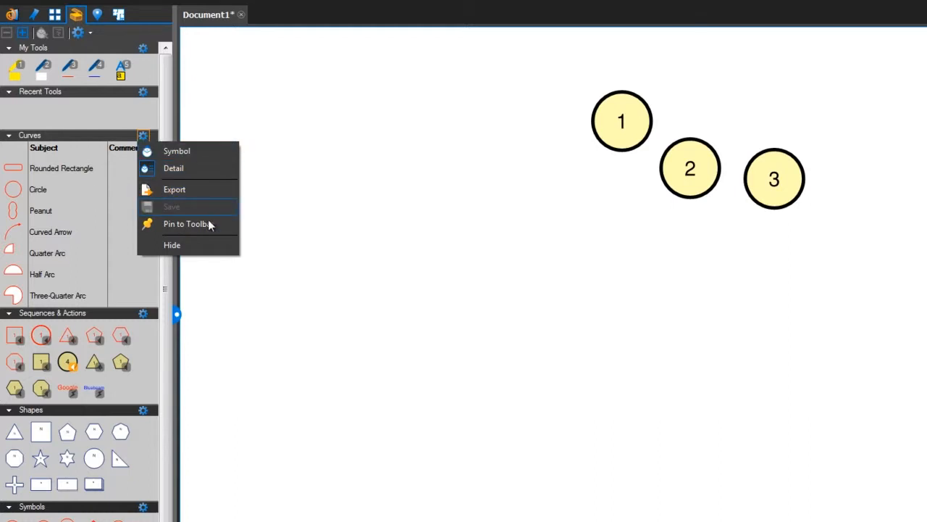
{"action": "left_click", "coordinate": [210, 253]}
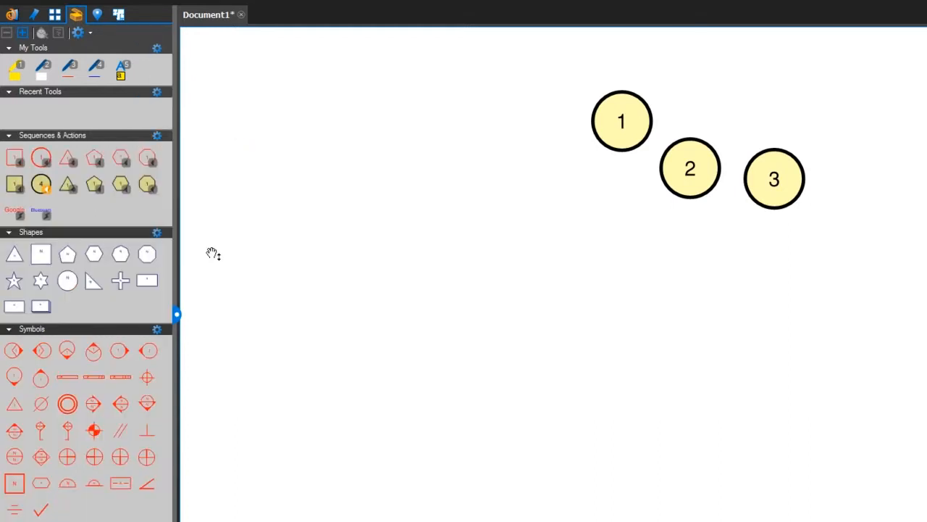
- Collapse the Sequences & Actions, Shapes and Symbols tool sets
{"action": "left_click", "coordinate": [9, 136]}
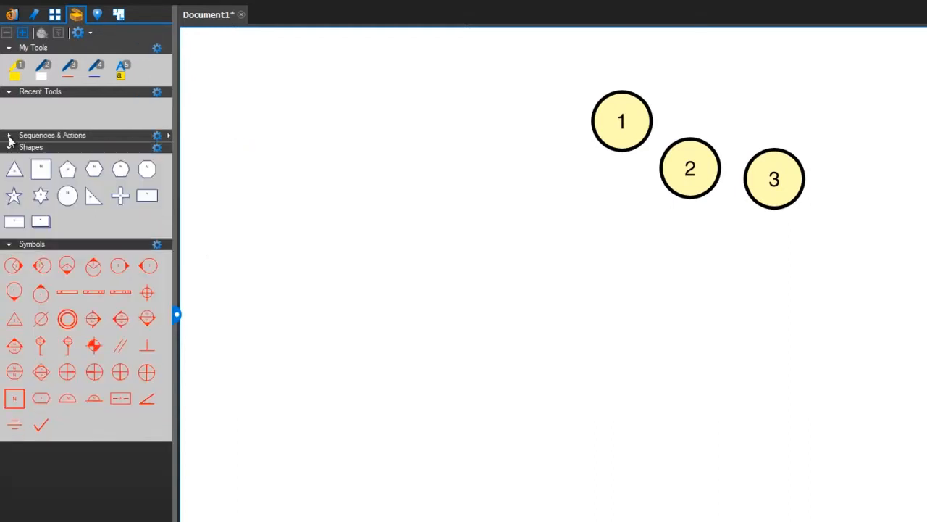
{"action": "left_click", "coordinate": [9, 148]}
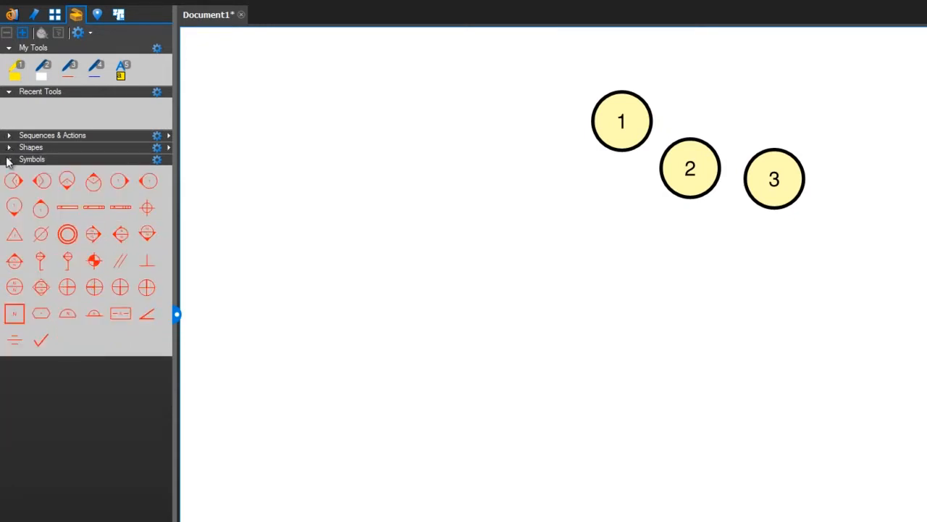
{"action": "left_click", "coordinate": [8, 160]}
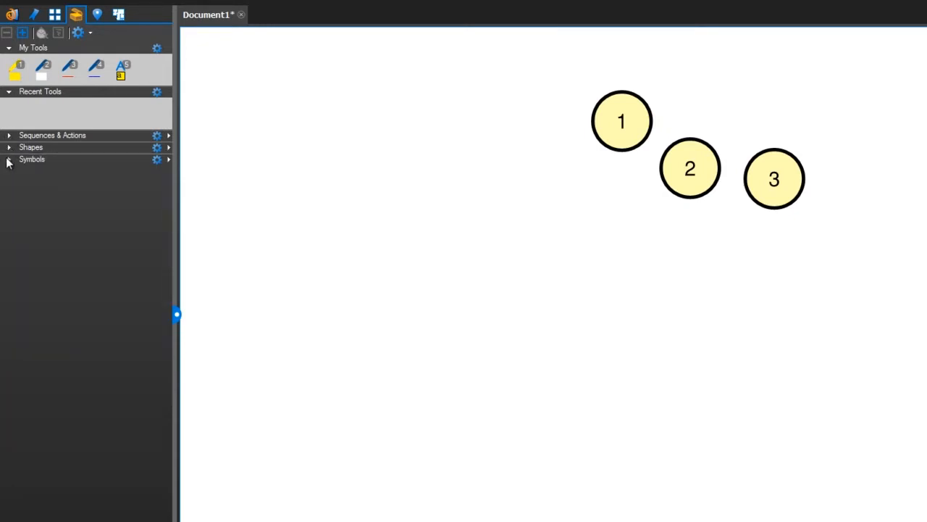
- Increase the Tool Chest icon size by two increments and reduce it by the same amount
{"action": "left_click", "coordinate": [22, 33]}
{"action": "left_click", "coordinate": [22, 34]}
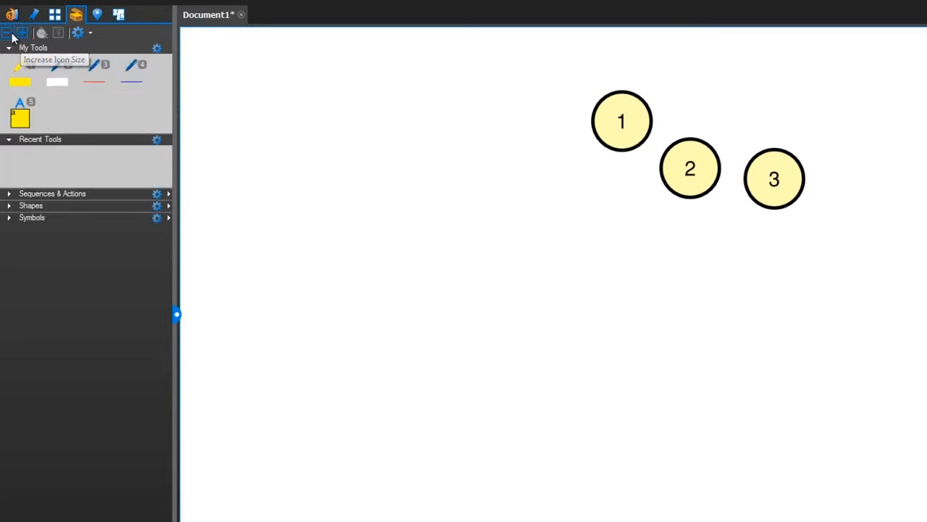
{"action": "left_click", "coordinate": [8, 32]}
{"action": "left_click", "coordinate": [7, 32]}
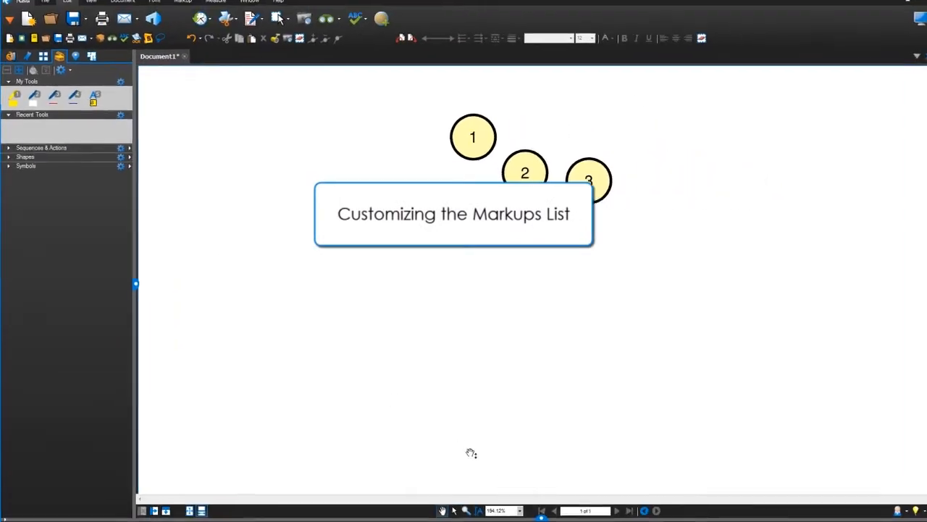
- Display the Markups list, collapse the Tool Chest panel, and enlarge the list's height
{"action": "left_click", "coordinate": [522, 505]}
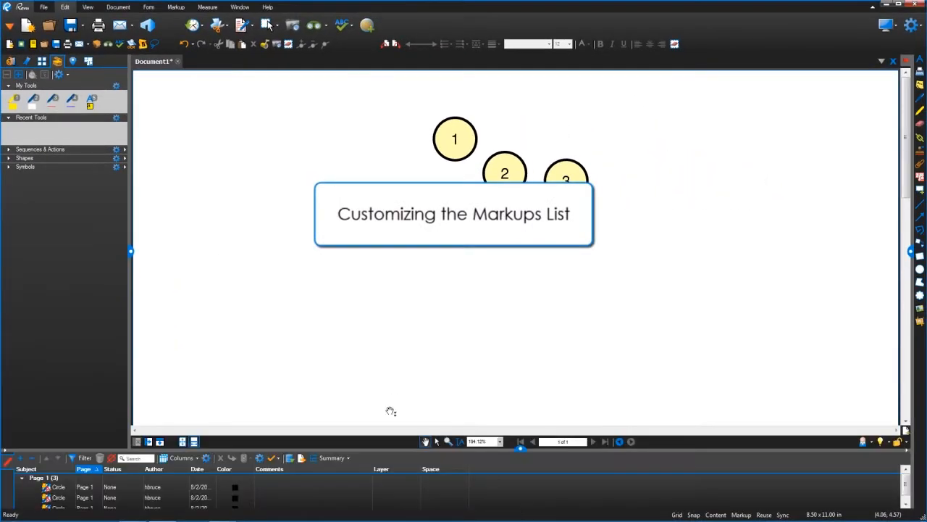
{"action": "left_click", "coordinate": [130, 253]}
{"action": "left_click_drag", "start_coordinate": [478, 449], "coordinate": [472, 329]}
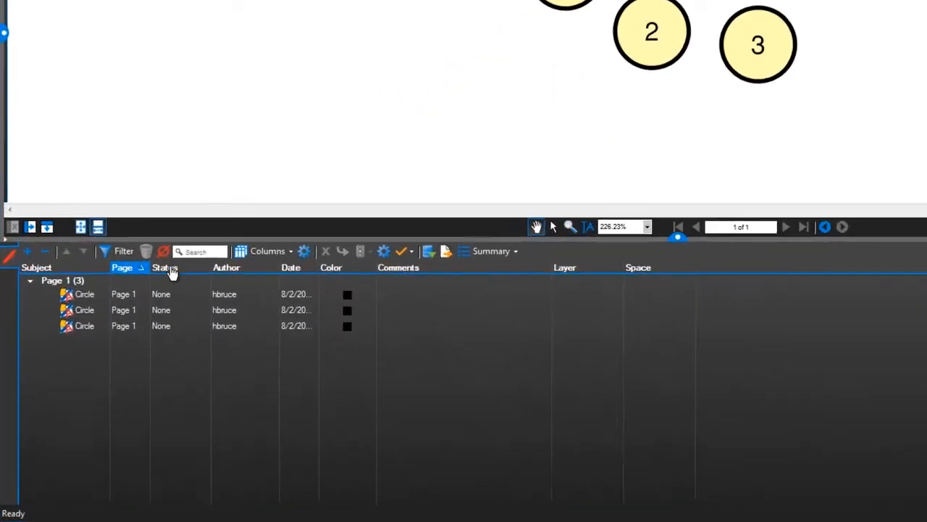
- Show the Creation Date column in the Markups list and widen the Status and Date columns
{"action": "left_click_drag", "start_coordinate": [255, 245], "coordinate": [274, 246]}
{"action": "left_click", "coordinate": [318, 225]}
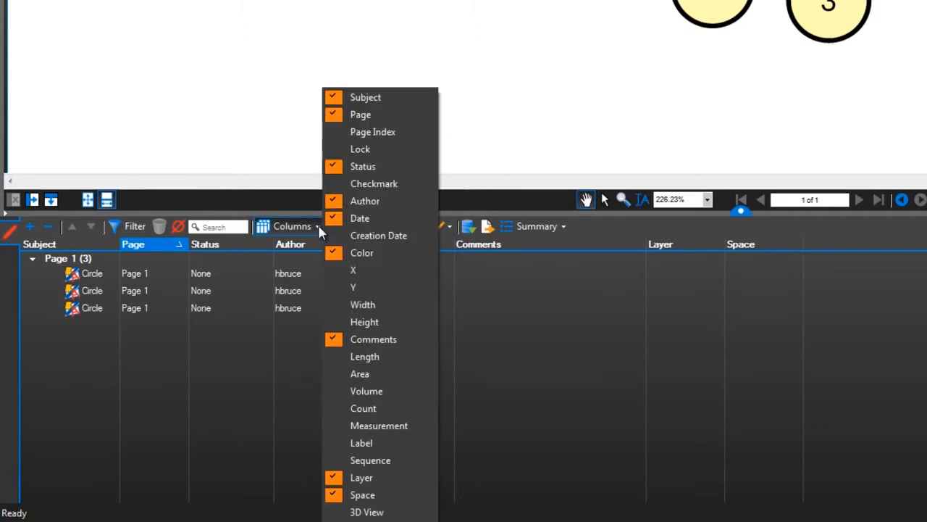
{"action": "left_click", "coordinate": [365, 235]}
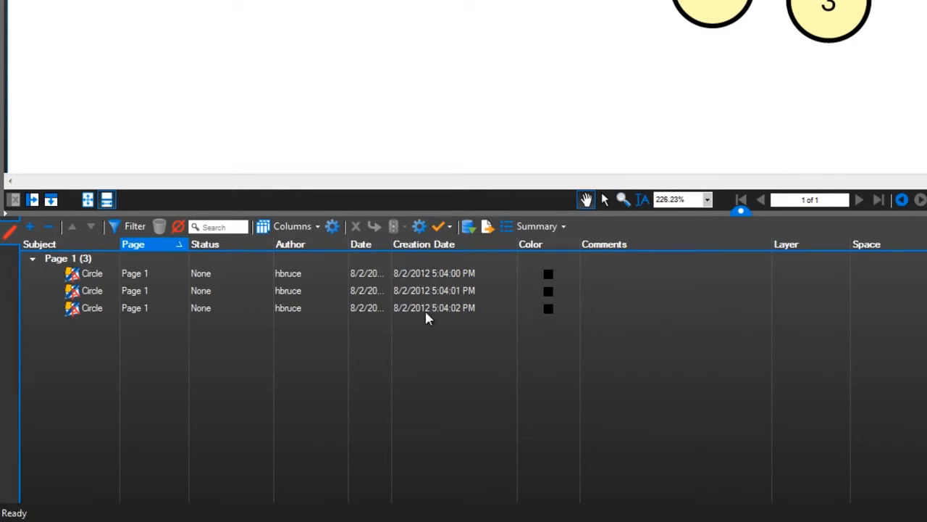
{"action": "left_click_drag", "start_coordinate": [392, 244], "coordinate": [442, 240]}
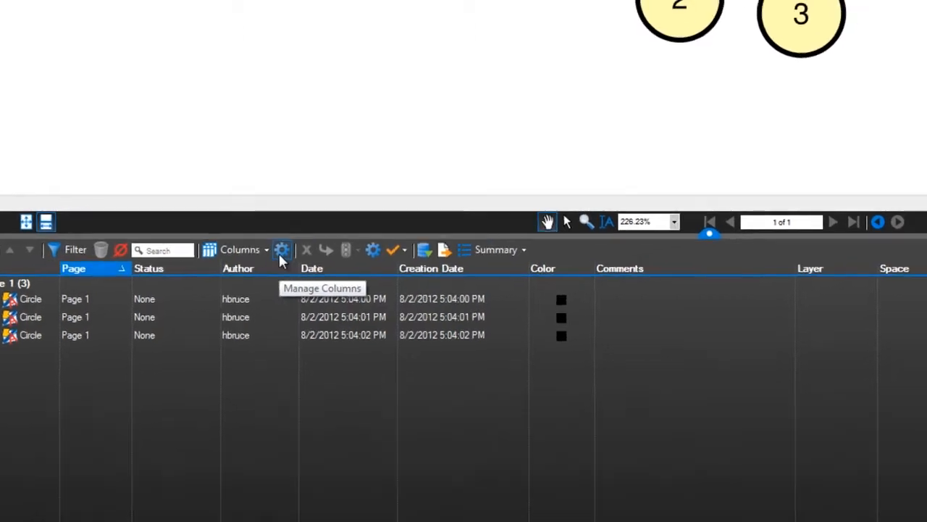
- Show the Checkmark column of the Markups list, hide Creation Date, and move Author up two places in the display order
{"action": "left_click", "coordinate": [282, 250]}
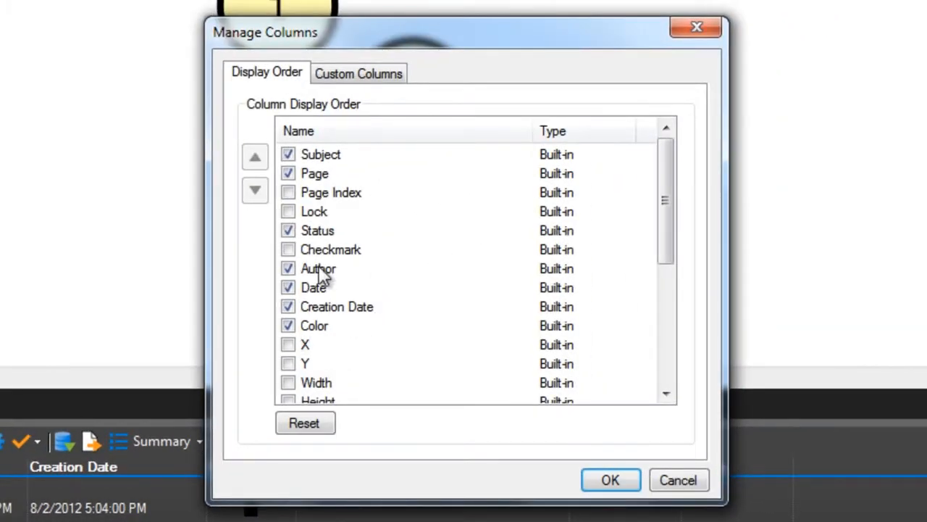
{"action": "left_click", "coordinate": [288, 249]}
{"action": "left_click", "coordinate": [289, 307]}
{"action": "left_click", "coordinate": [321, 270]}
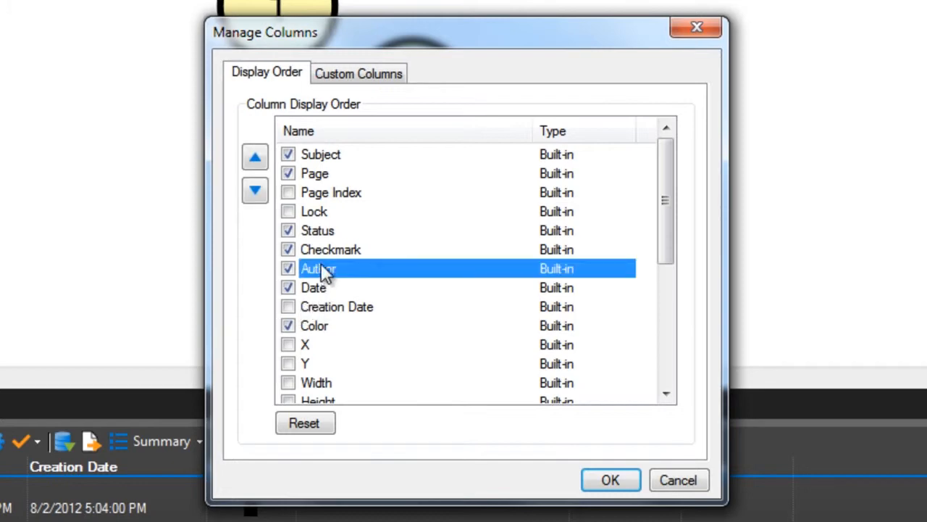
{"action": "left_click", "coordinate": [257, 160]}
{"action": "left_click", "coordinate": [257, 160]}
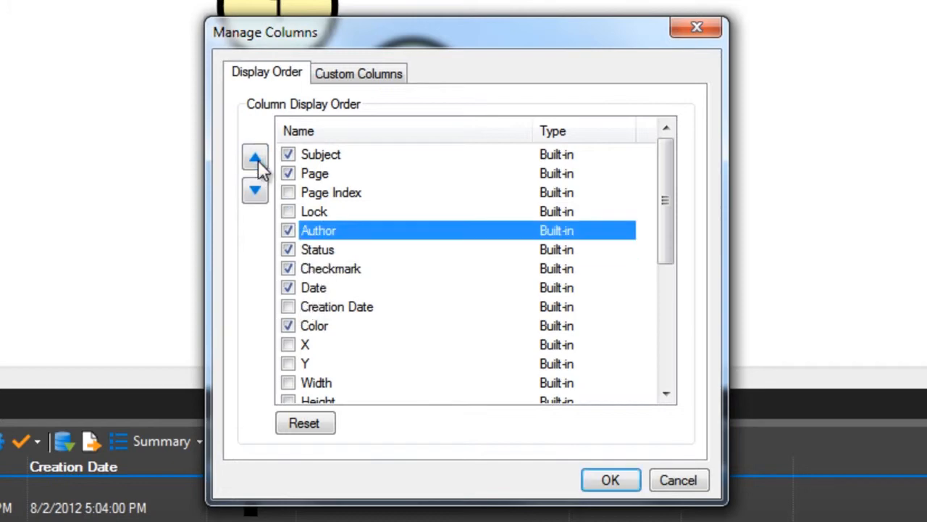
- Request a reset of the column display order but decline it, and view the custom column settings
{"action": "left_click", "coordinate": [316, 431]}
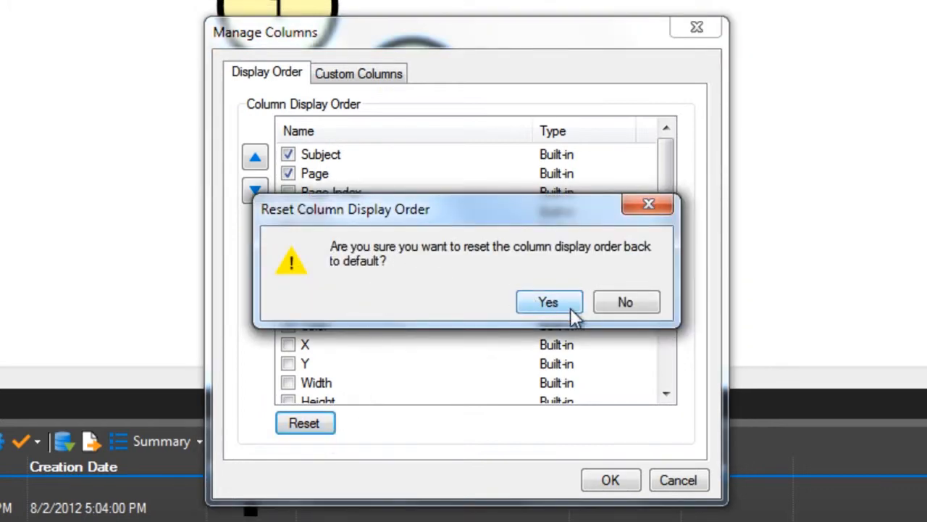
{"action": "left_click", "coordinate": [617, 310]}
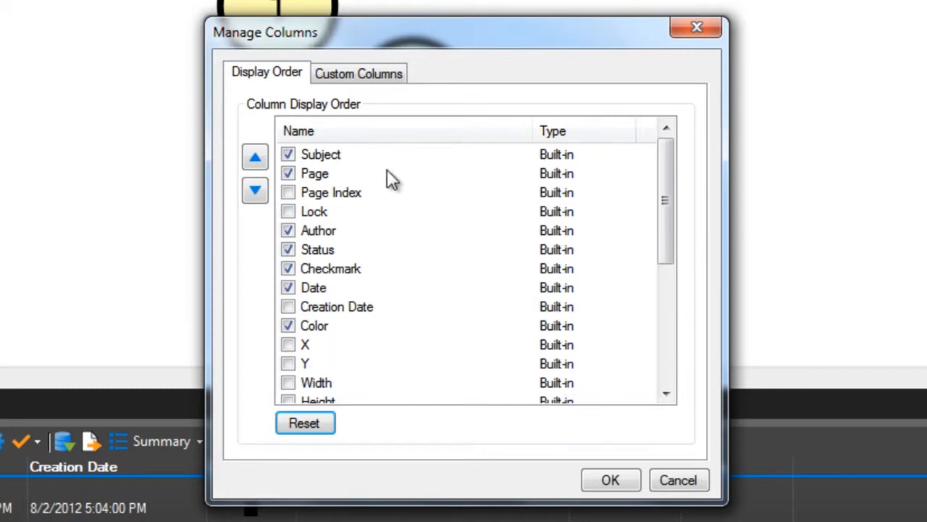
{"action": "left_click", "coordinate": [349, 80]}
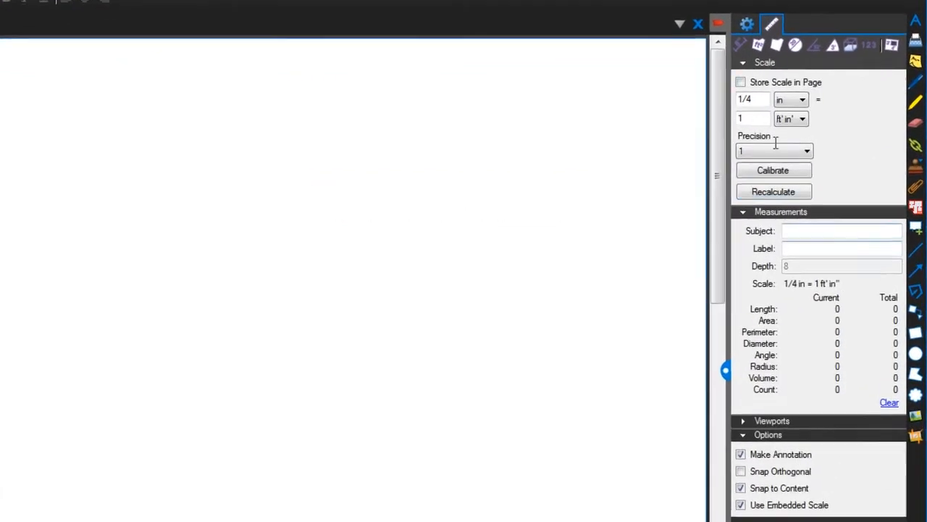
- Activate the Line tool with its properties shown, and open the management of line style sets from its styles
{"action": "left_click", "coordinate": [740, 24]}
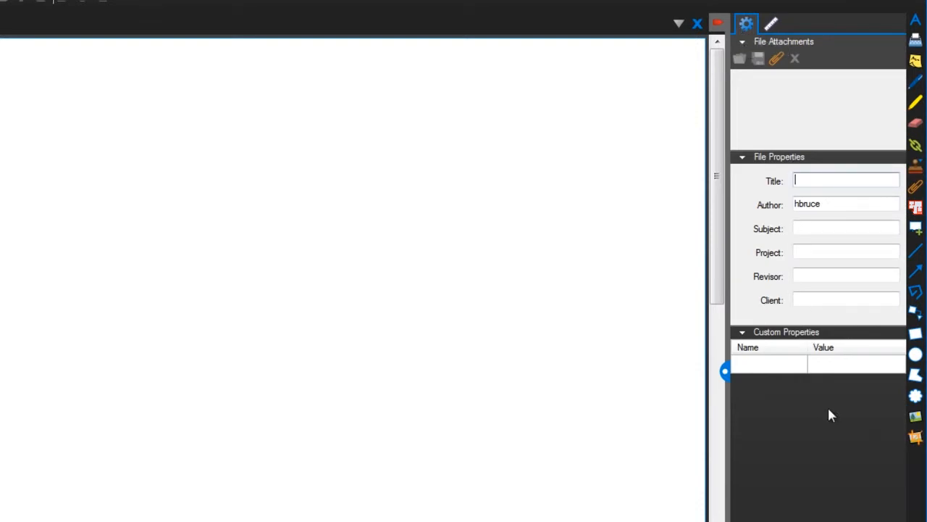
{"action": "left_click", "coordinate": [913, 254]}
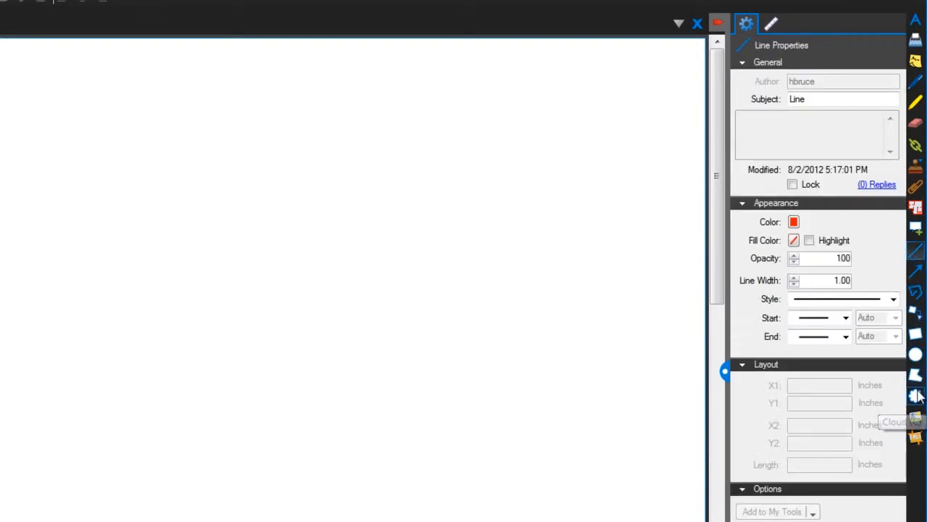
{"action": "left_click", "coordinate": [894, 300]}
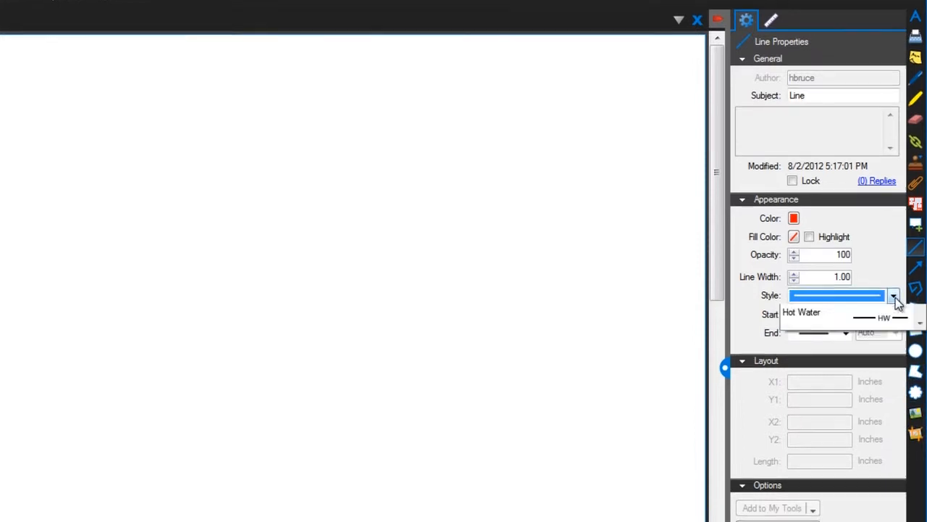
{"action": "left_click_drag", "start_coordinate": [918, 336], "coordinate": [918, 378]}
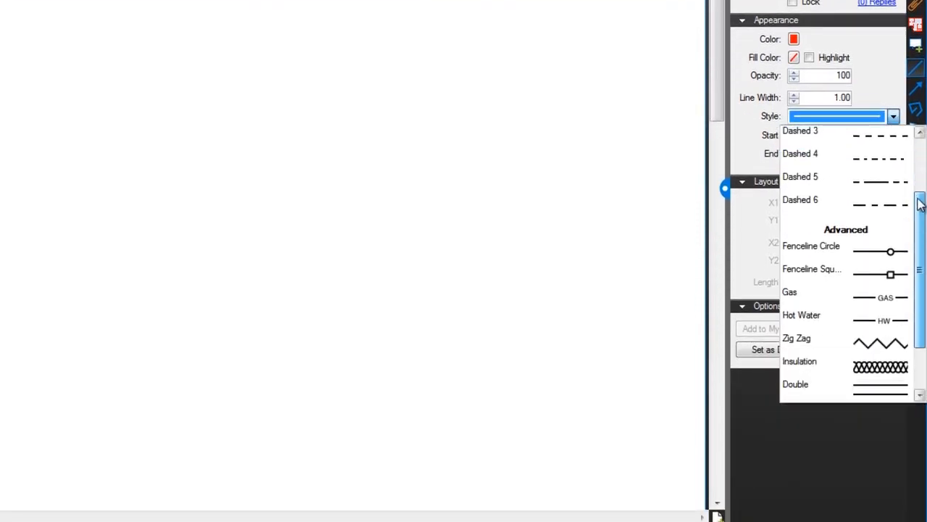
{"action": "left_click_drag", "start_coordinate": [920, 205], "coordinate": [920, 246]}
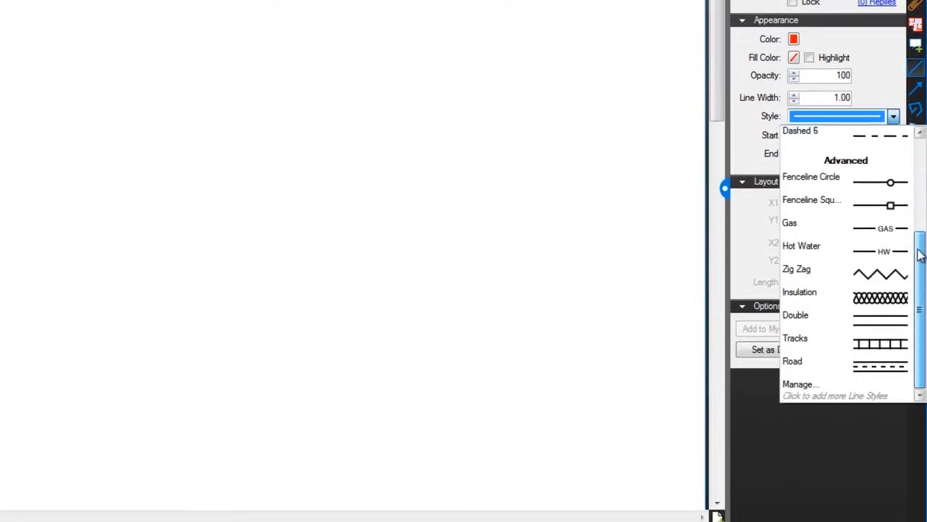
{"action": "left_click", "coordinate": [856, 388]}
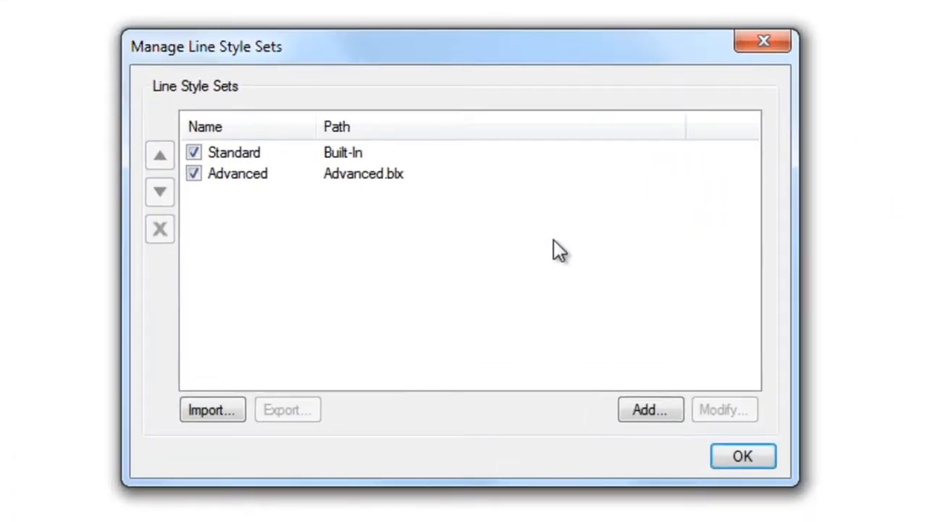
- Open the Advanced line style set for modification and preview its Fenceline Circle and Fenceline Square styles
{"action": "left_click", "coordinate": [353, 158]}
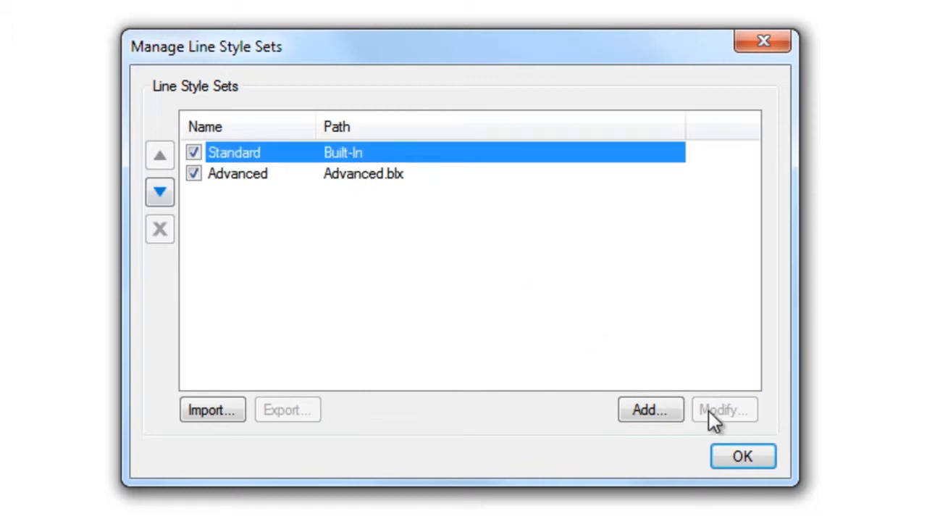
{"action": "left_click", "coordinate": [247, 179]}
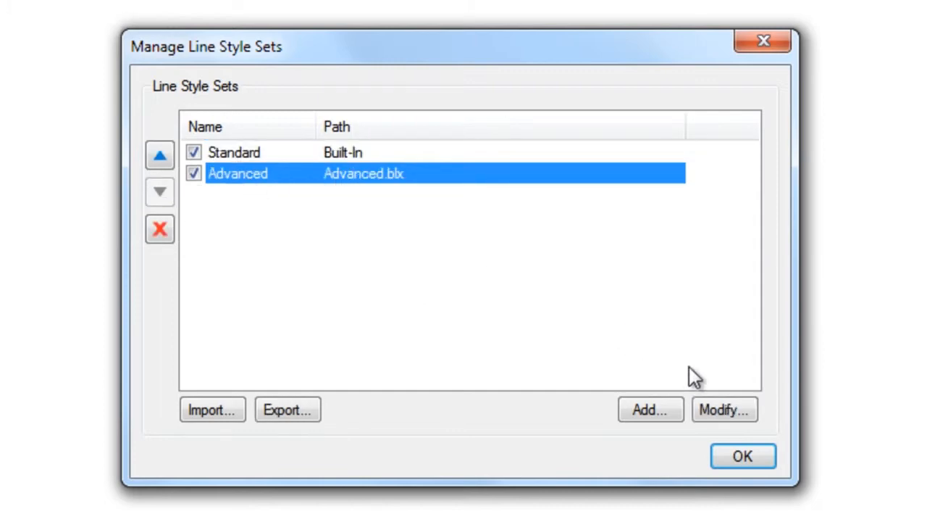
{"action": "left_click", "coordinate": [732, 408]}
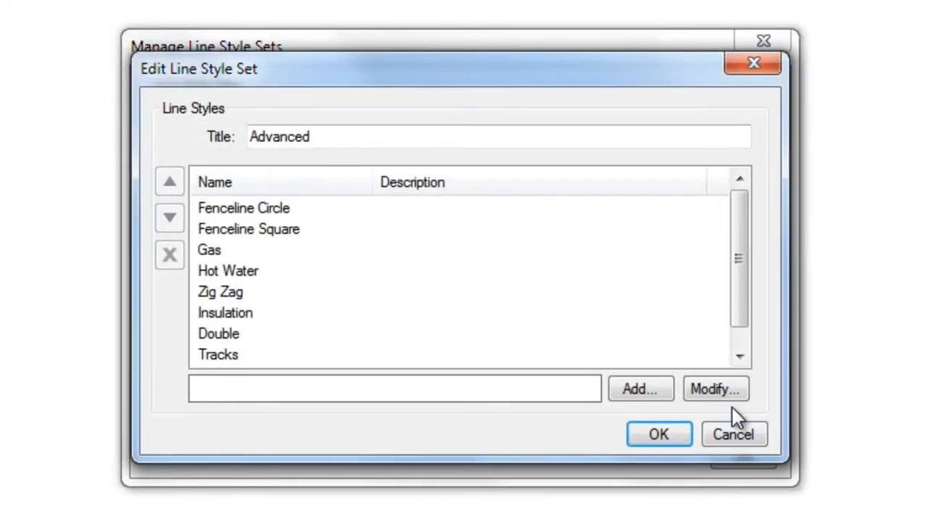
{"action": "left_click", "coordinate": [292, 206]}
{"action": "left_click", "coordinate": [294, 233]}
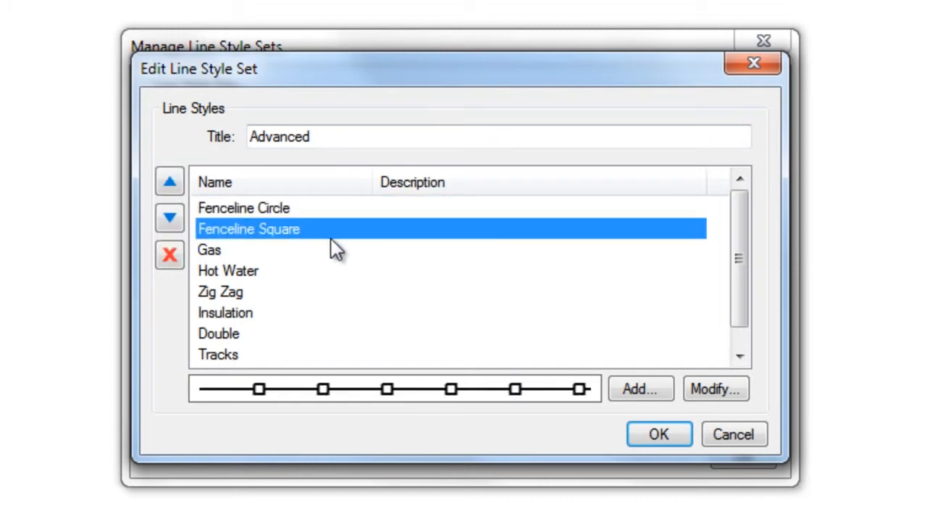
{"action": "left_click_drag", "start_coordinate": [742, 248], "coordinate": [740, 286]}
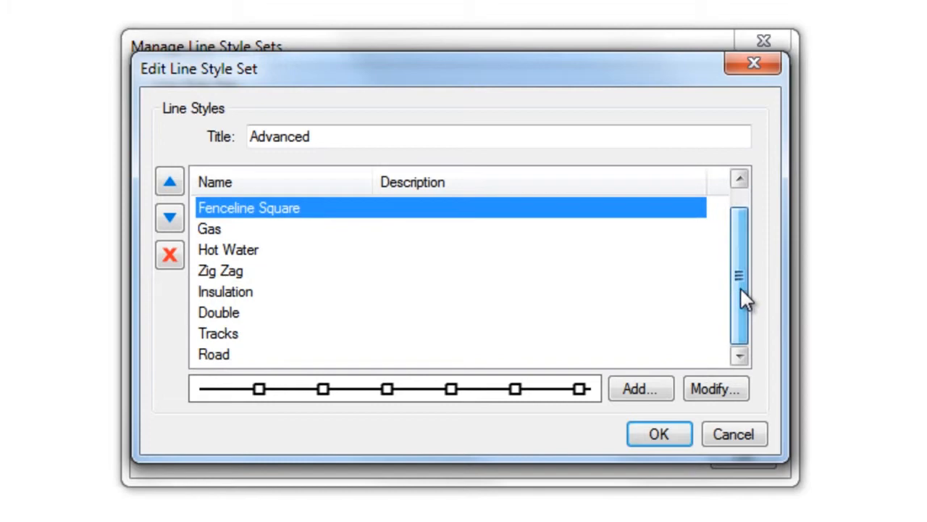
- Open the Road line style for modification and add a Vector component to its third line
{"action": "left_click", "coordinate": [210, 354]}
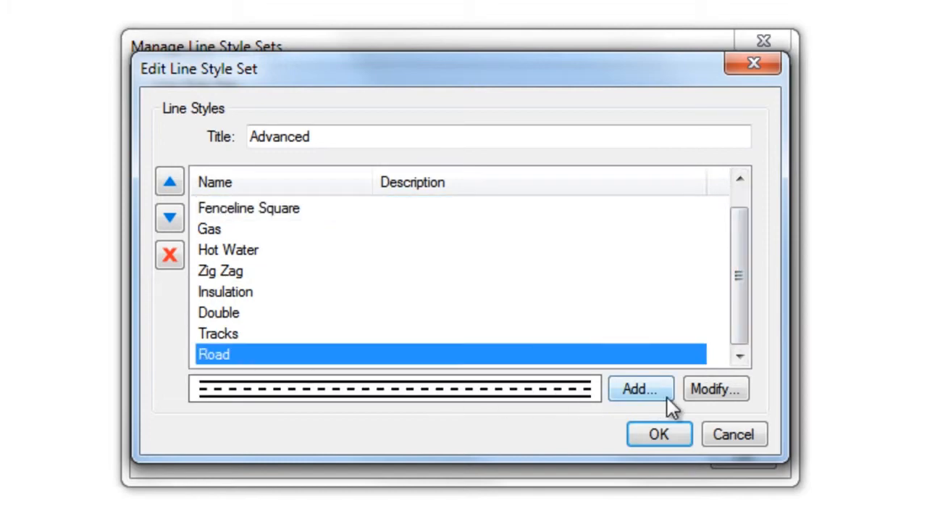
{"action": "left_click", "coordinate": [712, 389]}
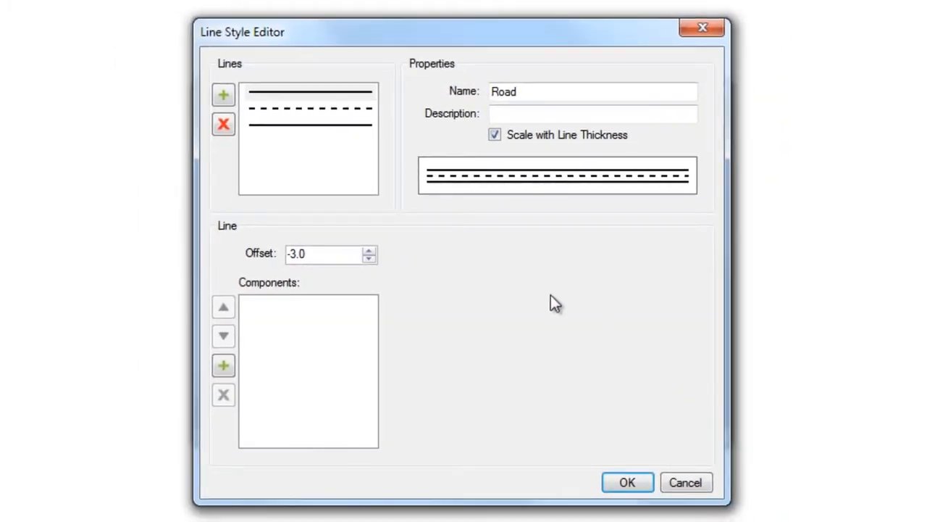
{"action": "left_click", "coordinate": [329, 98]}
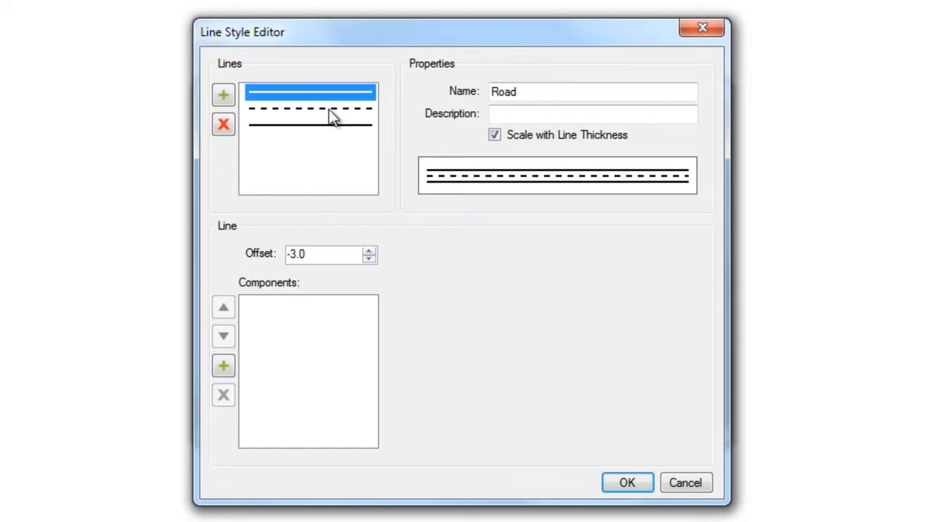
{"action": "left_click", "coordinate": [329, 110]}
{"action": "left_click", "coordinate": [331, 126]}
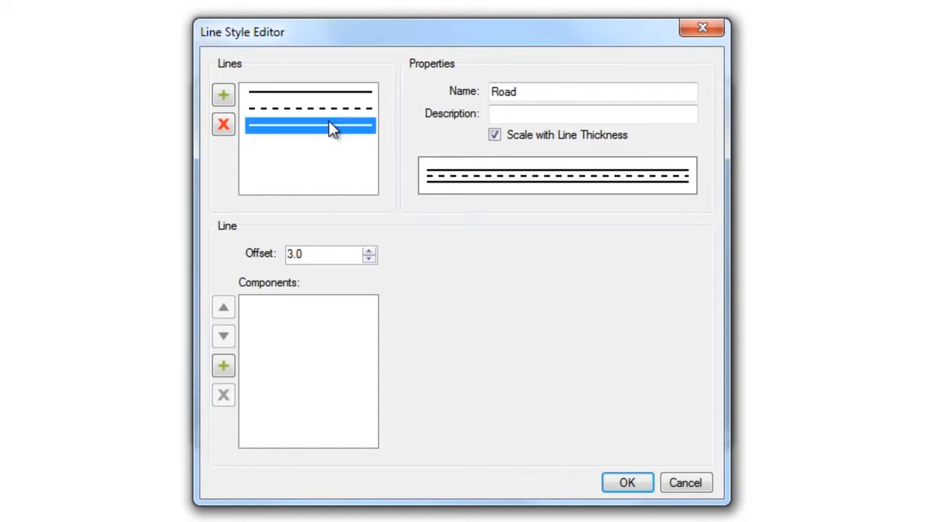
{"action": "left_click", "coordinate": [224, 368]}
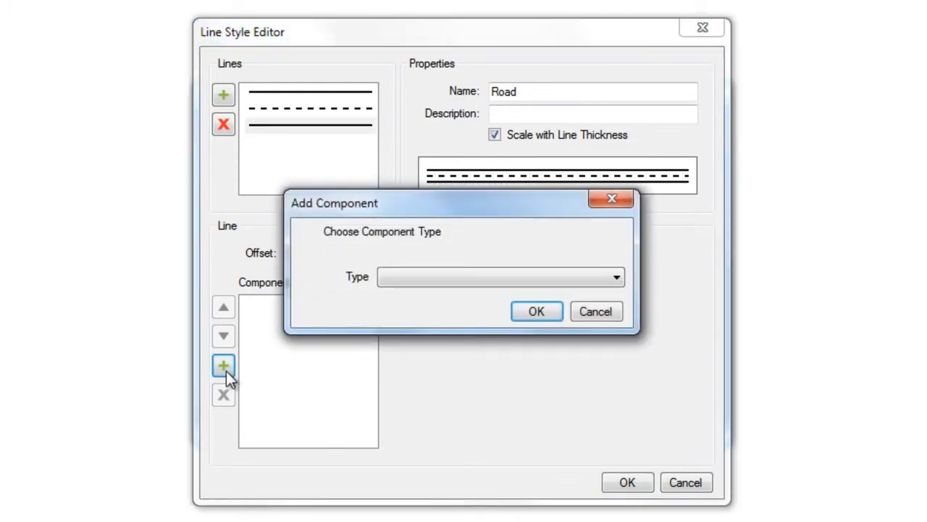
{"action": "left_click", "coordinate": [620, 279]}
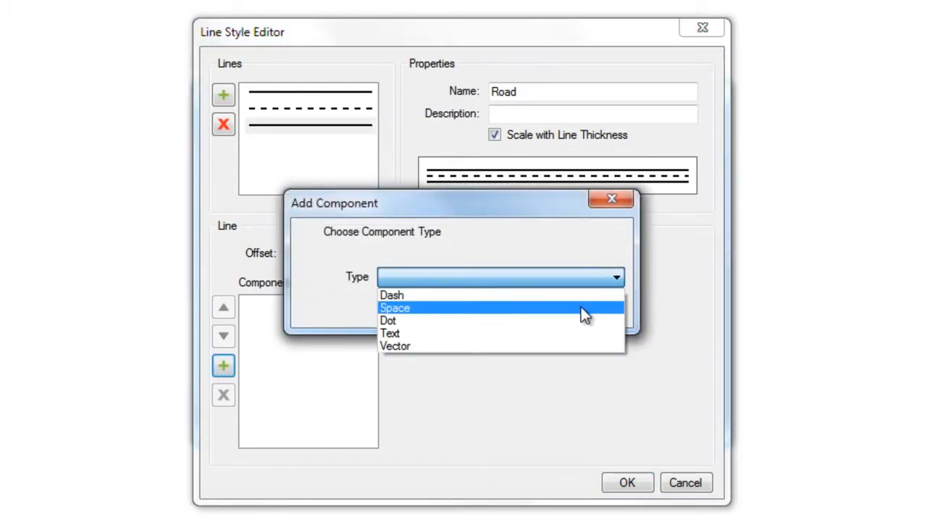
{"action": "left_click", "coordinate": [580, 344]}
{"action": "left_click", "coordinate": [543, 316]}
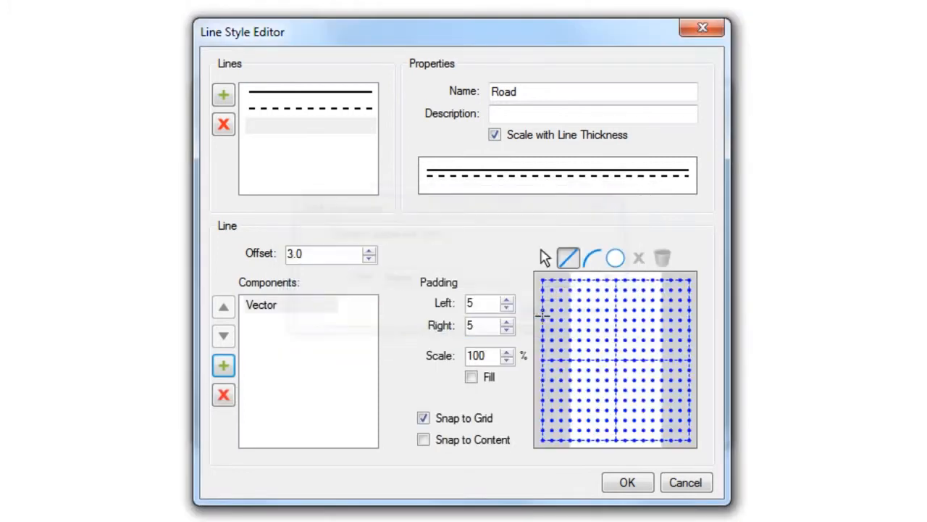
- Draw a circle centred on the vector component's grid, scale the component to 20%, and accept the Road style
{"action": "left_click", "coordinate": [616, 258]}
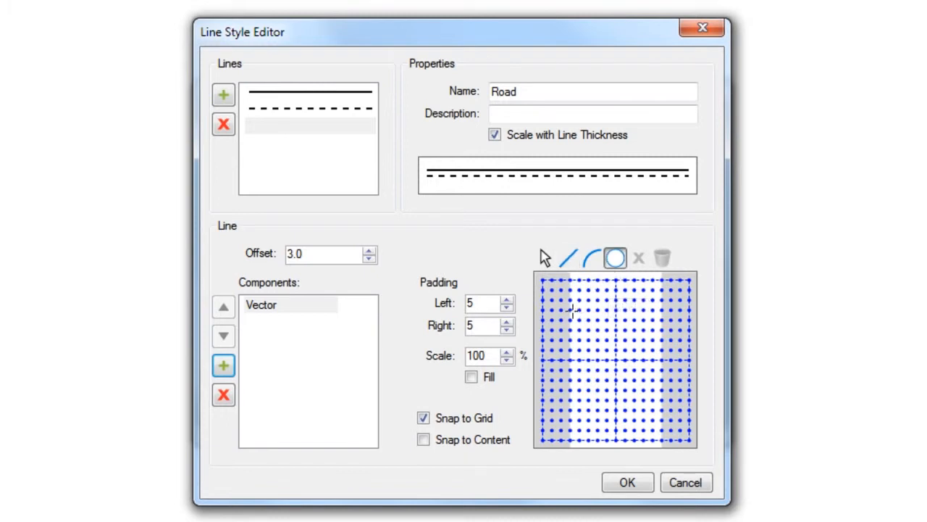
{"action": "left_click_drag", "start_coordinate": [568, 307], "coordinate": [651, 382]}
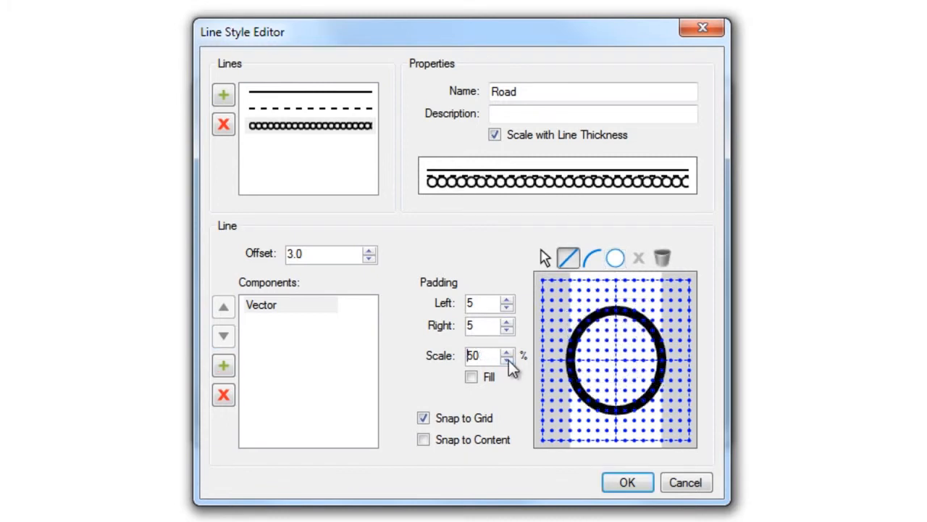
{"action": "left_click", "coordinate": [508, 360]}
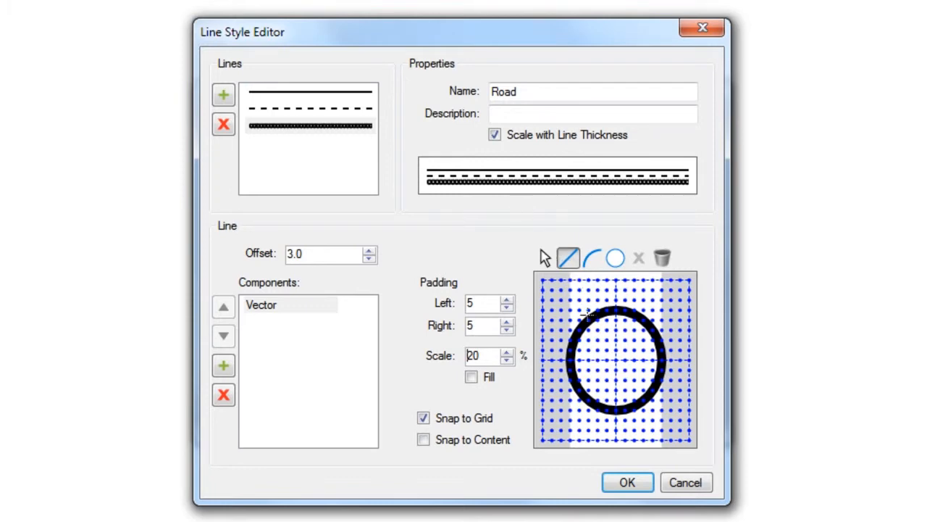
{"action": "left_click", "coordinate": [626, 483]}
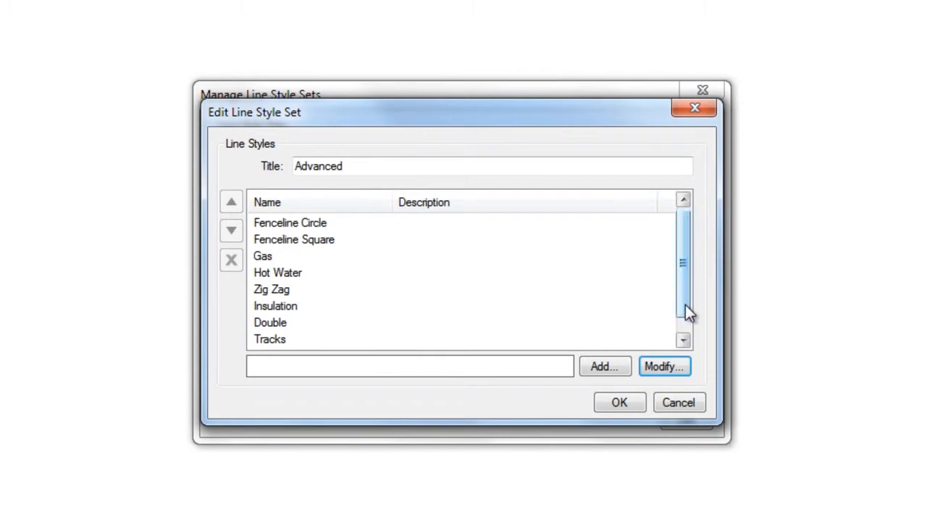
- Preview the modified Road style in the Advanced set and accept the changes to the line style sets
{"action": "scroll", "coordinate": [685, 308], "scroll_direction": "down", "scroll_amount": 1}
{"action": "left_click", "coordinate": [418, 338]}
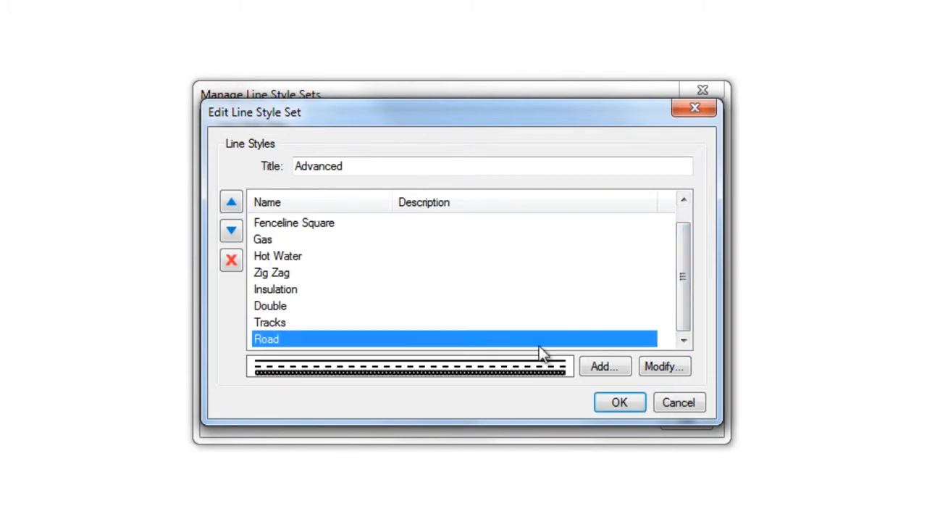
{"action": "left_click", "coordinate": [619, 406]}
{"action": "left_click", "coordinate": [682, 425]}
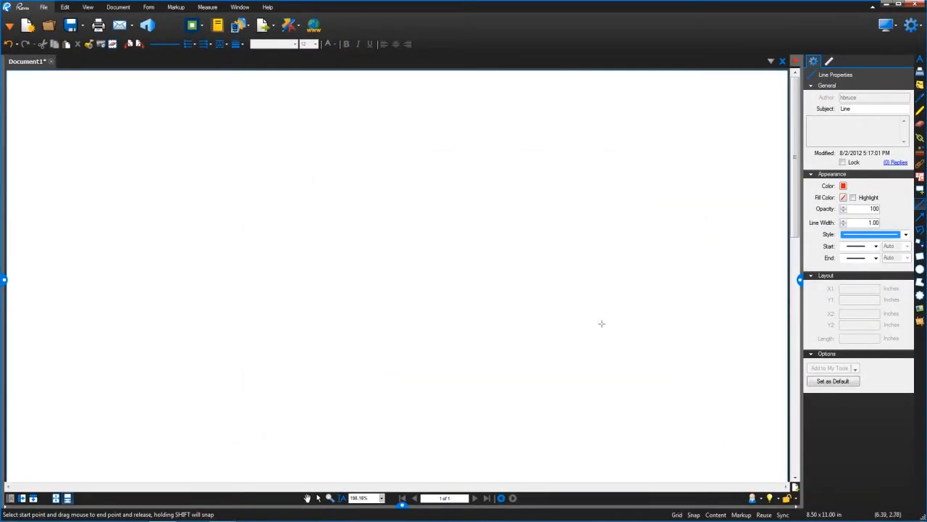
- Try to set the Line tool's style to Road in its properties
{"action": "left_click", "coordinate": [926, 232]}
{"action": "left_click_drag", "start_coordinate": [925, 275], "coordinate": [925, 326]}
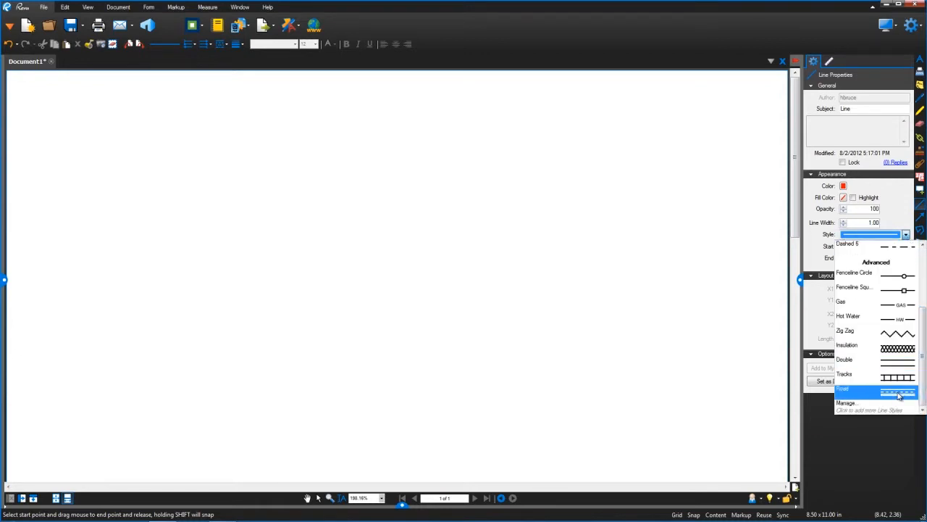
{"action": "left_click", "coordinate": [337, 280]}
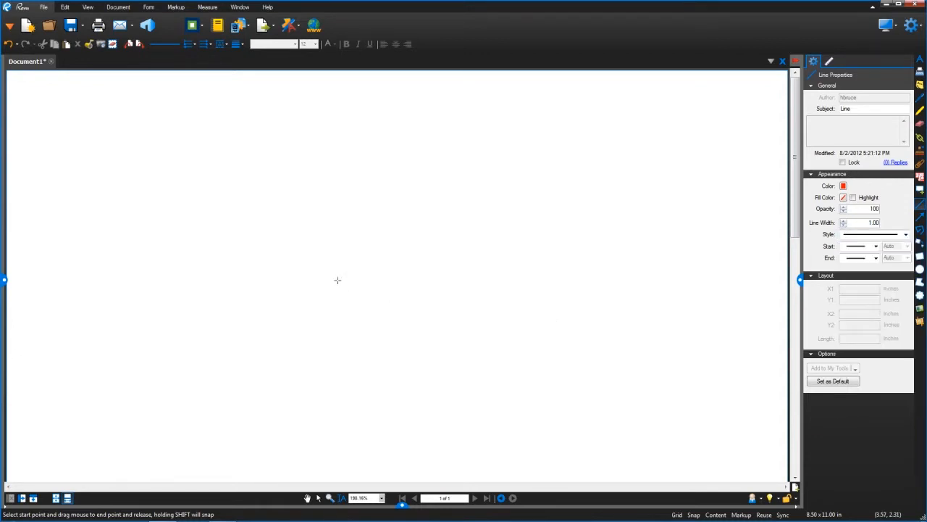
- Draw a line about 1.8 inches long on the page and apply the Road line style to it
{"action": "left_click_drag", "start_coordinate": [336, 281], "coordinate": [501, 255]}
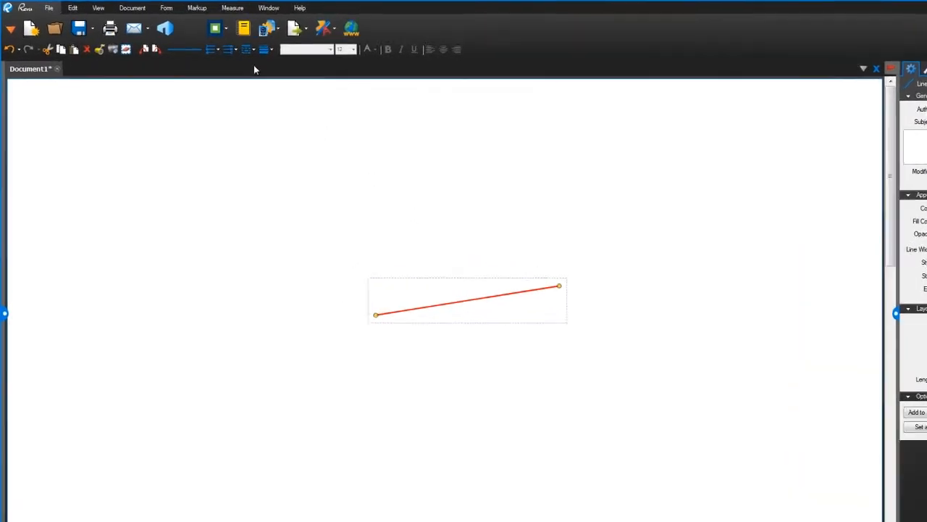
{"action": "left_click", "coordinate": [247, 50]}
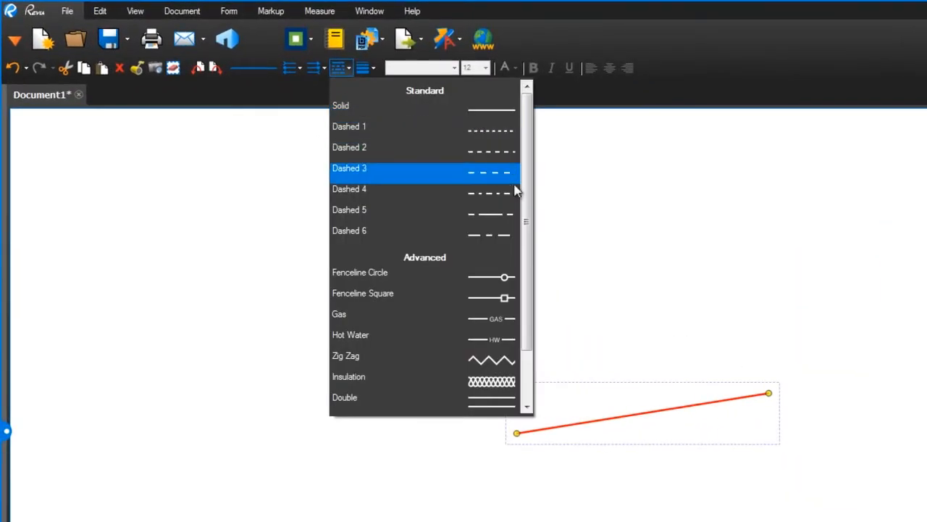
{"action": "left_click_drag", "start_coordinate": [384, 143], "coordinate": [385, 181]}
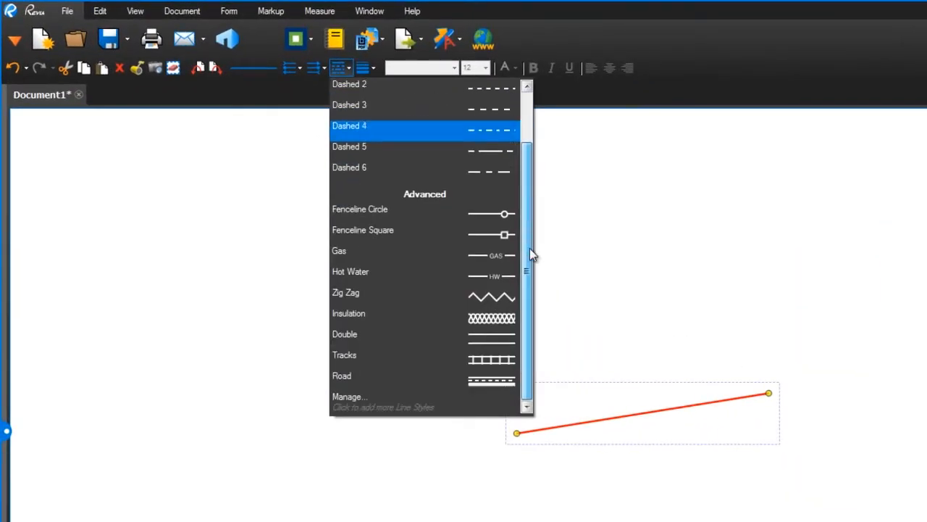
{"action": "left_click", "coordinate": [494, 388]}
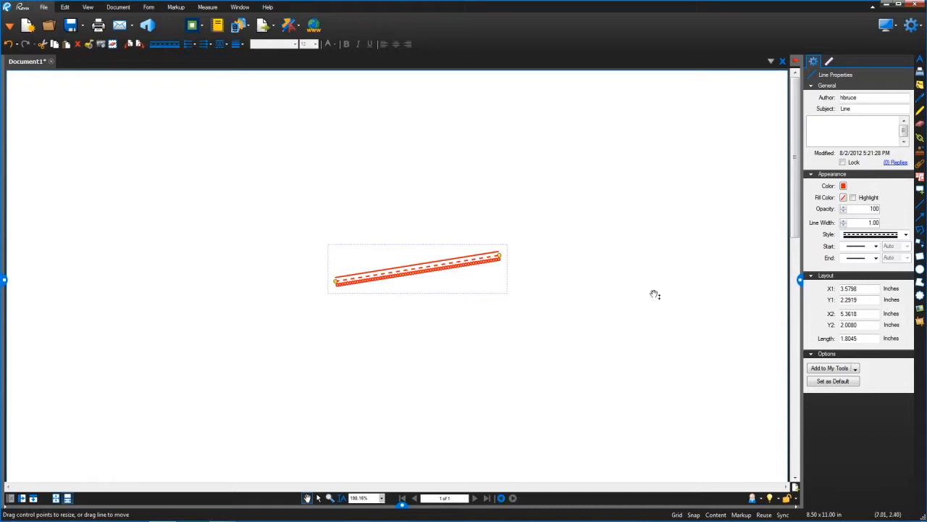
- Starting from the Rectangle tool's hatch options, add a new hatch pattern set titled Flooring
{"action": "left_click", "coordinate": [920, 257]}
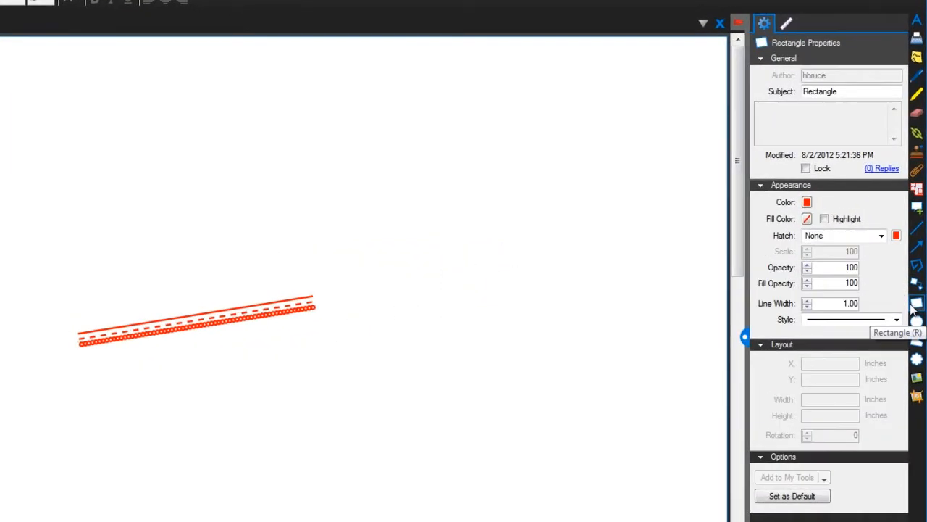
{"action": "left_click", "coordinate": [880, 237]}
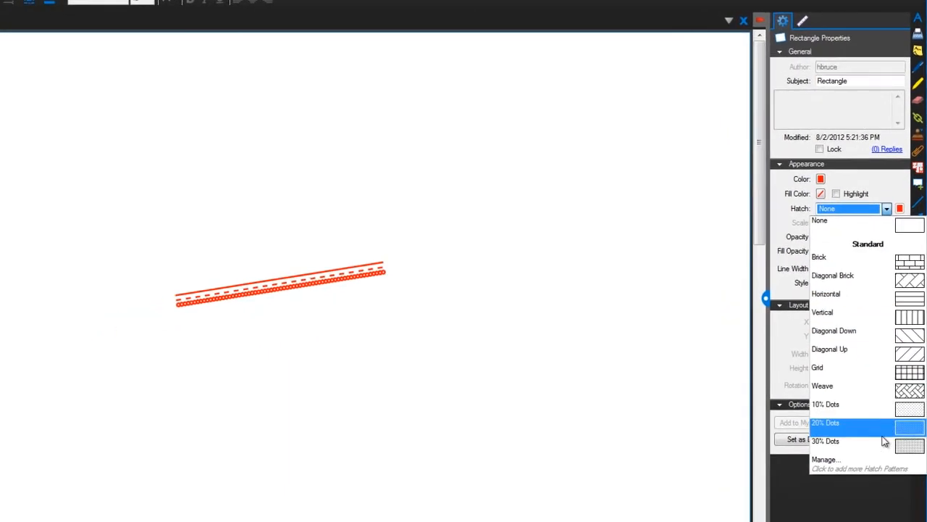
{"action": "left_click", "coordinate": [879, 459]}
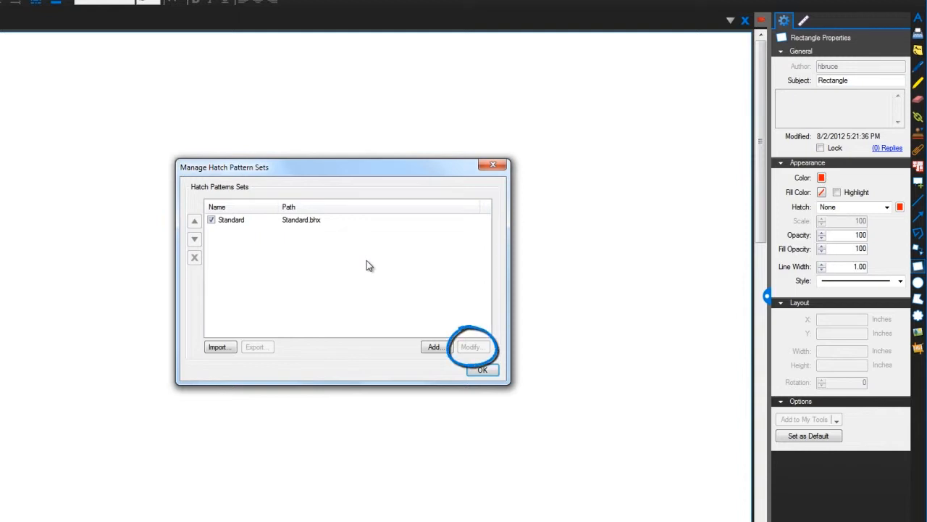
{"action": "left_click", "coordinate": [435, 349]}
{"action": "type", "text": "F"}
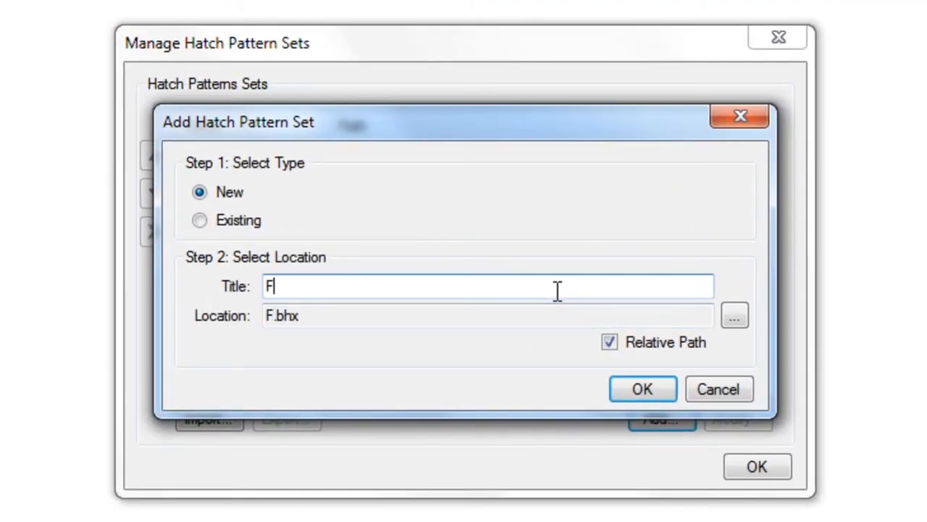
{"action": "type", "text": "looring"}
{"action": "left_click", "coordinate": [650, 387]}
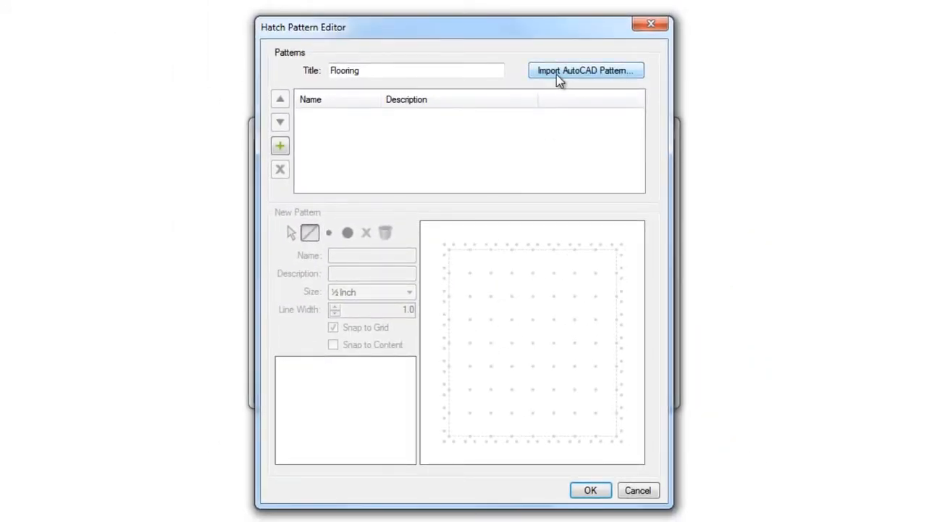
- Create a Carpet Squares pattern, ½ inch with 0.5 line width, from a square outline filled with a dot grid, and accept the pattern sets
{"action": "left_click", "coordinate": [279, 148]}
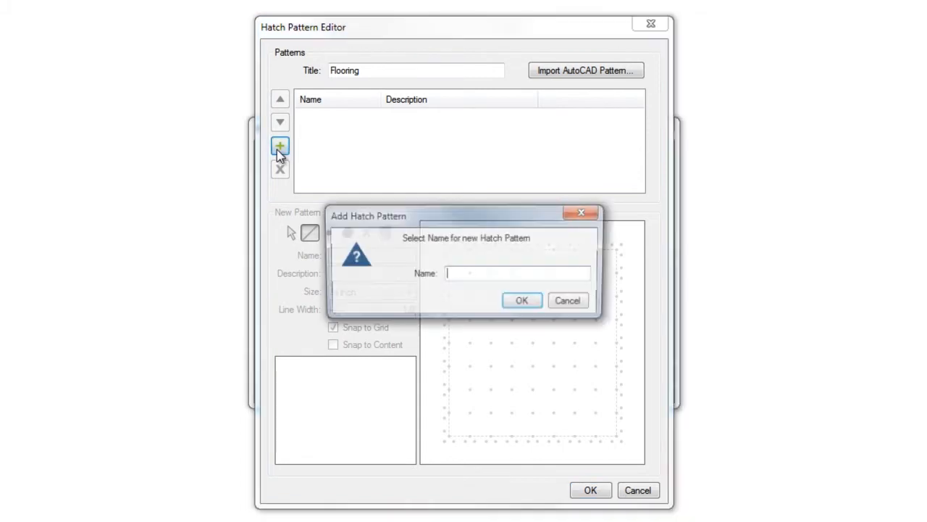
{"action": "type", "text": "Carpet Squares"}
{"action": "left_click", "coordinate": [523, 302]}
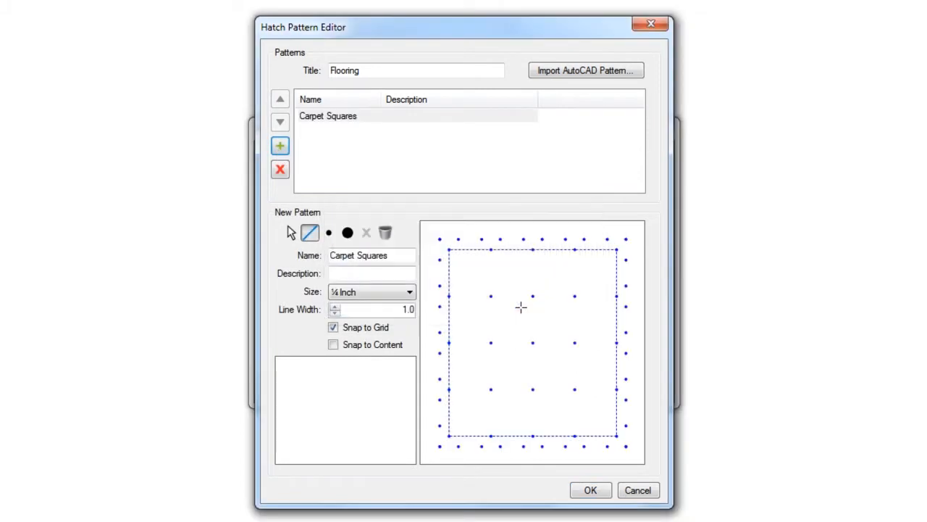
{"action": "mouse_move", "coordinate": [451, 251]}
{"action": "left_mouse_down"}
{"action": "mouse_move", "coordinate": [439, 393]}
{"action": "mouse_move", "coordinate": [468, 430]}
{"action": "left_mouse_up"}
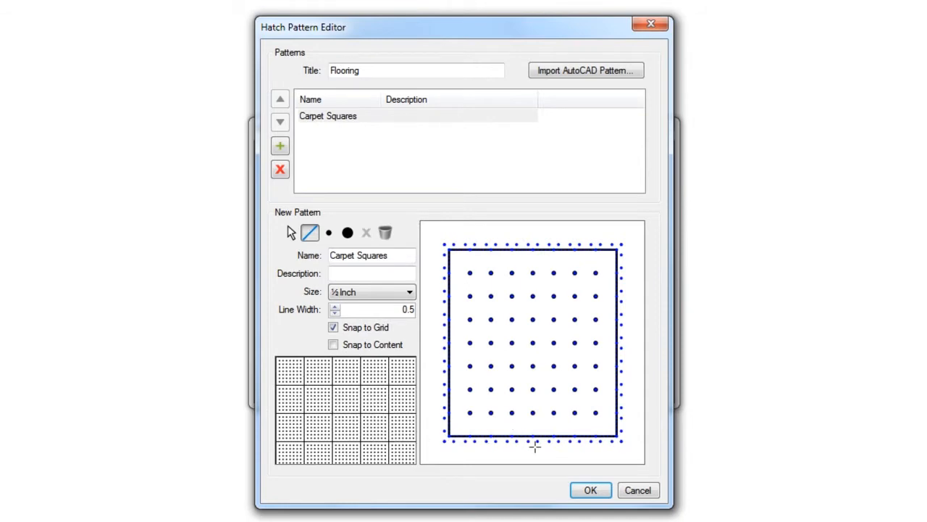
{"action": "left_click", "coordinate": [588, 490]}
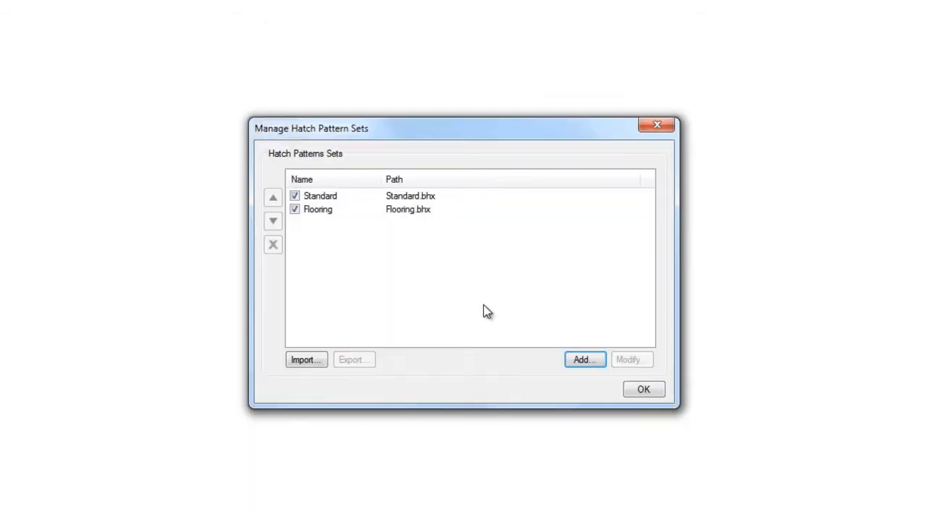
{"action": "left_click", "coordinate": [630, 386]}
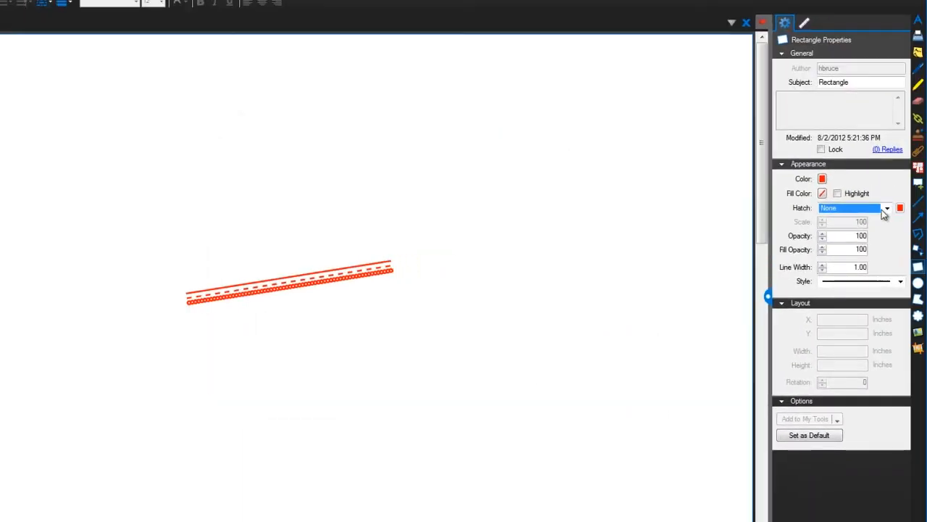
- Set the Rectangle hatch to Carpet Squares and draw a rectangle about 1.55 by 1.27 inches beside the road line
{"action": "left_click", "coordinate": [885, 209]}
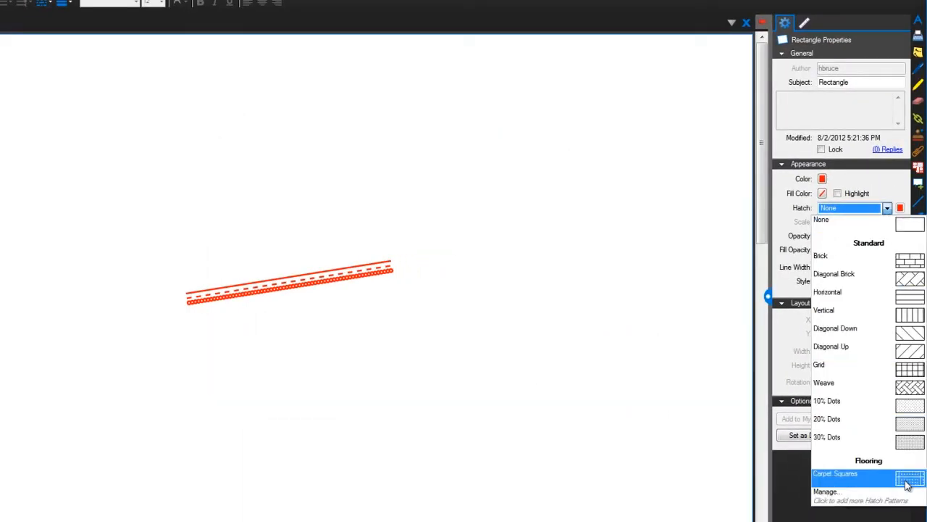
{"action": "left_click", "coordinate": [906, 480]}
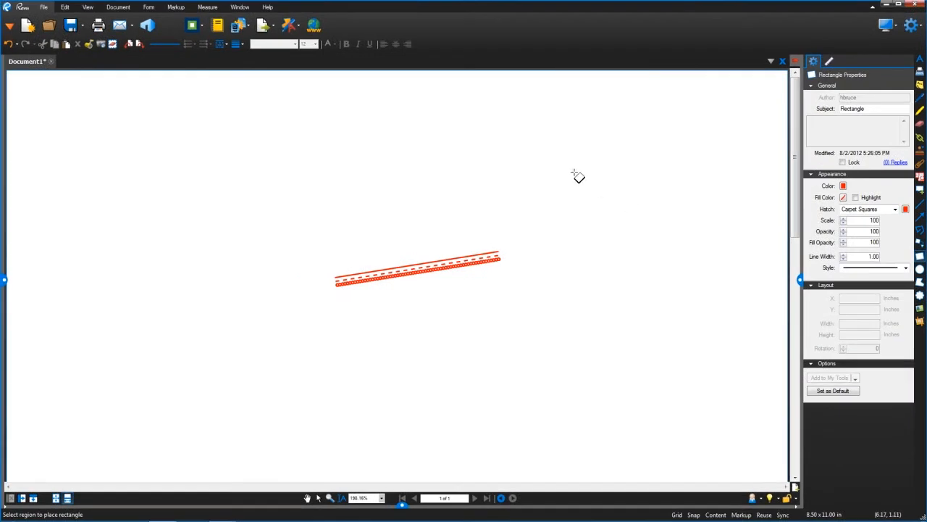
{"action": "left_click_drag", "start_coordinate": [485, 160], "coordinate": [556, 245]}
{"action": "left_click_drag", "start_coordinate": [631, 239], "coordinate": [716, 289]}
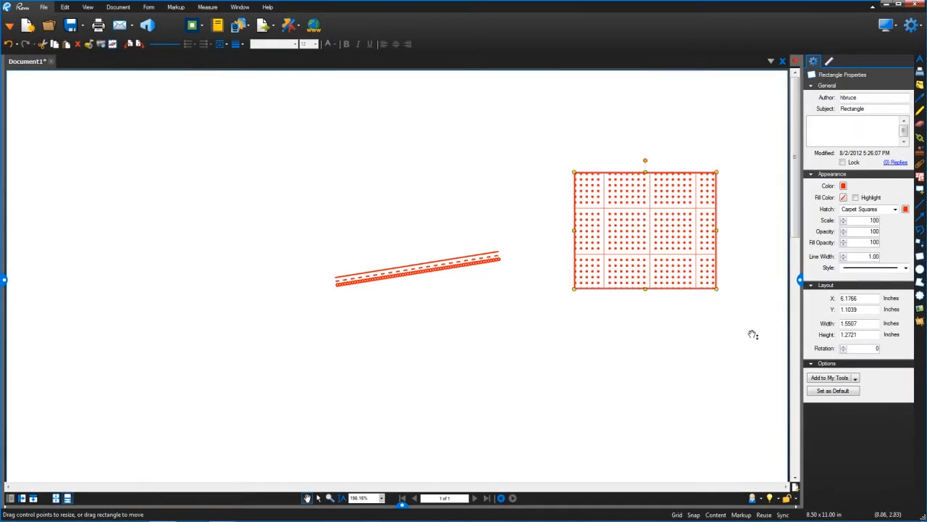
- Save the active custom profile and select it in the list of managed profiles
{"action": "left_click", "coordinate": [759, 499]}
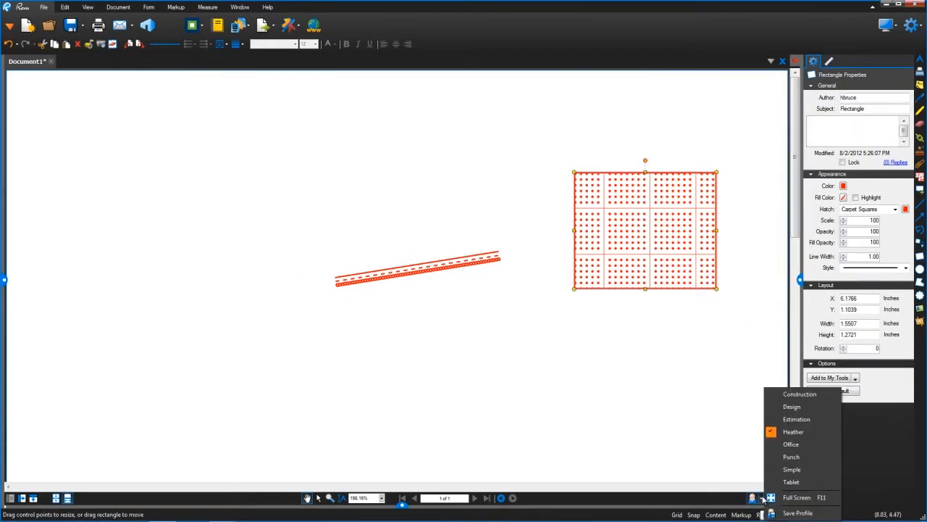
{"action": "left_click", "coordinate": [775, 513]}
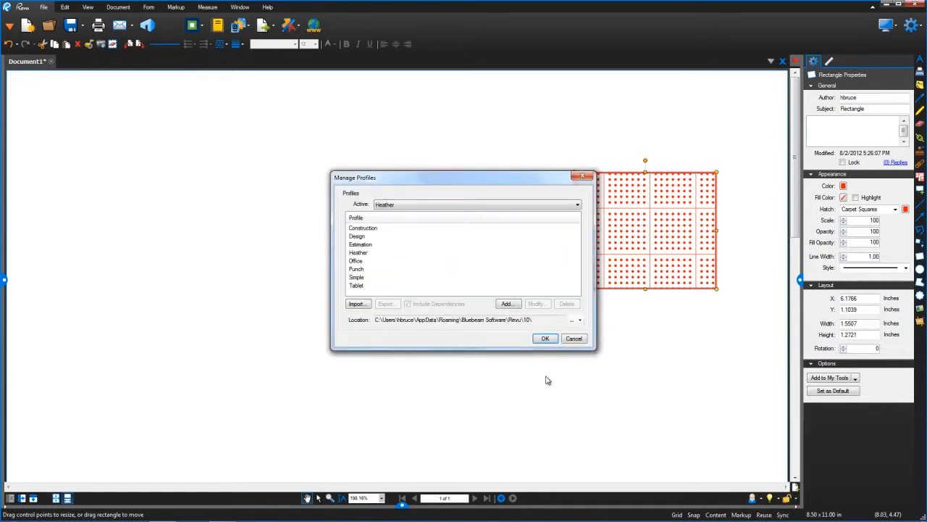
{"action": "left_click", "coordinate": [358, 253]}
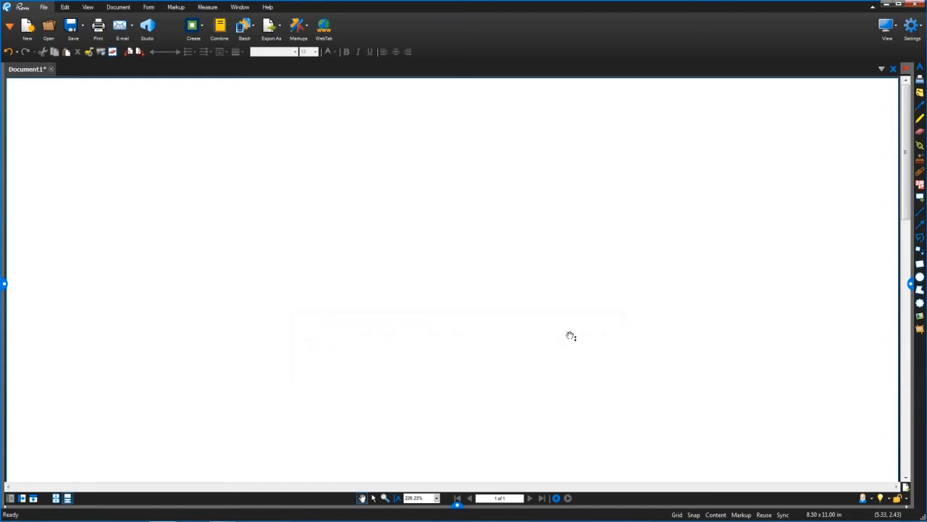
- Open the ForReview.pdf stamp for editing
{"action": "left_click", "coordinate": [177, 8]}
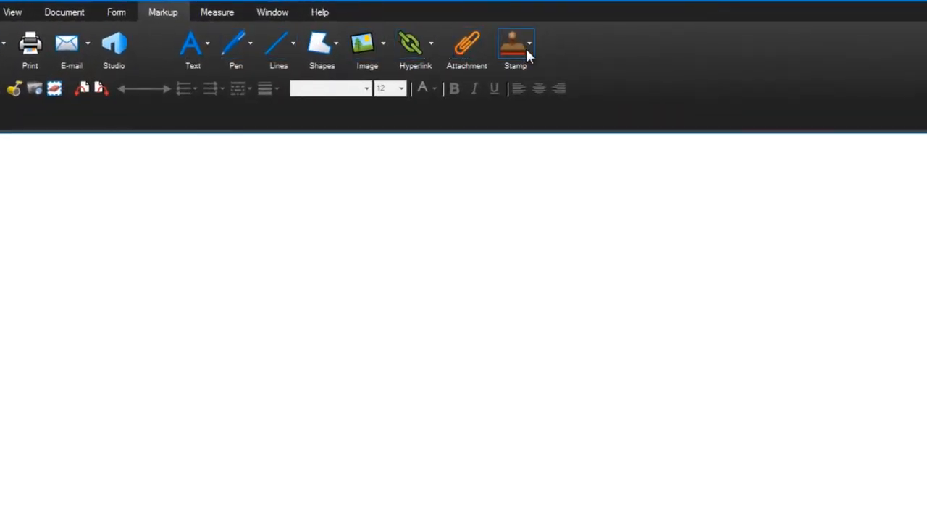
{"action": "left_click", "coordinate": [526, 51]}
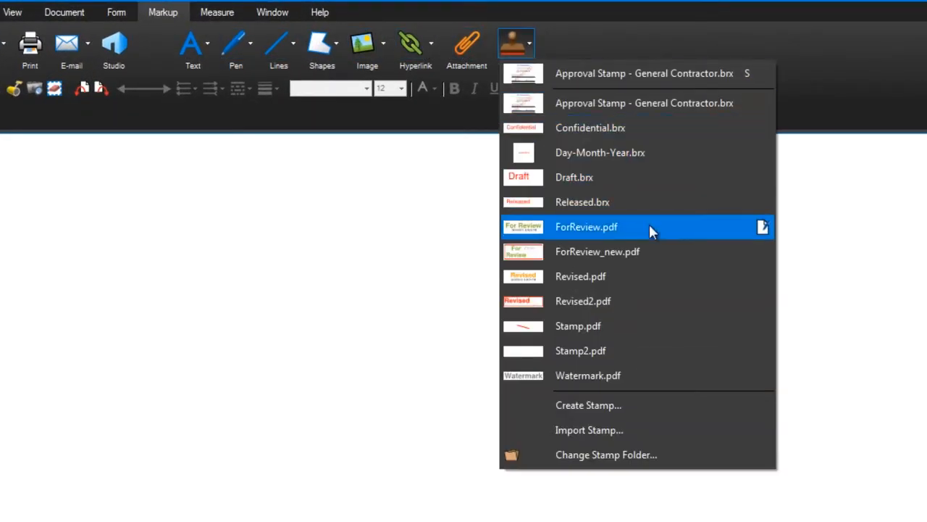
{"action": "left_click", "coordinate": [764, 226]}
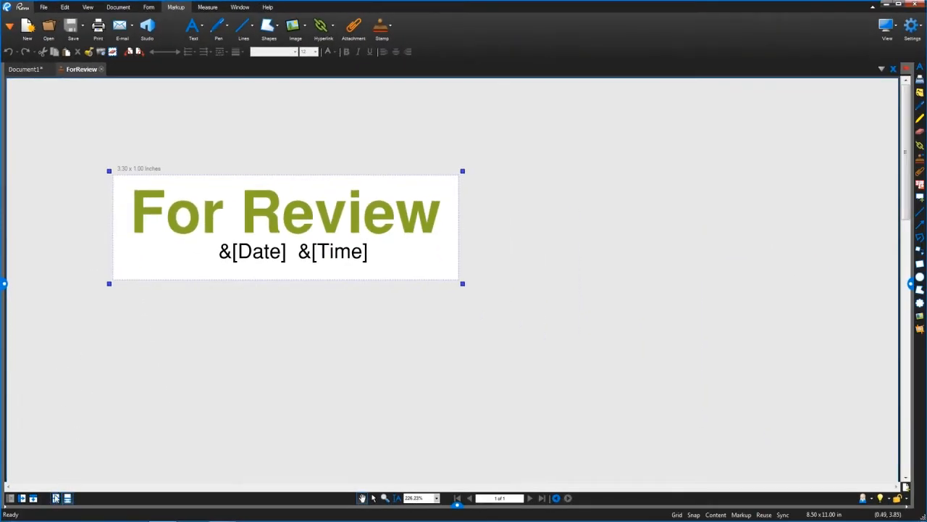
- Enlarge the For Review stamp's area to about 3.36 by 1.53 inches, extending it below the date and time
{"action": "left_click", "coordinate": [56, 499]}
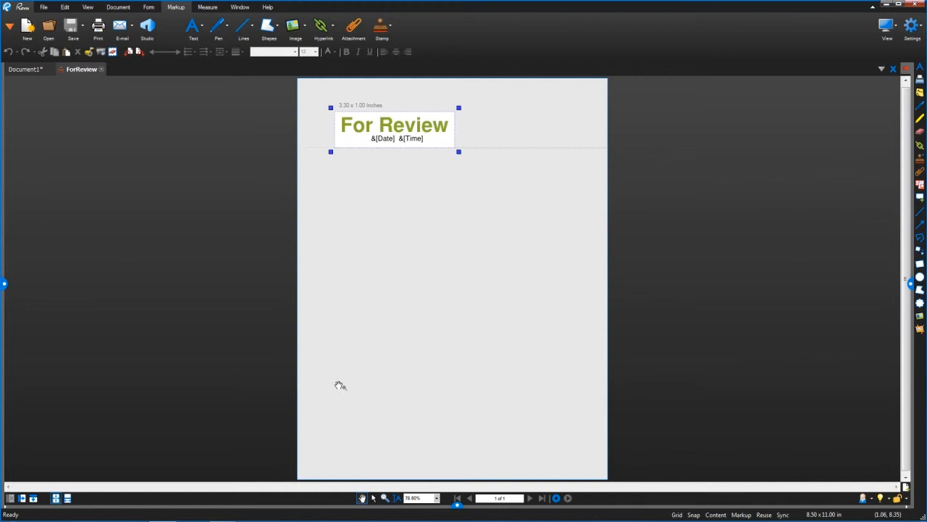
{"action": "left_click", "coordinate": [68, 499]}
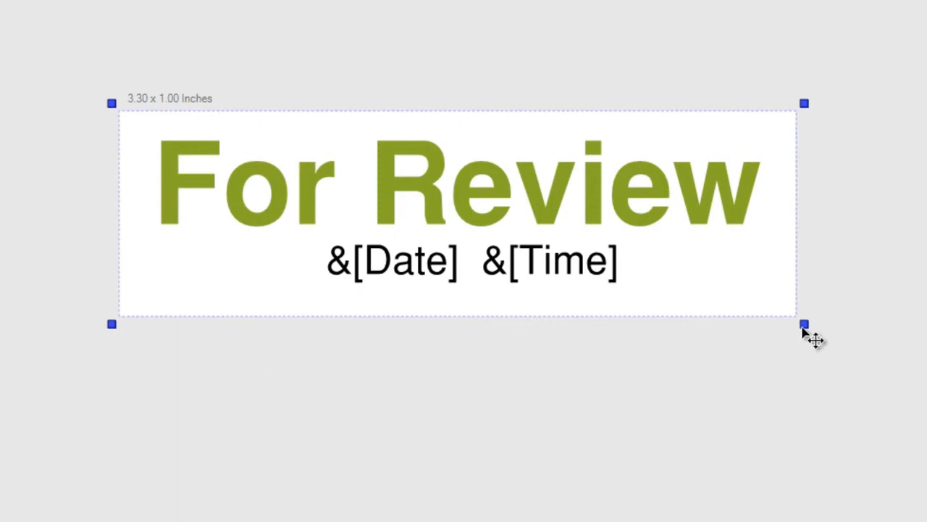
{"action": "left_click_drag", "start_coordinate": [806, 326], "coordinate": [817, 435]}
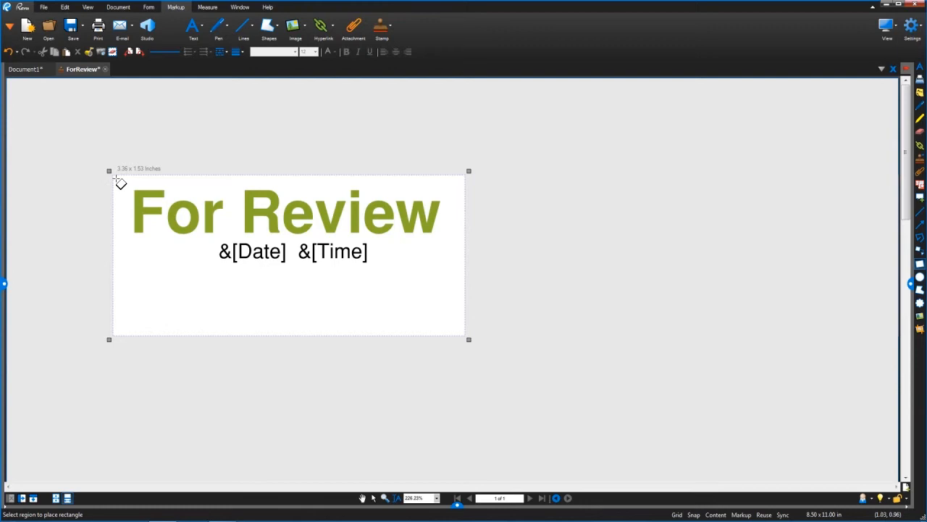
- Draw a rectangular border just inside the stamp's edges and add a centred italic text box with the dynamic User field below the date
{"action": "left_click_drag", "start_coordinate": [116, 178], "coordinate": [449, 331]}
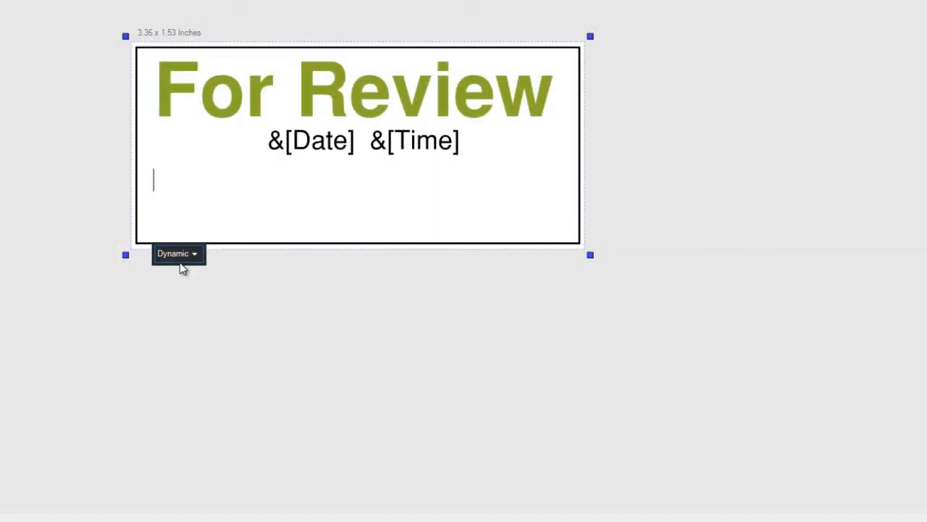
{"action": "left_click", "coordinate": [179, 258]}
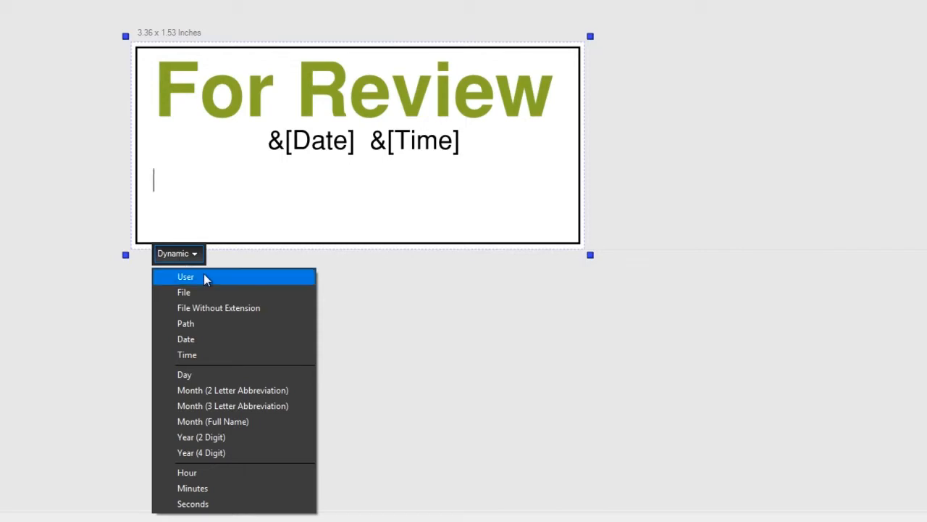
{"action": "left_click", "coordinate": [225, 307]}
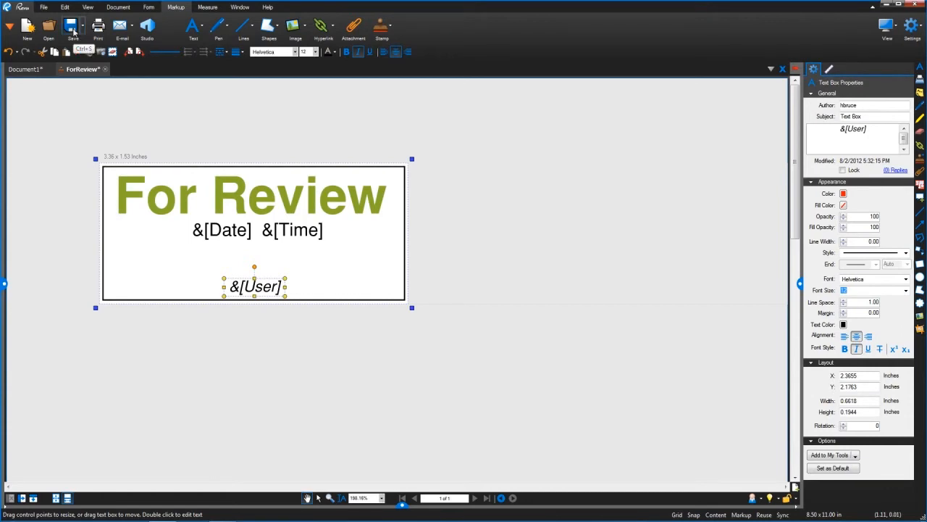
- Save the edited stamp as ForReview_user.pdf in the My Stamps folder
{"action": "left_click", "coordinate": [83, 25]}
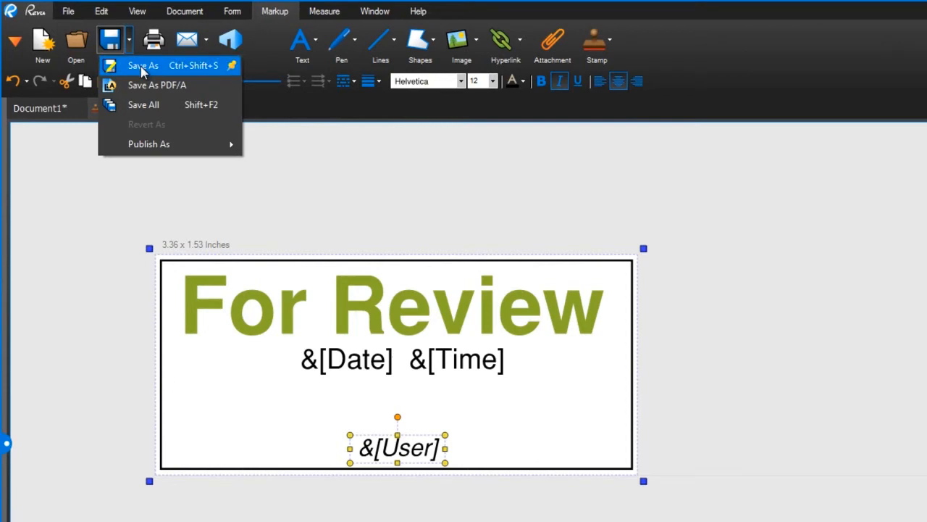
{"action": "left_click", "coordinate": [141, 66]}
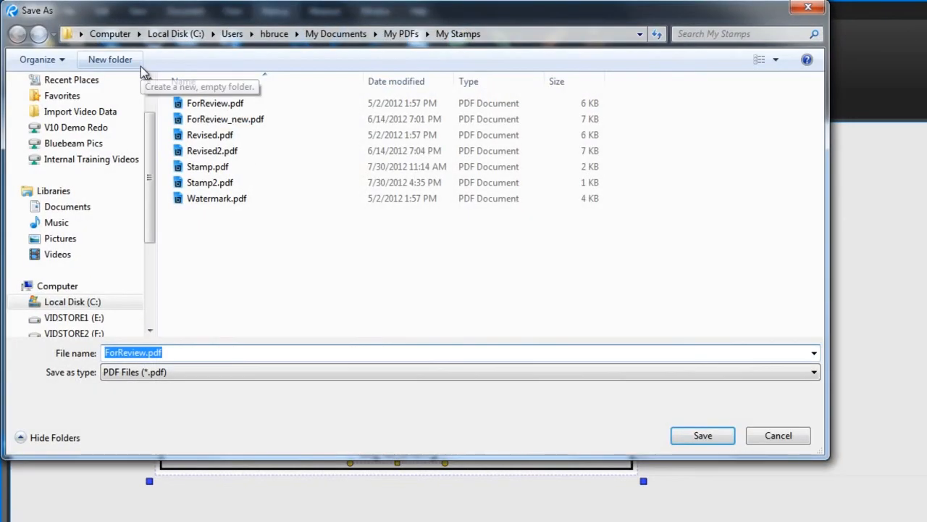
{"action": "left_click", "coordinate": [147, 352]}
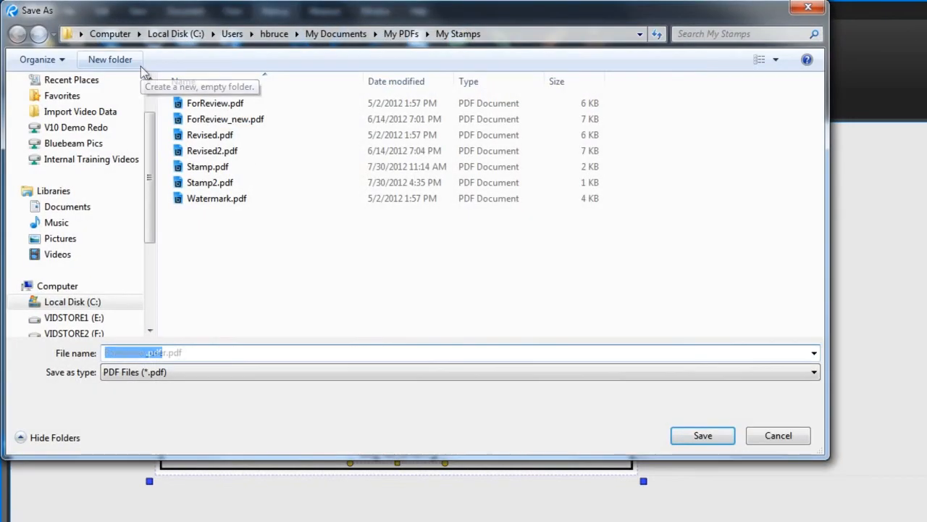
{"action": "type", "text": "_user"}
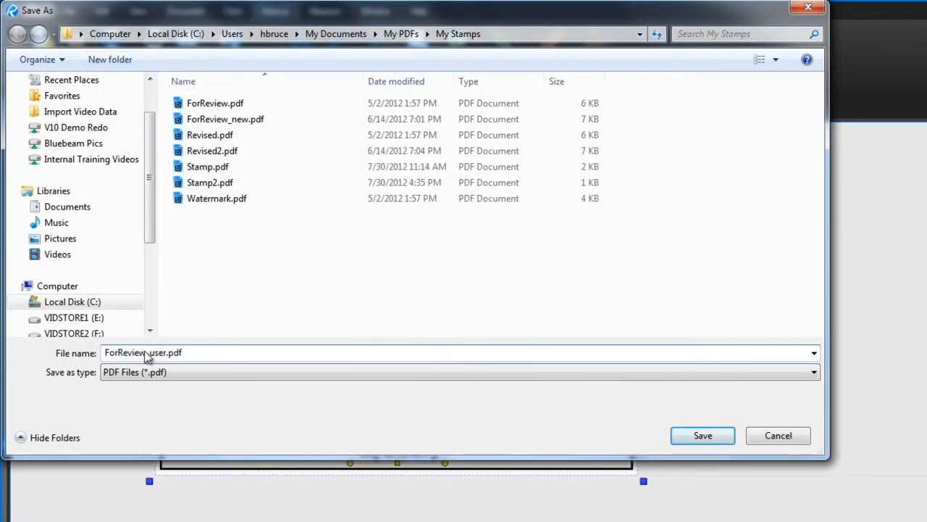
{"action": "left_click", "coordinate": [703, 435]}
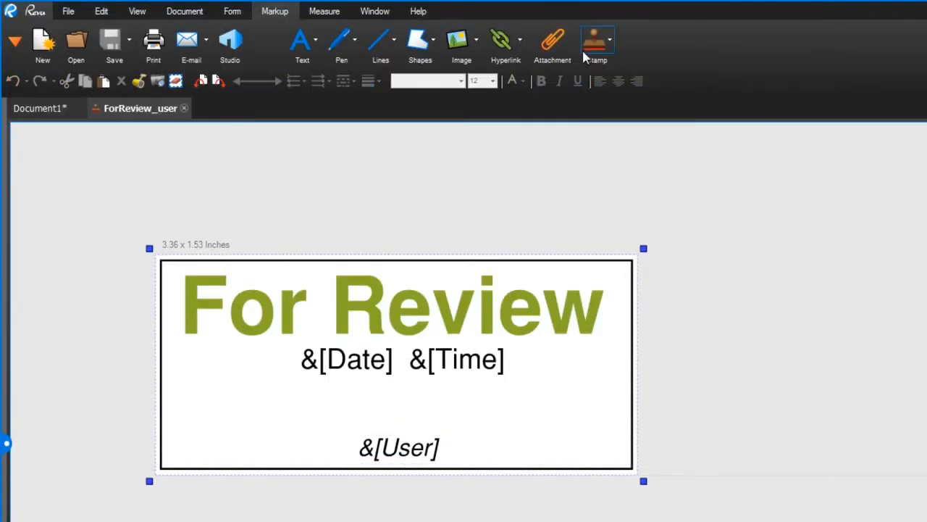
- Place the ForReview_user.pdf stamp near the top of Document1, about 2.77 by 1.27 inches
{"action": "left_click", "coordinate": [596, 42]}
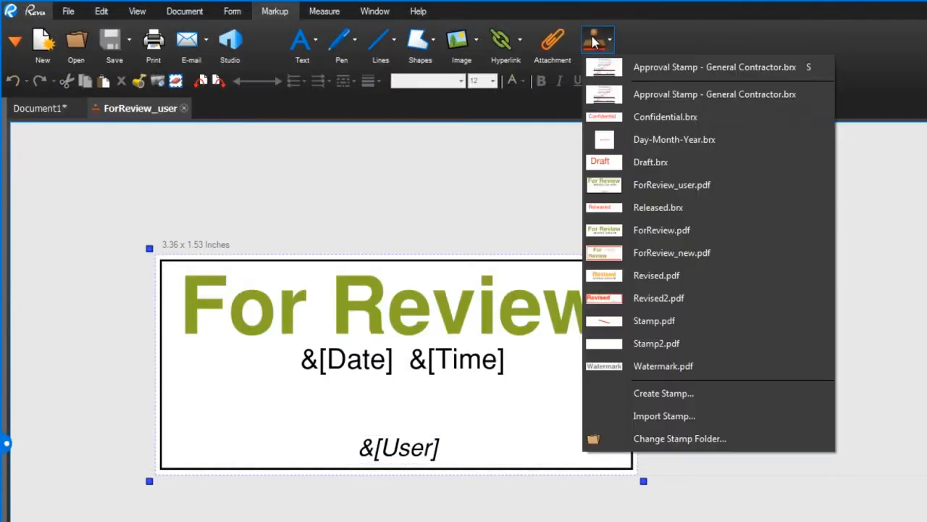
{"action": "left_click", "coordinate": [666, 186]}
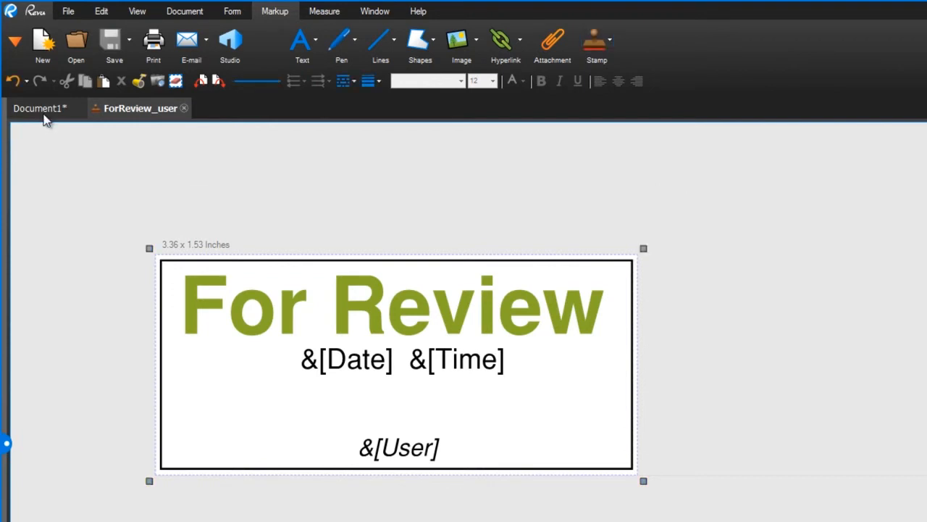
{"action": "left_click", "coordinate": [42, 110]}
{"action": "left_click_drag", "start_coordinate": [203, 174], "coordinate": [584, 413]}
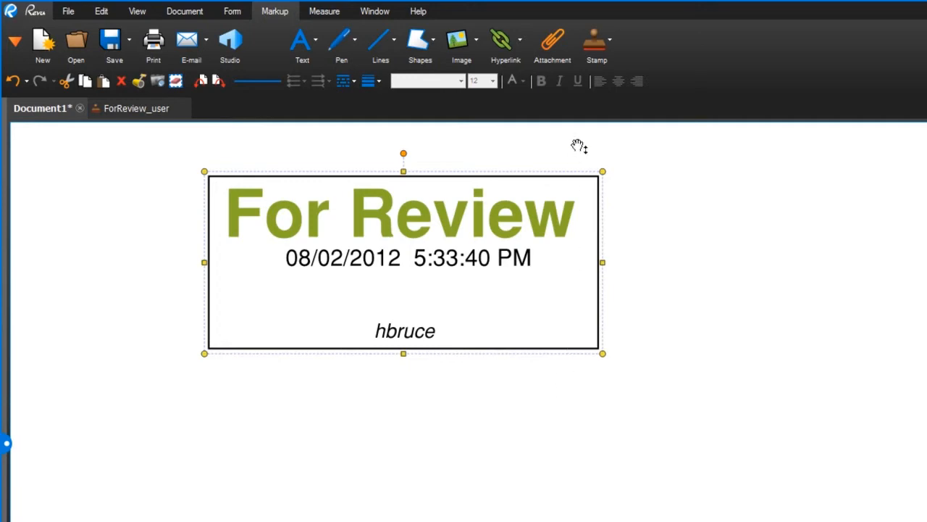
- Create a stamp with subject Redo, the author's name, the Text with Border template, a 5-inch width and a black line color
{"action": "left_click", "coordinate": [596, 42]}
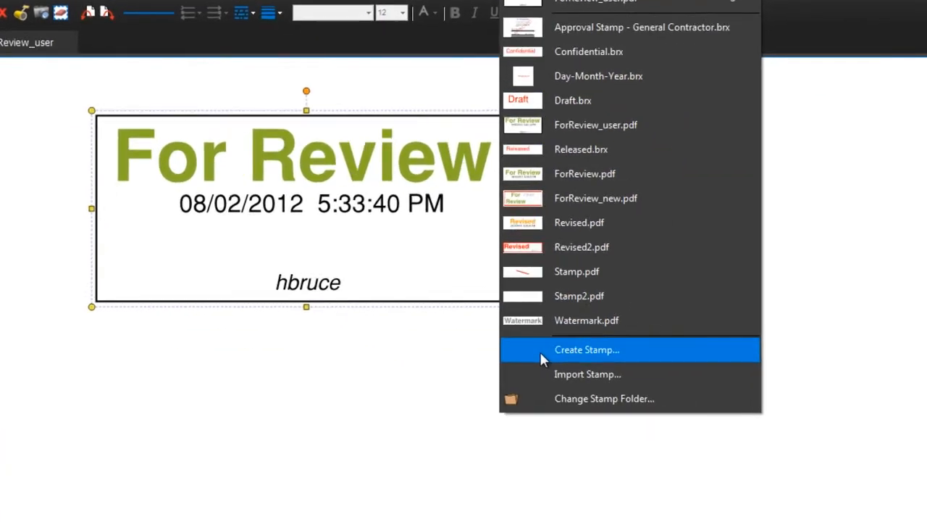
{"action": "left_click", "coordinate": [622, 394]}
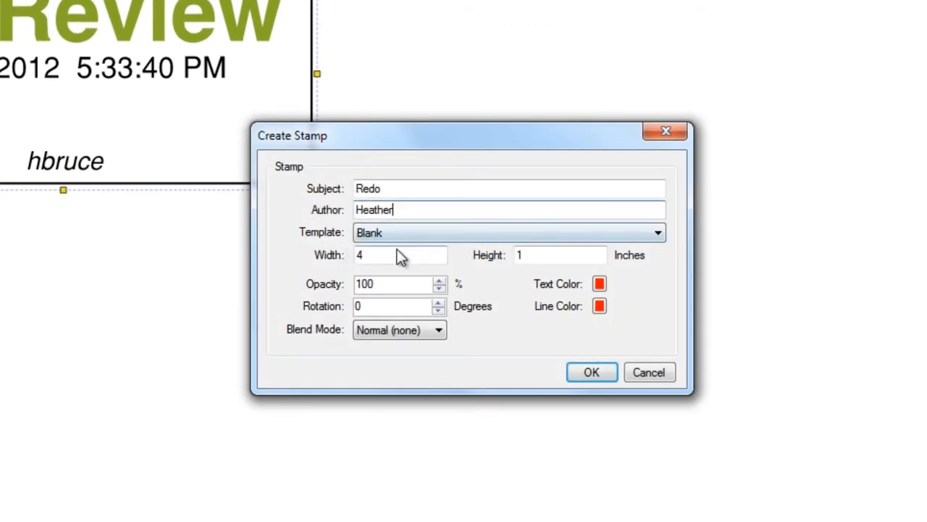
{"action": "left_click", "coordinate": [402, 233]}
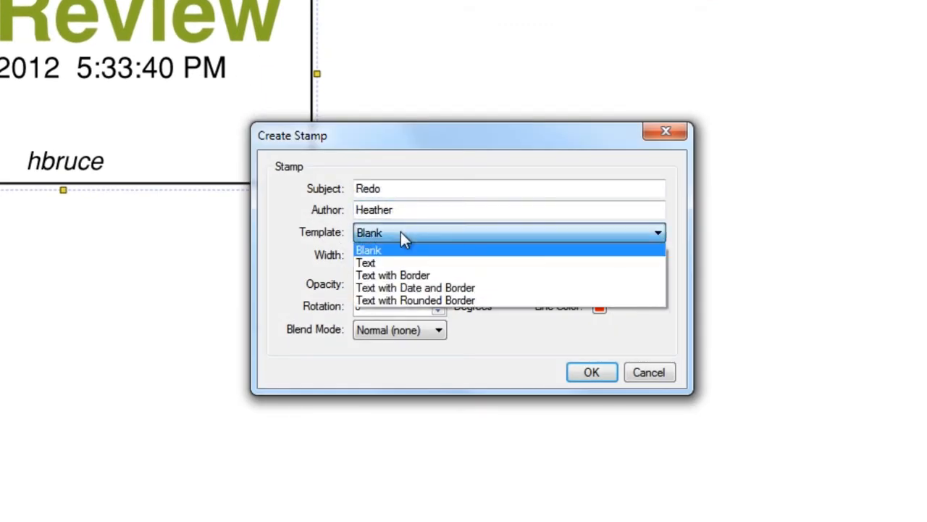
{"action": "left_click", "coordinate": [419, 275]}
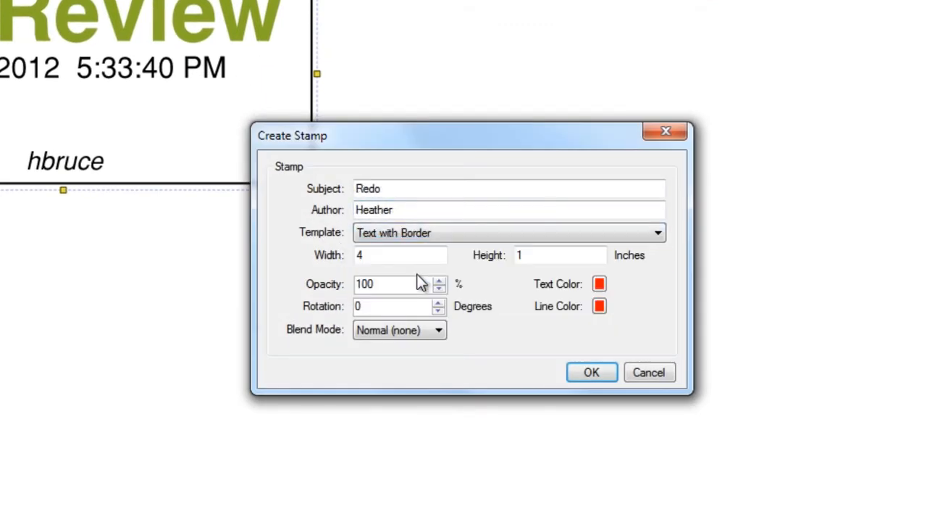
{"action": "left_click_drag", "start_coordinate": [410, 254], "coordinate": [358, 254]}
{"action": "type", "text": "5"}
{"action": "left_click", "coordinate": [598, 307]}
{"action": "left_click", "coordinate": [607, 333]}
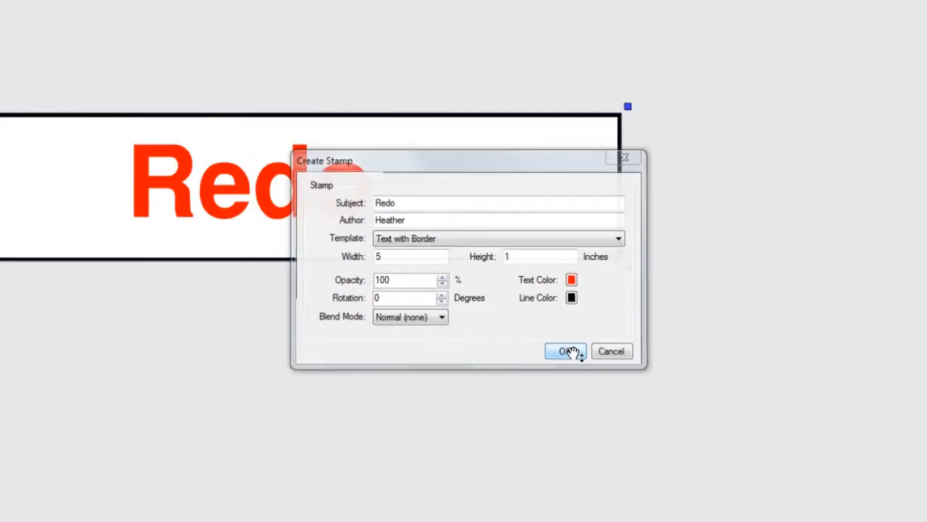
{"action": "left_click", "coordinate": [592, 373]}
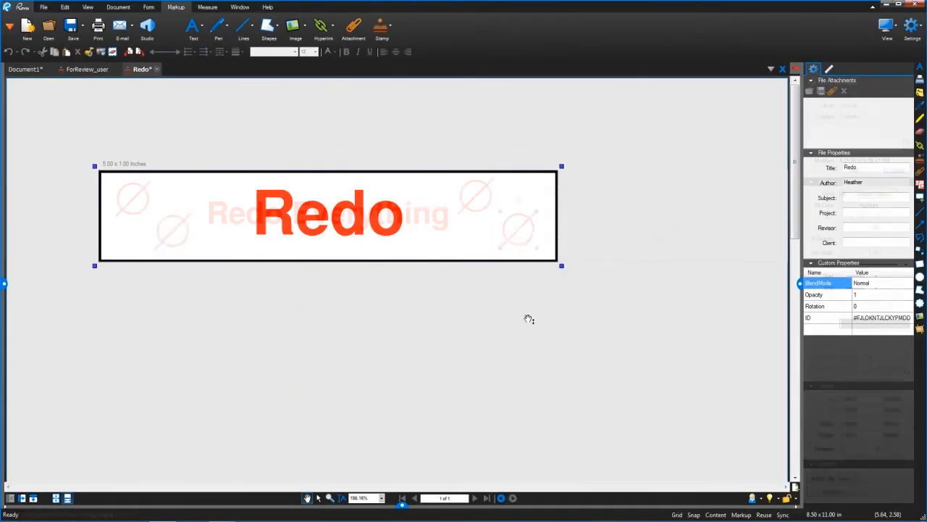
- Save the Redo stamp and place it on Document1 below the For Review stamp
{"action": "left_click", "coordinate": [73, 30]}
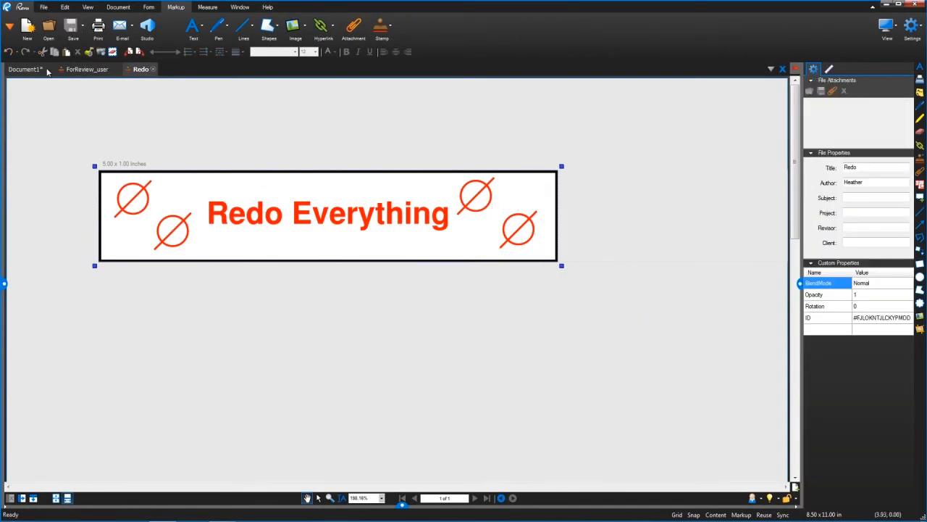
{"action": "left_click", "coordinate": [25, 69]}
{"action": "left_click", "coordinate": [382, 27]}
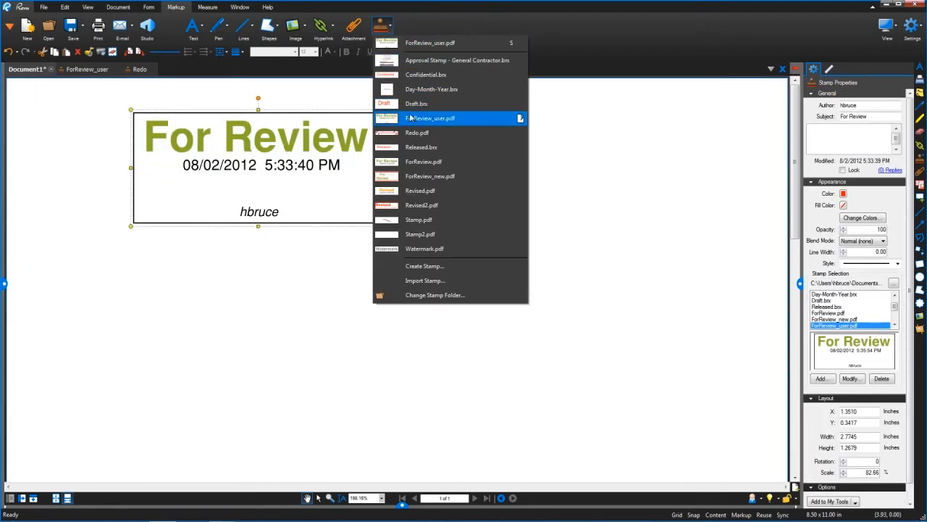
{"action": "left_click", "coordinate": [416, 134]}
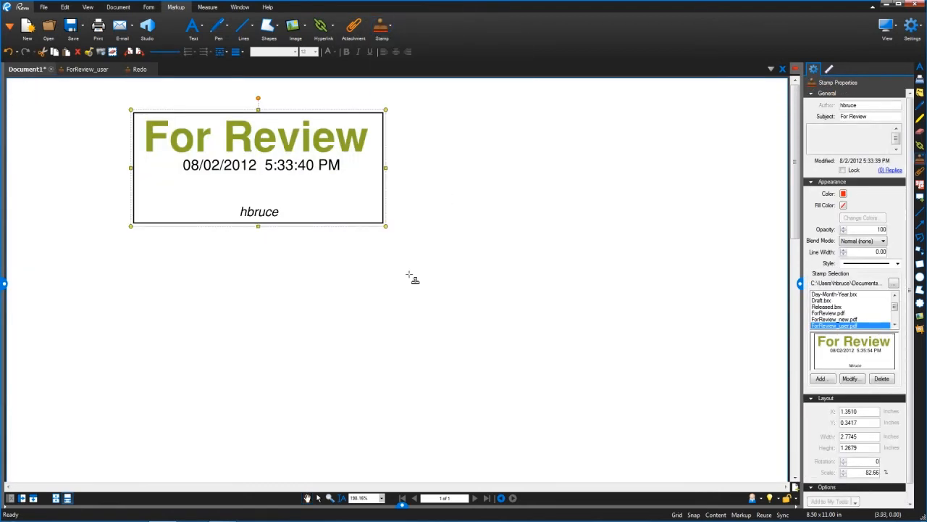
{"action": "left_click_drag", "start_coordinate": [410, 275], "coordinate": [658, 403]}
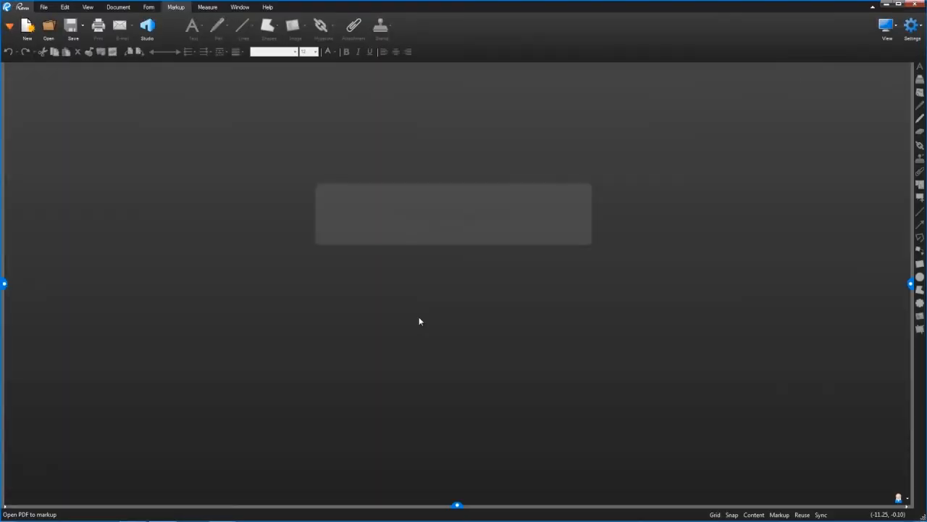
- Start a new PDF and import Bldg 10 Punch Template.pdf from the Desktop as a template
{"action": "left_click", "coordinate": [29, 31]}
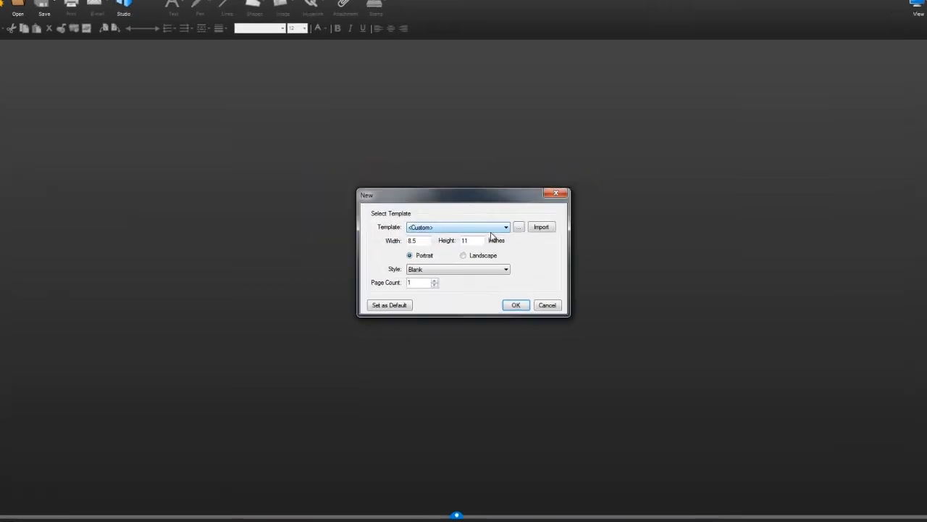
{"action": "left_click", "coordinate": [495, 229]}
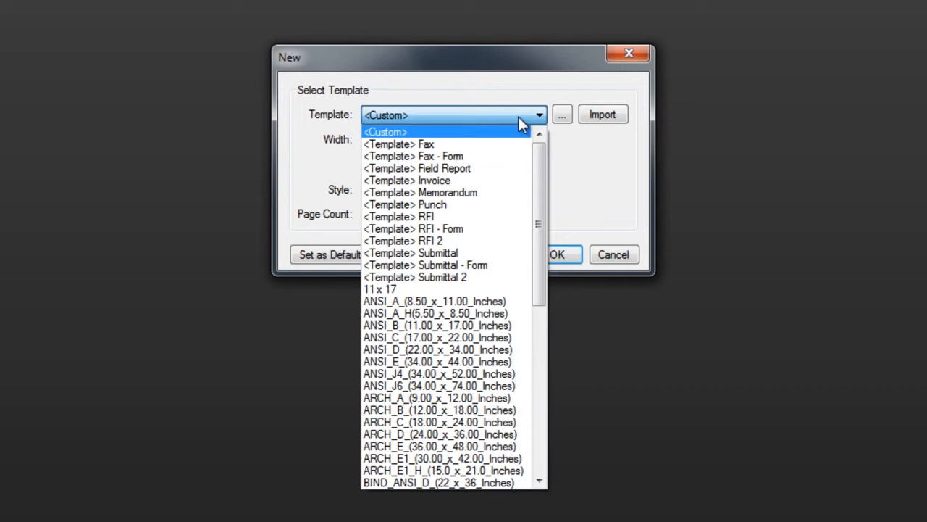
{"action": "left_click", "coordinate": [608, 115]}
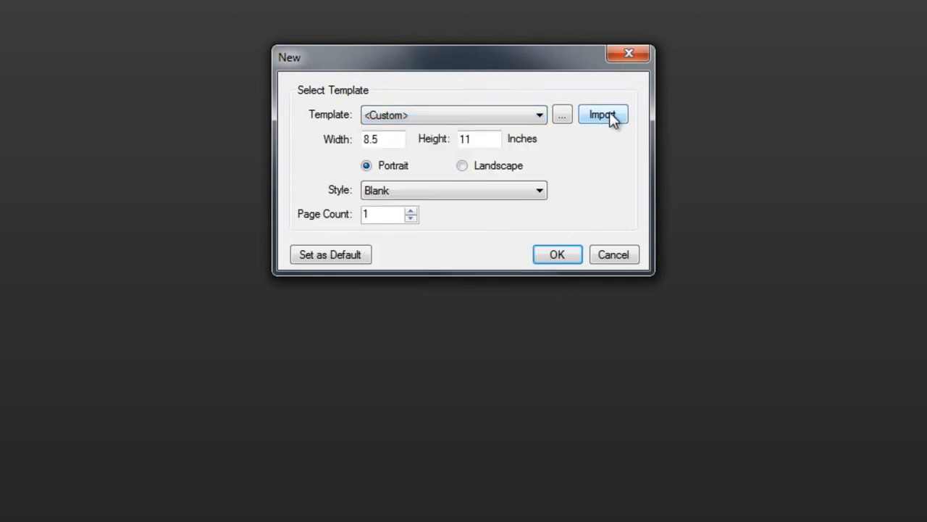
{"action": "left_click", "coordinate": [611, 116]}
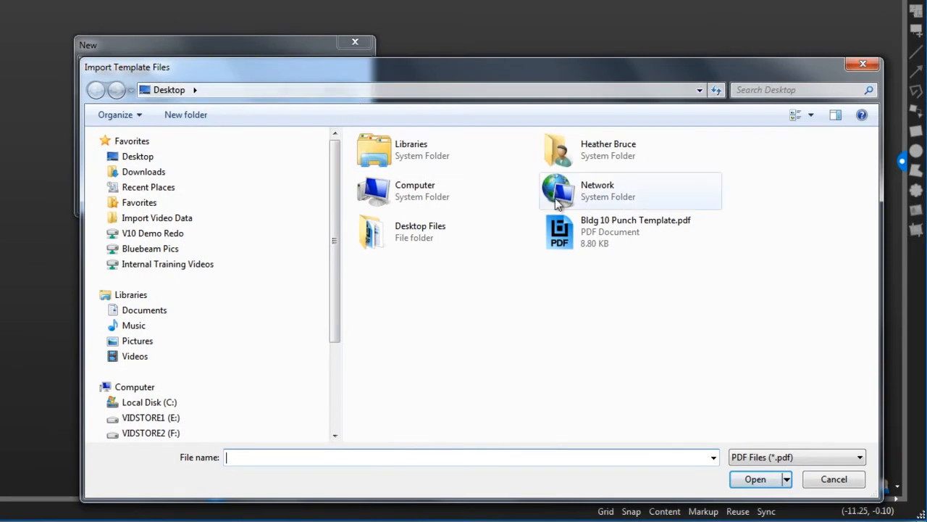
{"action": "left_click", "coordinate": [752, 254]}
{"action": "left_click", "coordinate": [755, 479]}
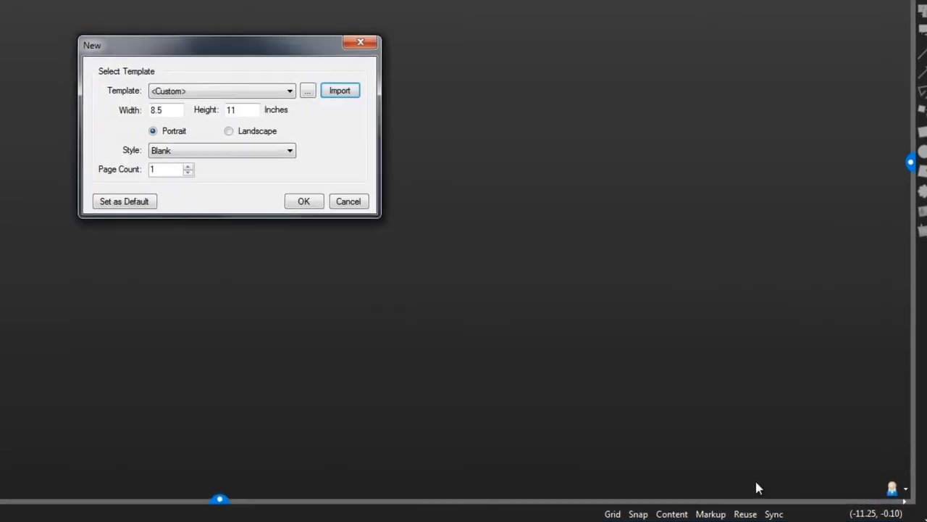
- Create the new one-page document from the Bldg 10 Punch Template
{"action": "left_click", "coordinate": [512, 114]}
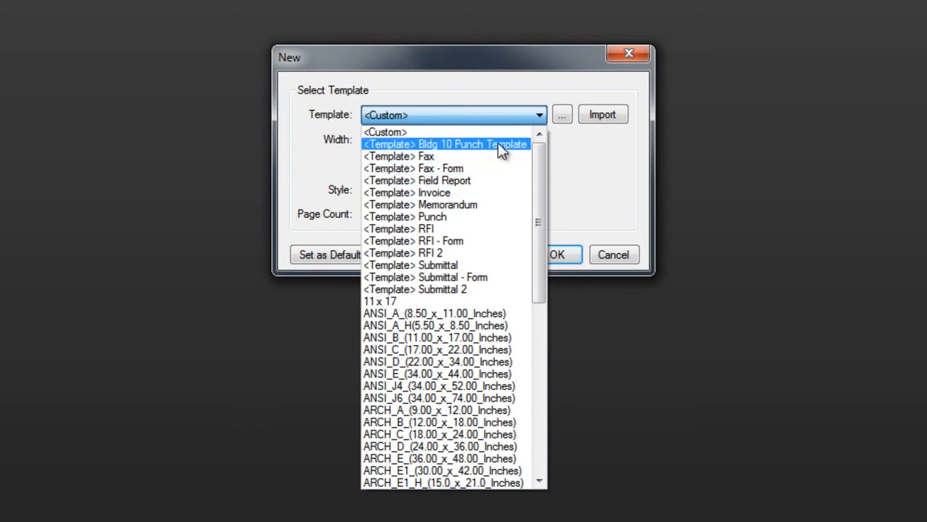
{"action": "left_click", "coordinate": [498, 142]}
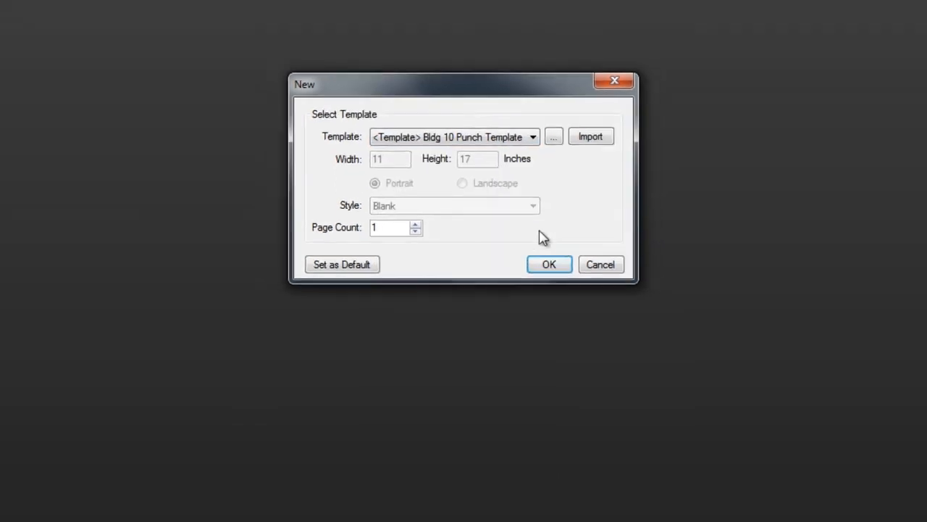
{"action": "left_click", "coordinate": [517, 304]}
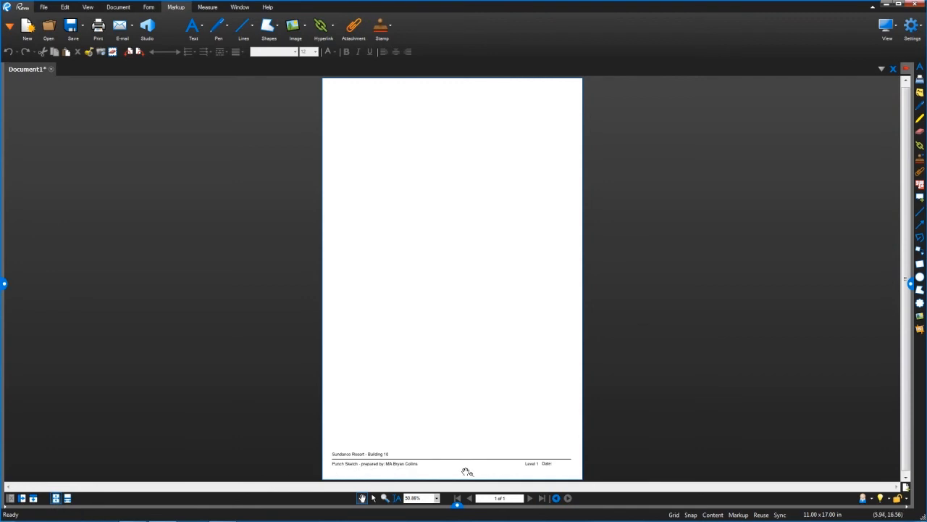
- Insert two pages based on the Bldg 10 Punch Template after page 1 and view the third and first pages
{"action": "left_click", "coordinate": [4, 284]}
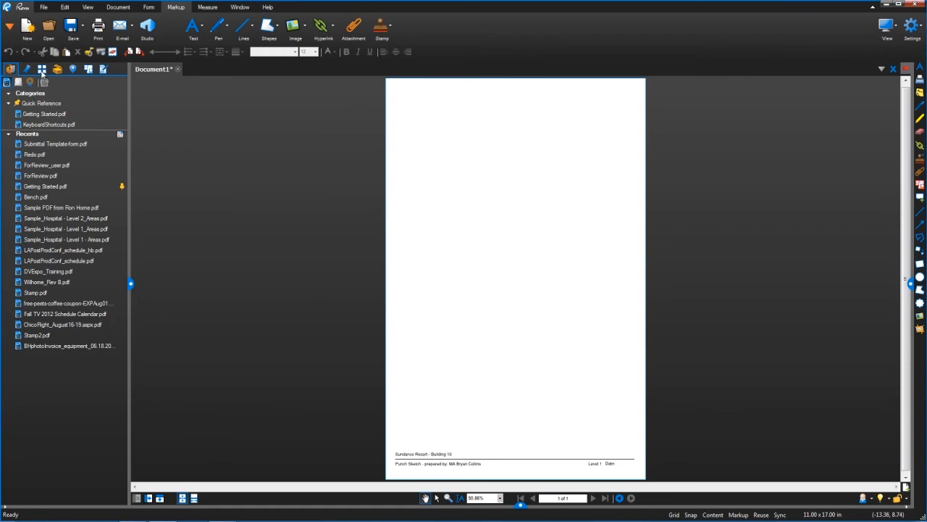
{"action": "left_click", "coordinate": [42, 70]}
{"action": "right_click", "coordinate": [72, 216]}
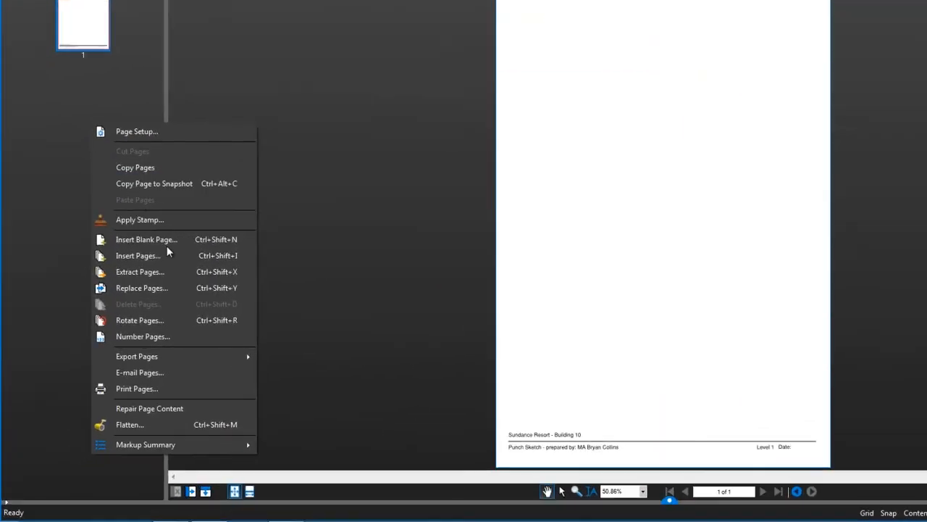
{"action": "left_click", "coordinate": [205, 186]}
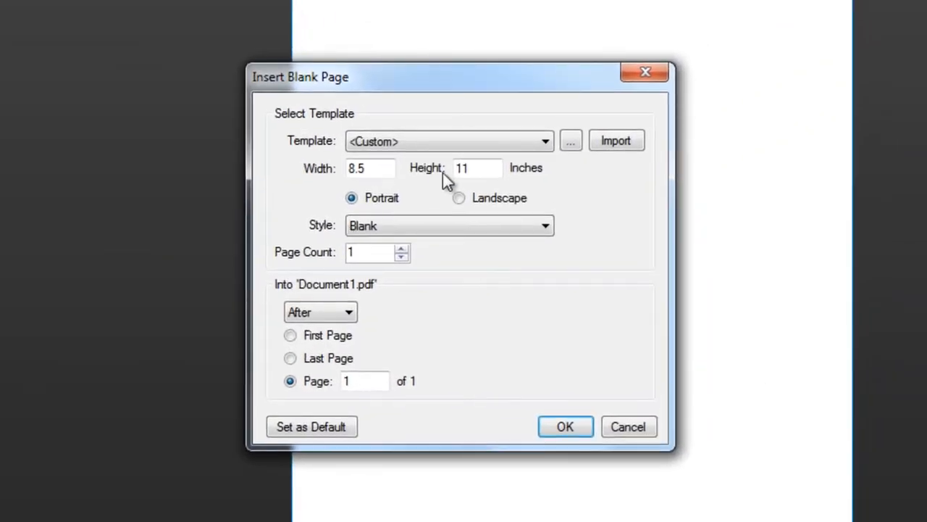
{"action": "left_click", "coordinate": [440, 143]}
{"action": "left_click", "coordinate": [443, 171]}
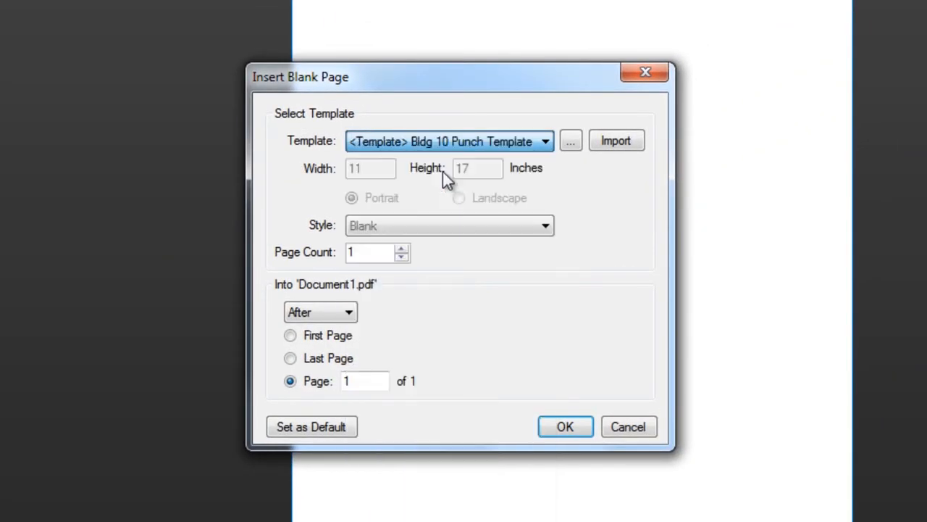
{"action": "left_click", "coordinate": [402, 248]}
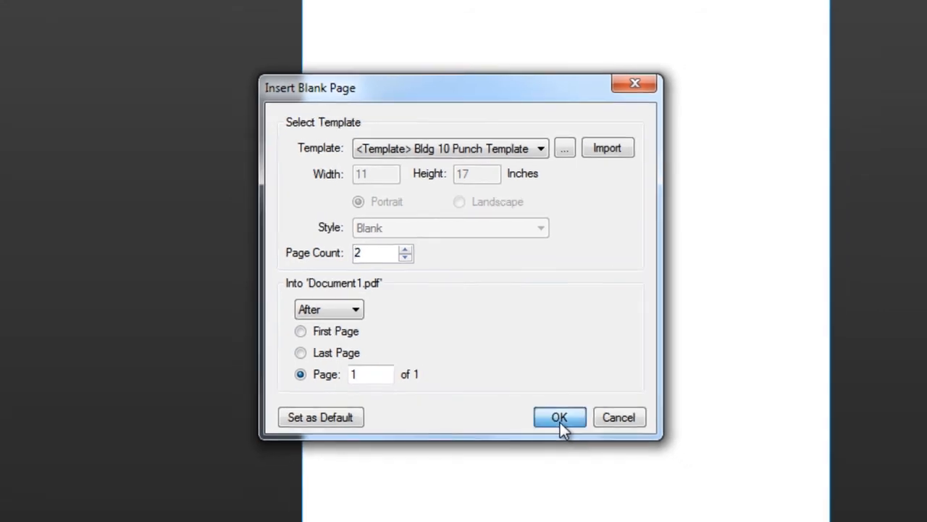
{"action": "left_click", "coordinate": [560, 422]}
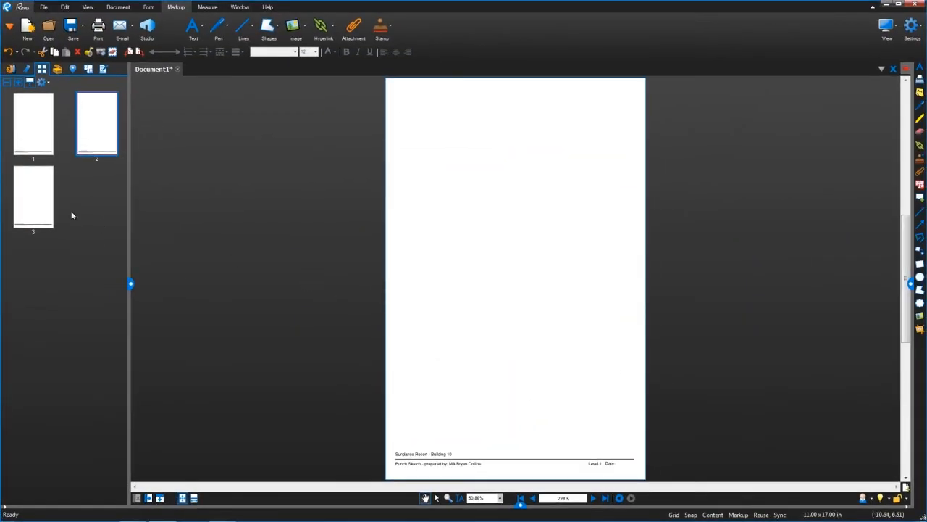
{"action": "left_click", "coordinate": [37, 202]}
{"action": "left_click", "coordinate": [33, 150]}
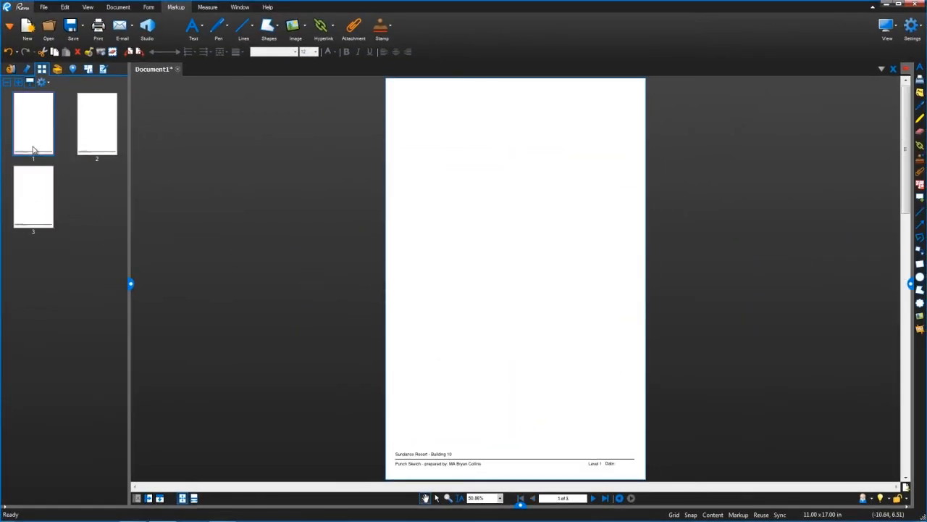